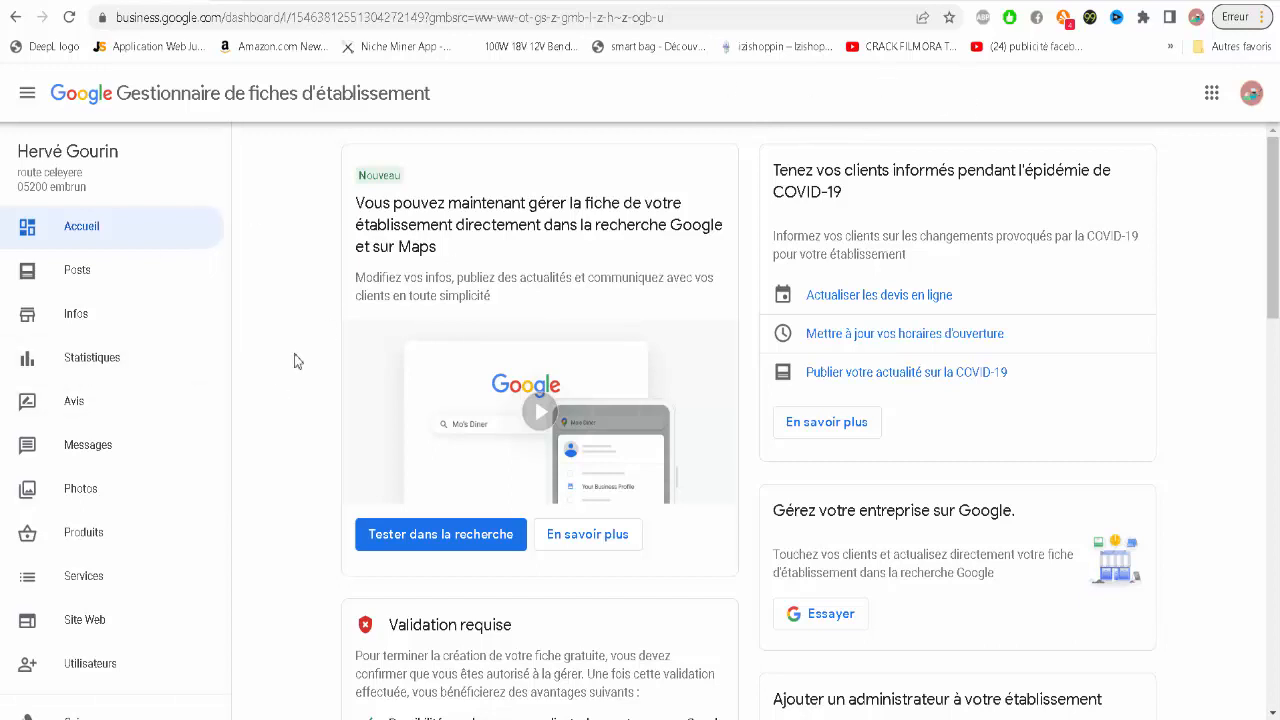
- Check the ad blocker extensions for the business profile page and start creating an ad for the establishment
{"action": "scroll", "coordinate": [291, 362], "scroll_direction": "down", "scroll_amount": 4}
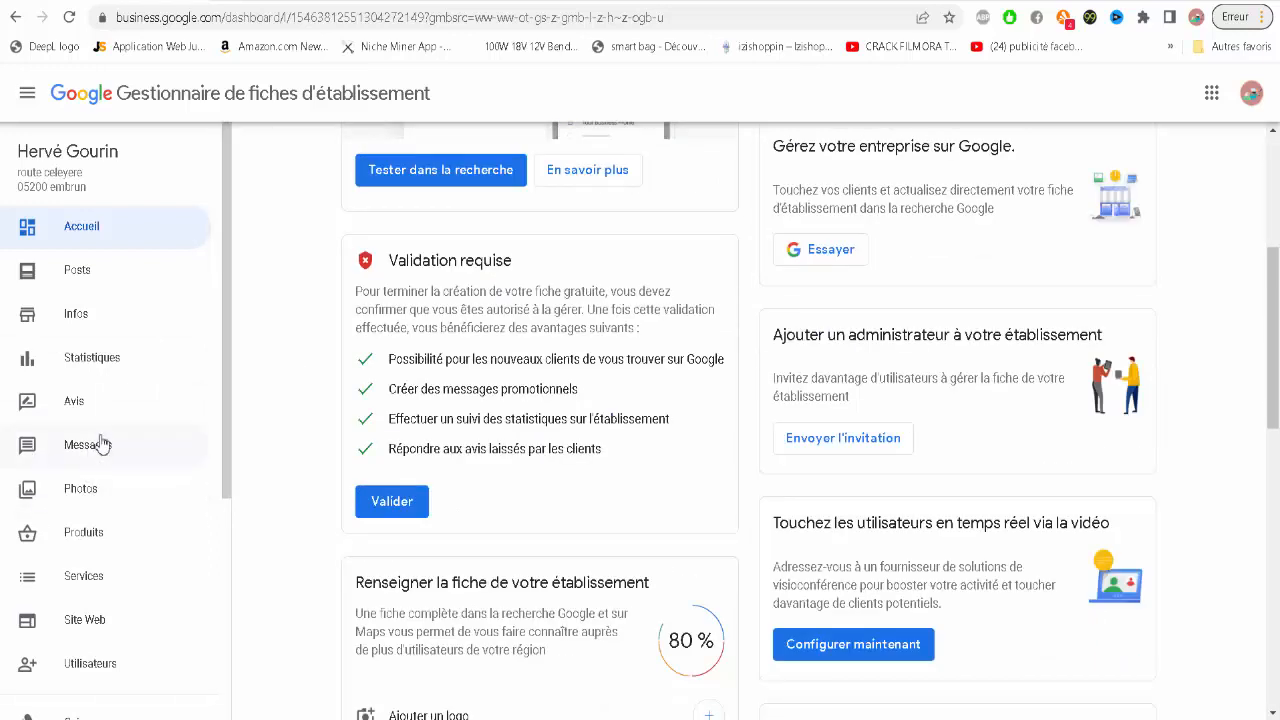
{"action": "scroll", "coordinate": [100, 443], "scroll_direction": "down", "scroll_amount": 3}
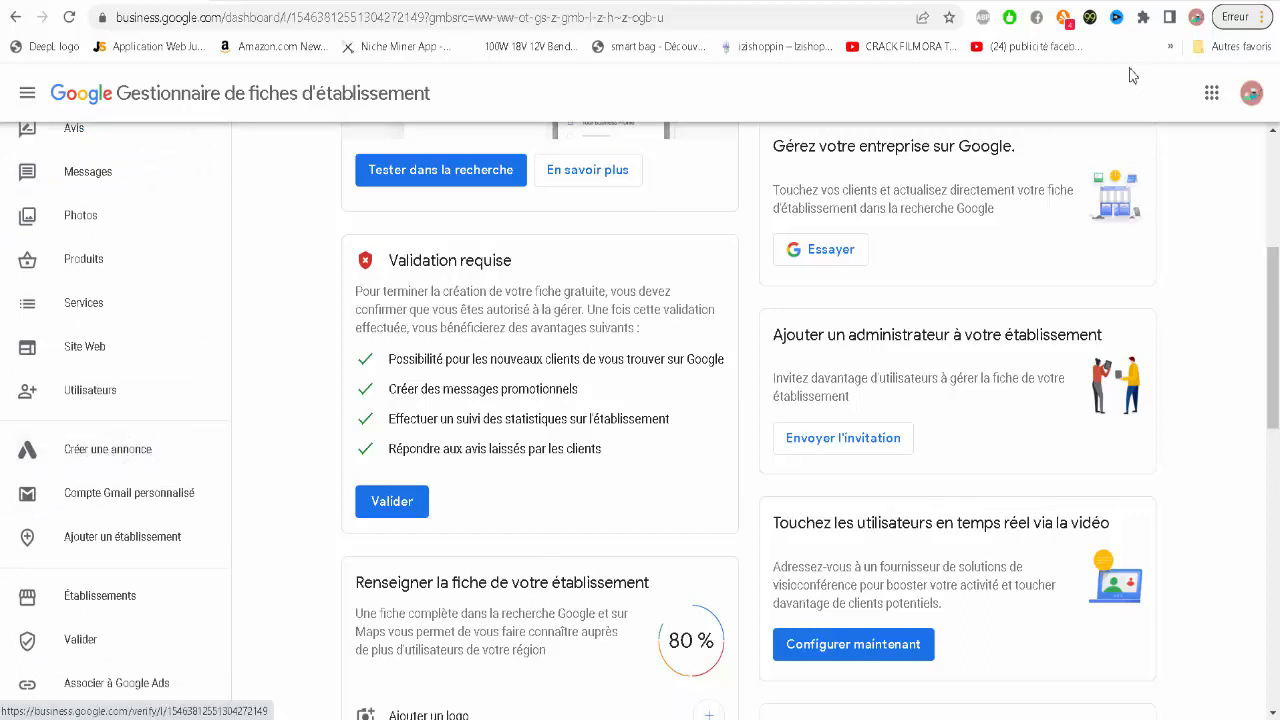
{"action": "left_click", "coordinate": [983, 18]}
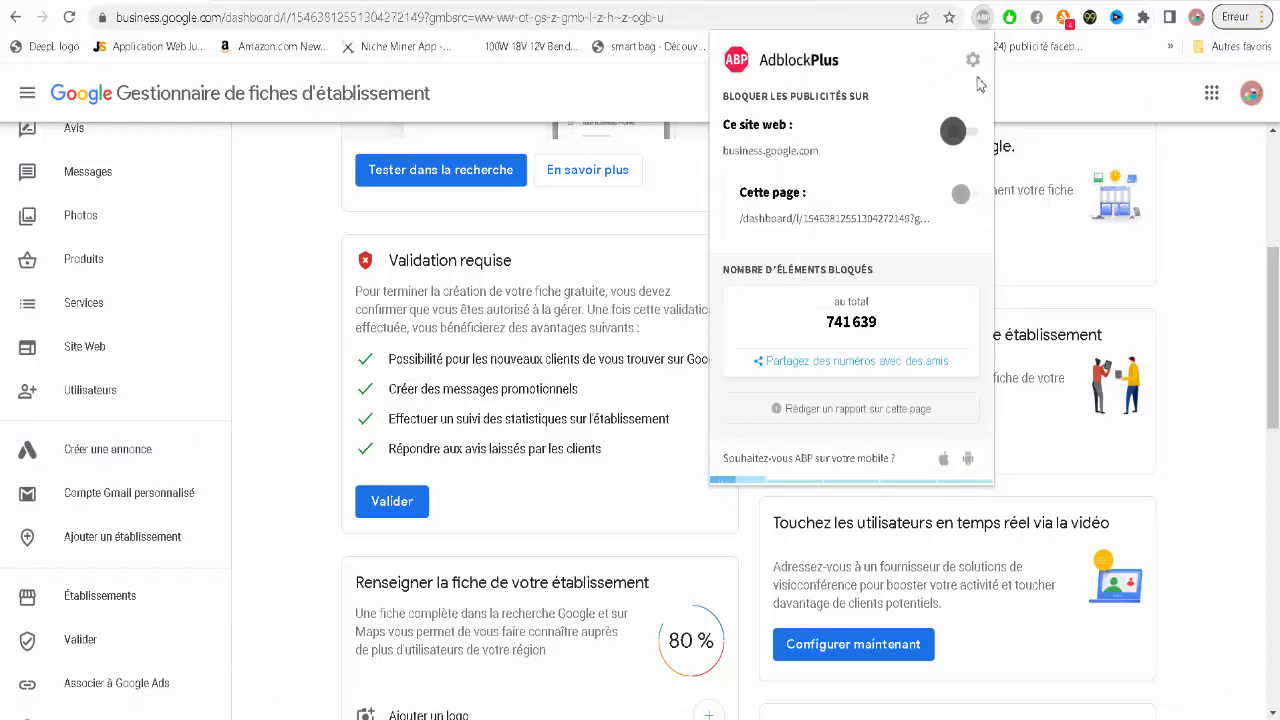
{"action": "left_click", "coordinate": [1050, 89]}
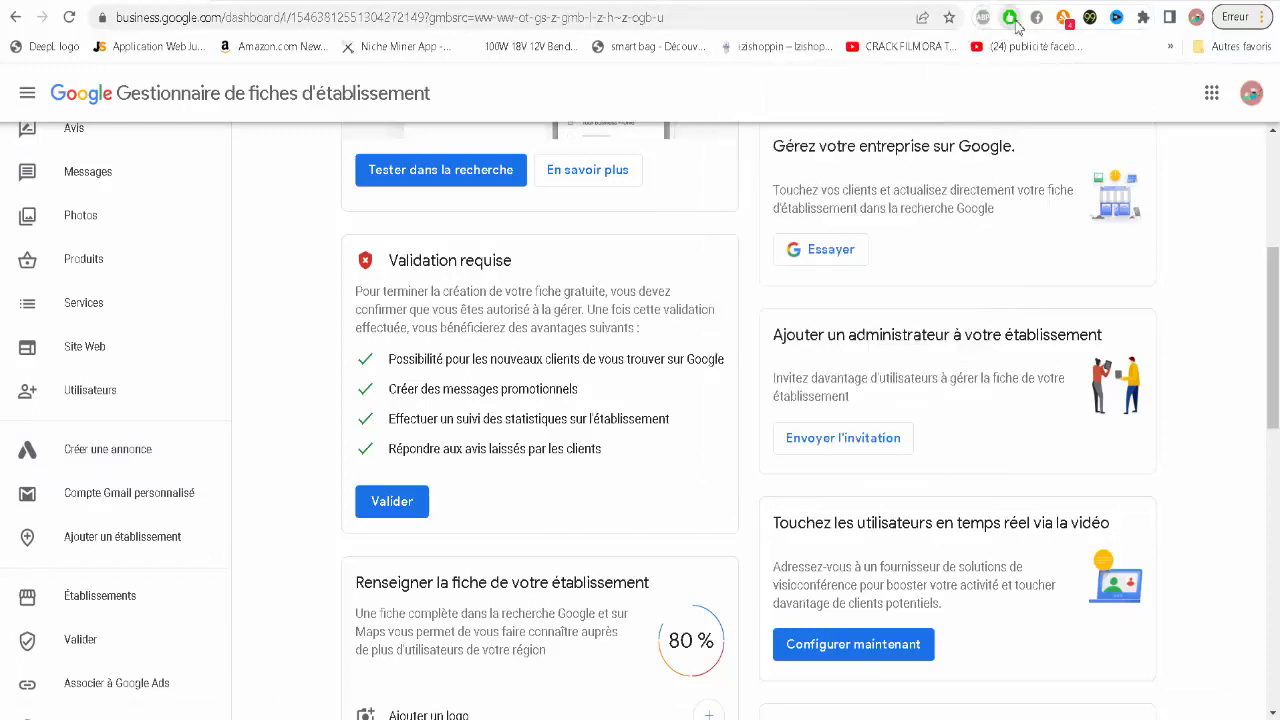
{"action": "left_click", "coordinate": [1015, 22]}
{"action": "left_click", "coordinate": [1048, 95]}
{"action": "left_click", "coordinate": [101, 458]}
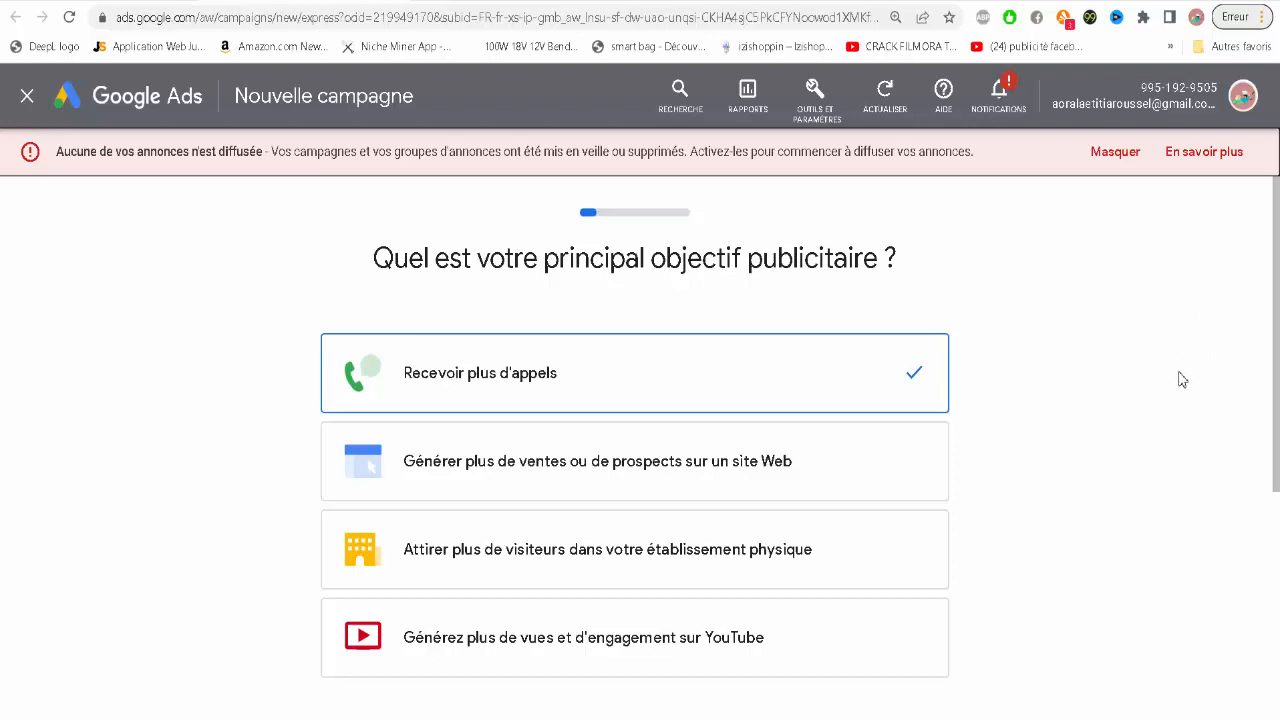
- Keep "Recevoir plus d'appels" as the main advertising goal and direct ad clicks to the establishment's profile instead of the website
{"action": "scroll", "coordinate": [1180, 375], "scroll_direction": "down", "scroll_amount": 3}
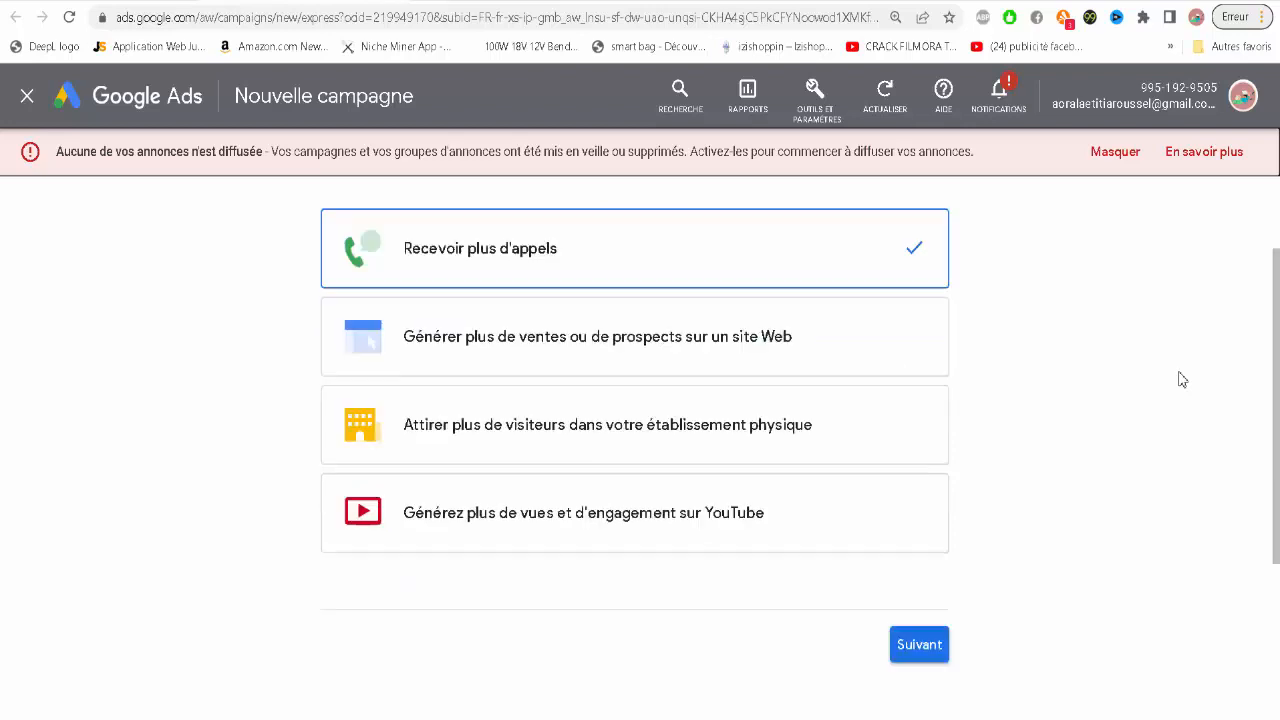
{"action": "scroll", "coordinate": [1178, 375], "scroll_direction": "up", "scroll_amount": 3}
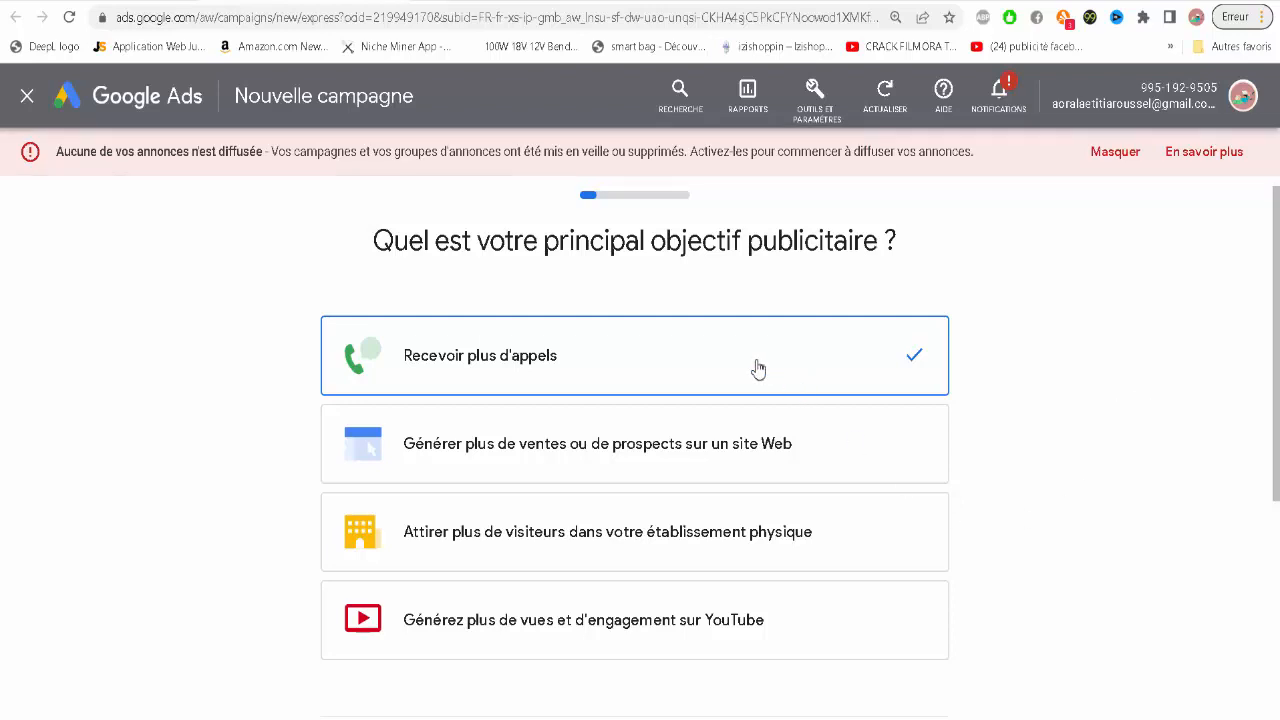
{"action": "scroll", "coordinate": [757, 369], "scroll_direction": "down", "scroll_amount": 3}
{"action": "left_click", "coordinate": [912, 505]}
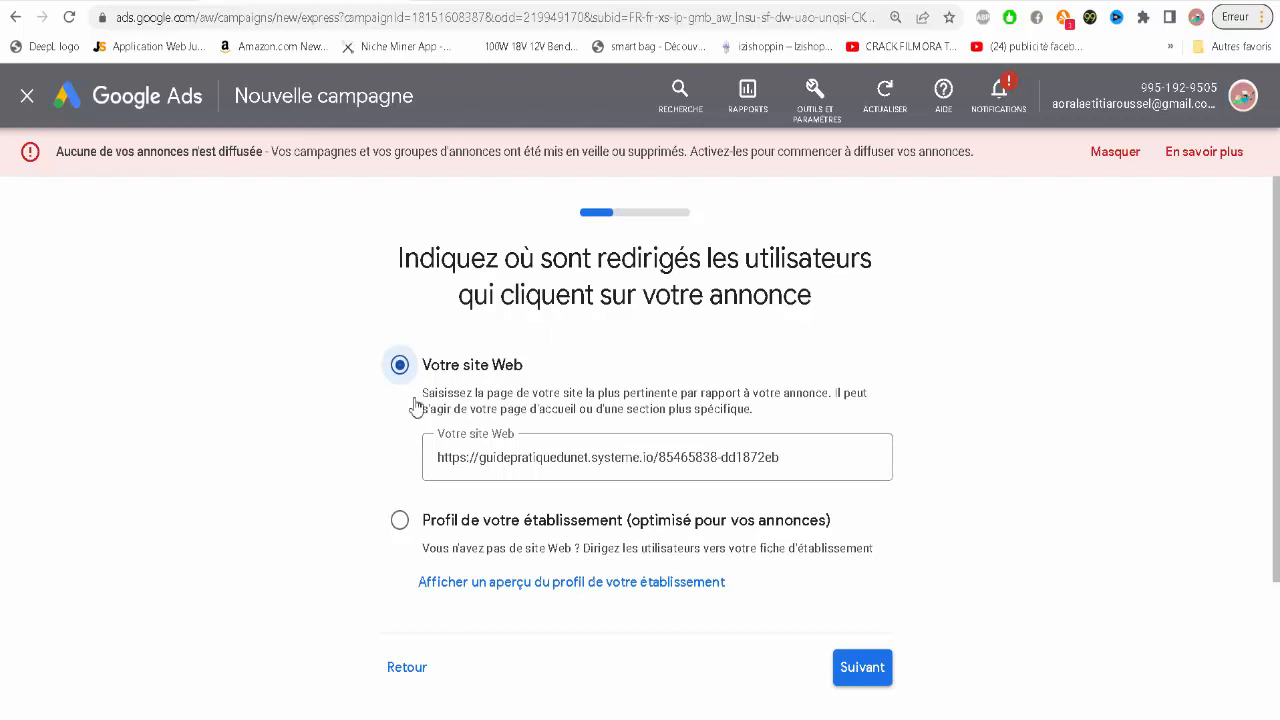
{"action": "left_click", "coordinate": [399, 521]}
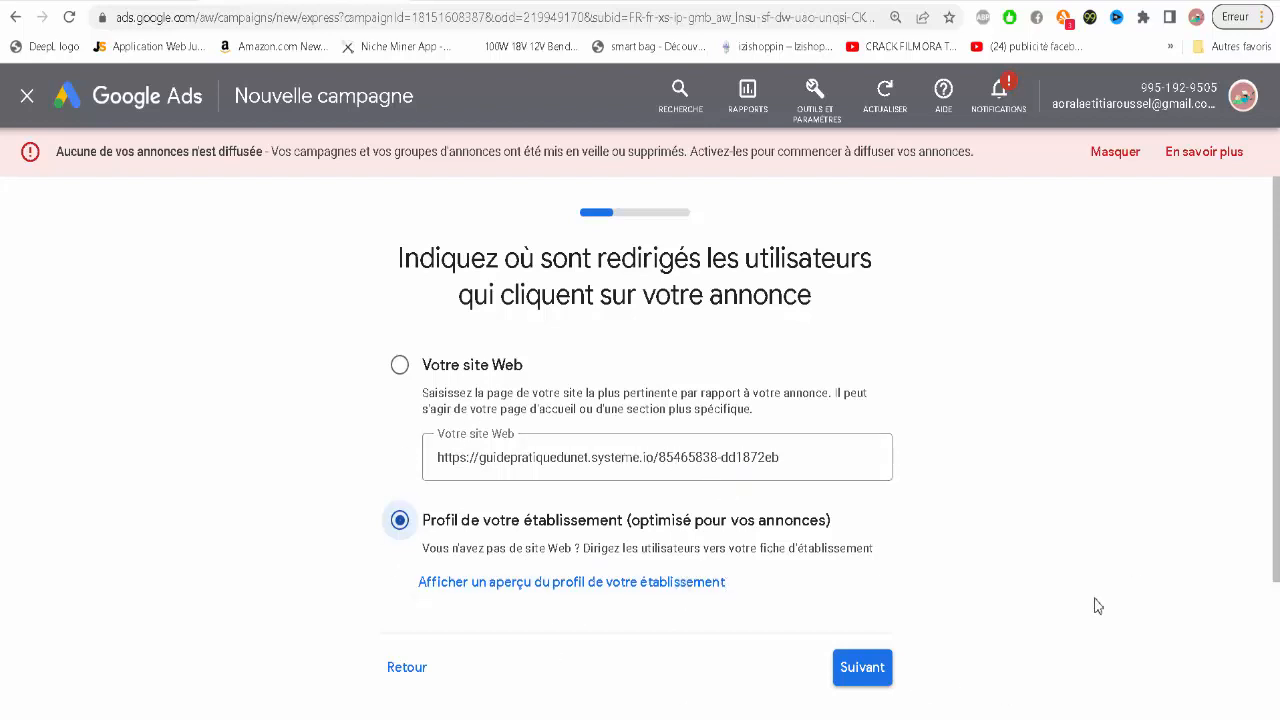
{"action": "left_click", "coordinate": [855, 678]}
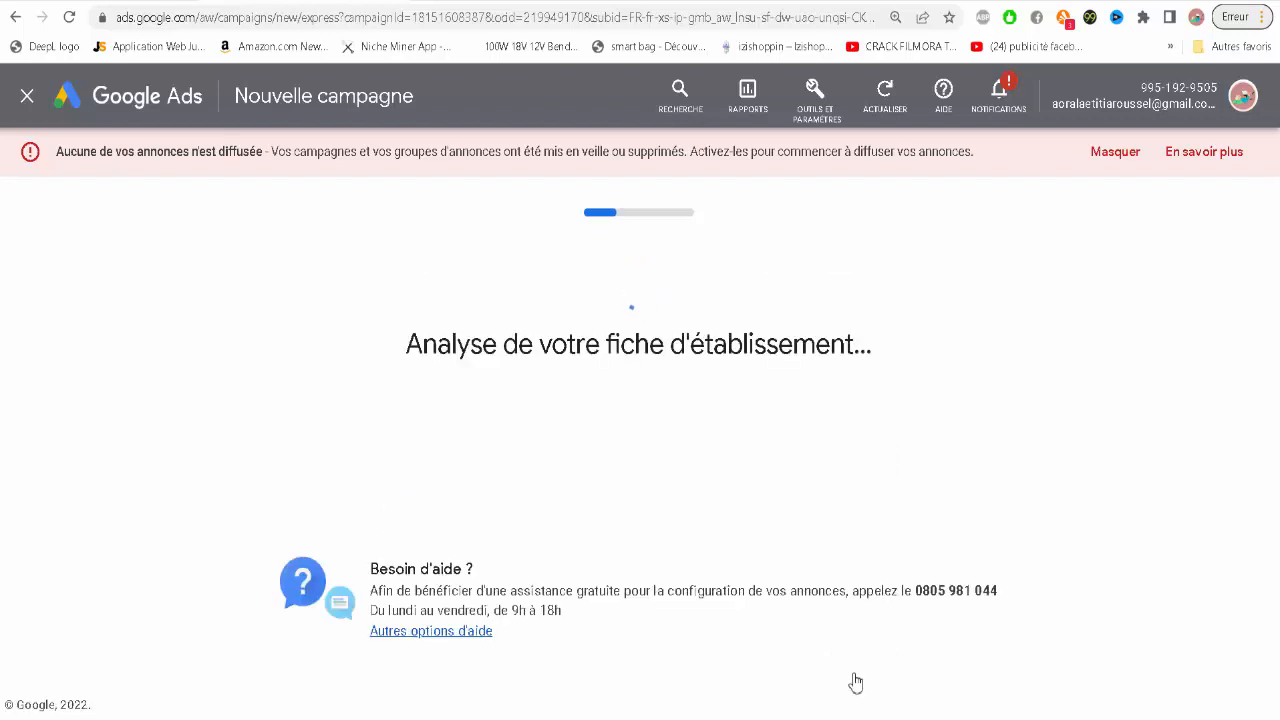
- Review the mobile and desktop previews of the ad's destination profile and proceed to writing the ad
{"action": "scroll", "coordinate": [982, 515], "scroll_direction": "down", "scroll_amount": 4}
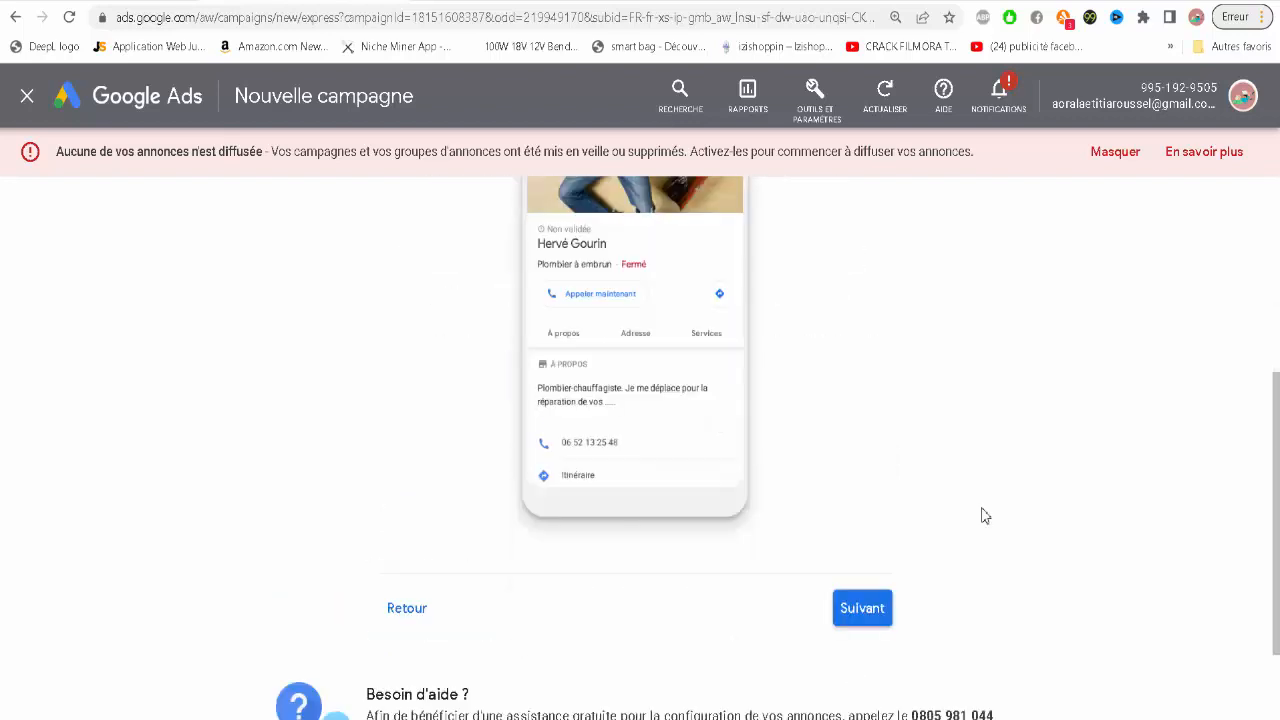
{"action": "scroll", "coordinate": [982, 515], "scroll_direction": "up", "scroll_amount": 4}
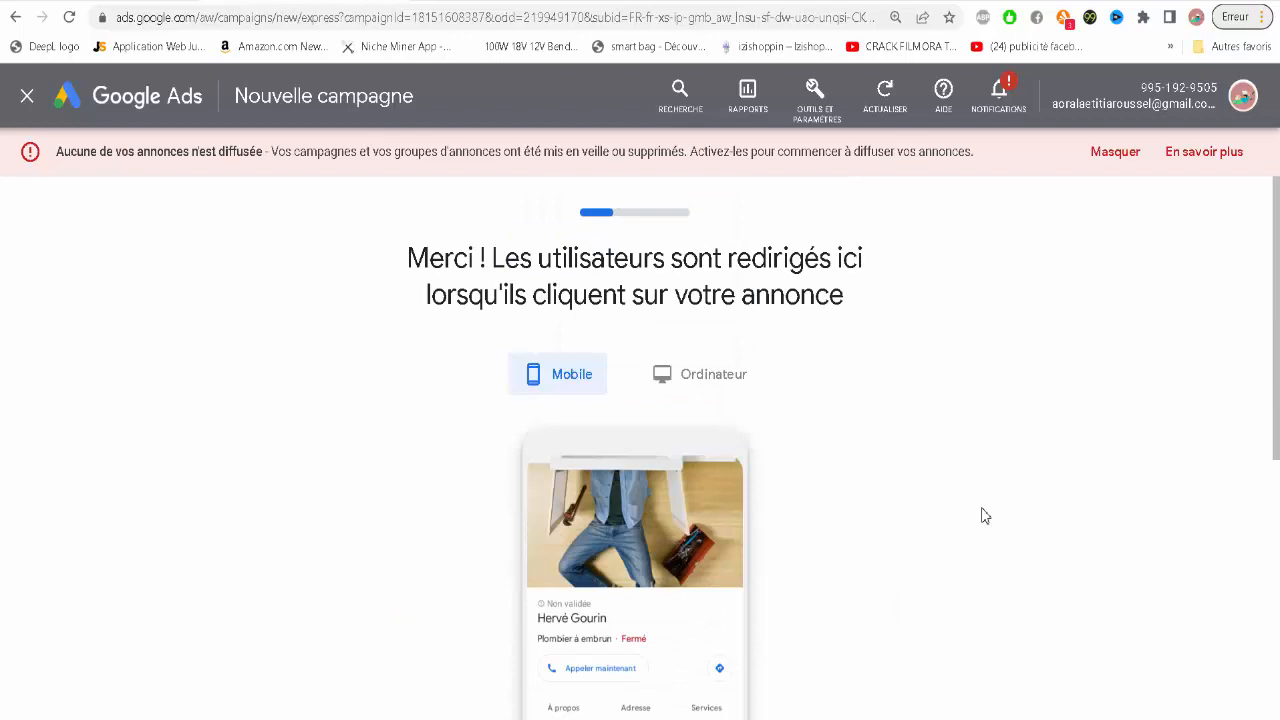
{"action": "scroll", "coordinate": [857, 450], "scroll_direction": "down", "scroll_amount": 4}
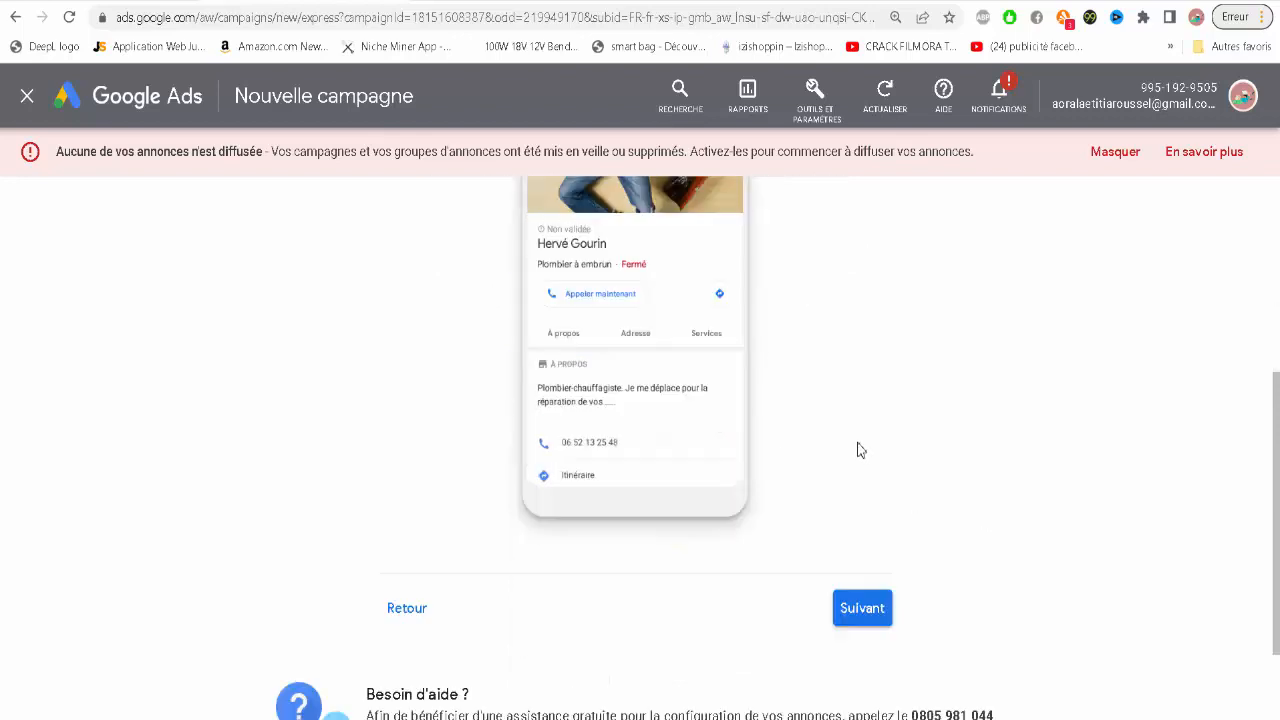
{"action": "scroll", "coordinate": [857, 450], "scroll_direction": "up", "scroll_amount": 4}
{"action": "left_click", "coordinate": [720, 382]}
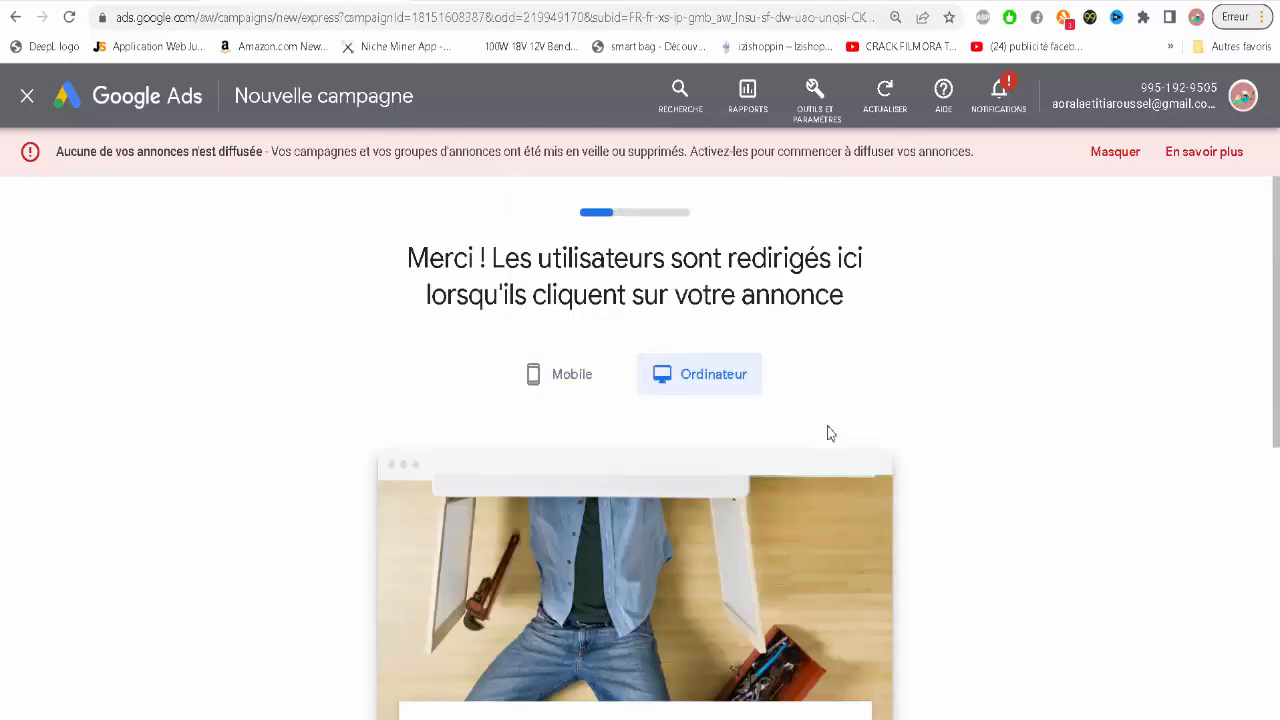
{"action": "scroll", "coordinate": [828, 433], "scroll_direction": "down", "scroll_amount": 5}
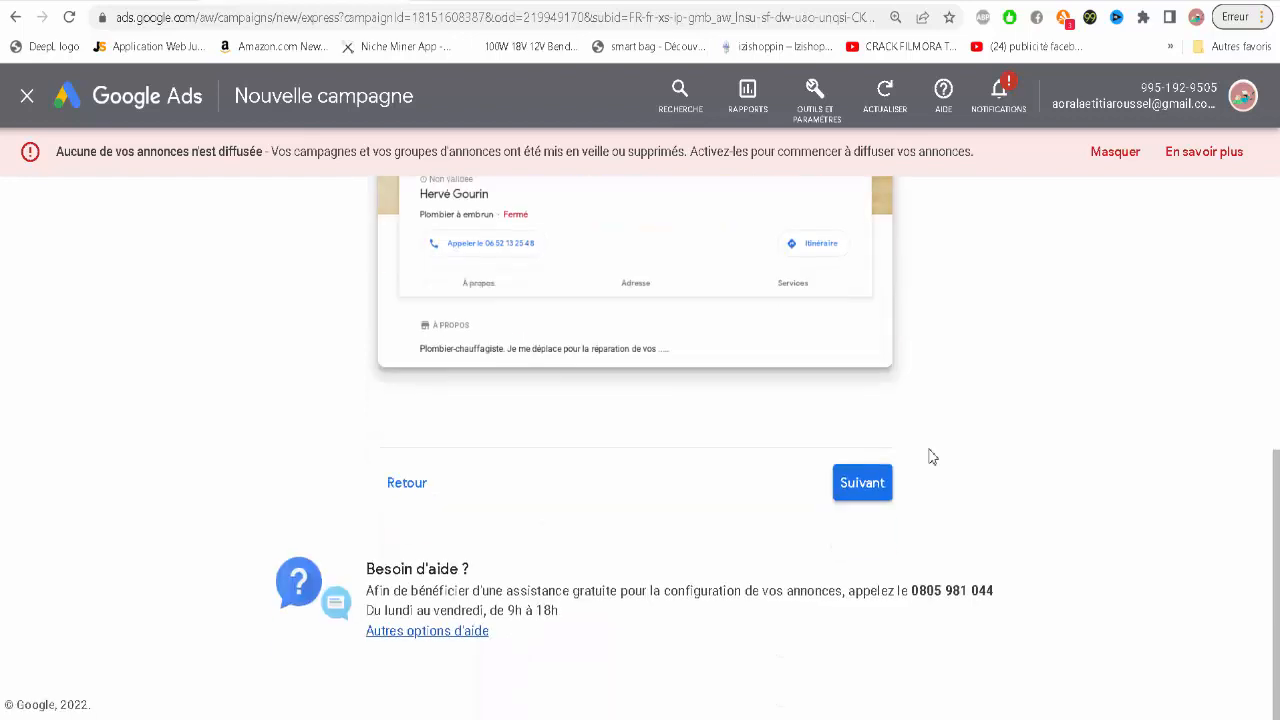
{"action": "left_click", "coordinate": [855, 487]}
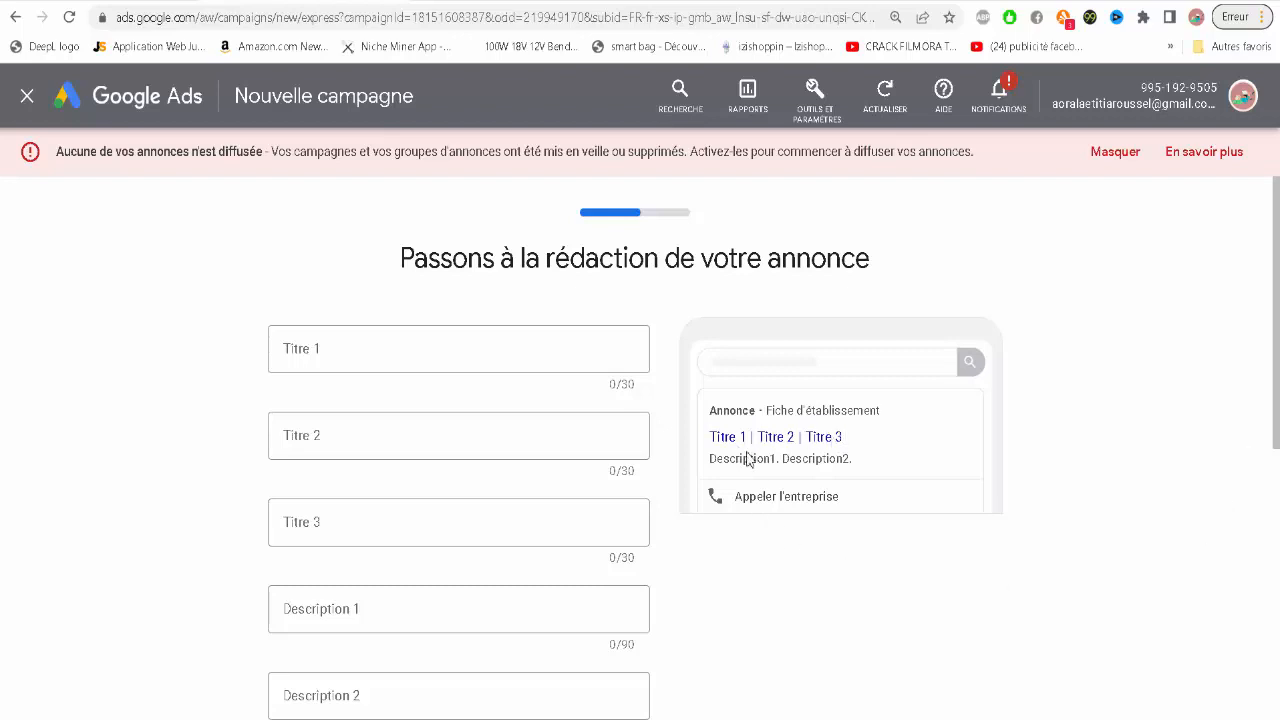
- Enter "Plombier" as the ad's first headline
{"action": "left_click", "coordinate": [334, 354]}
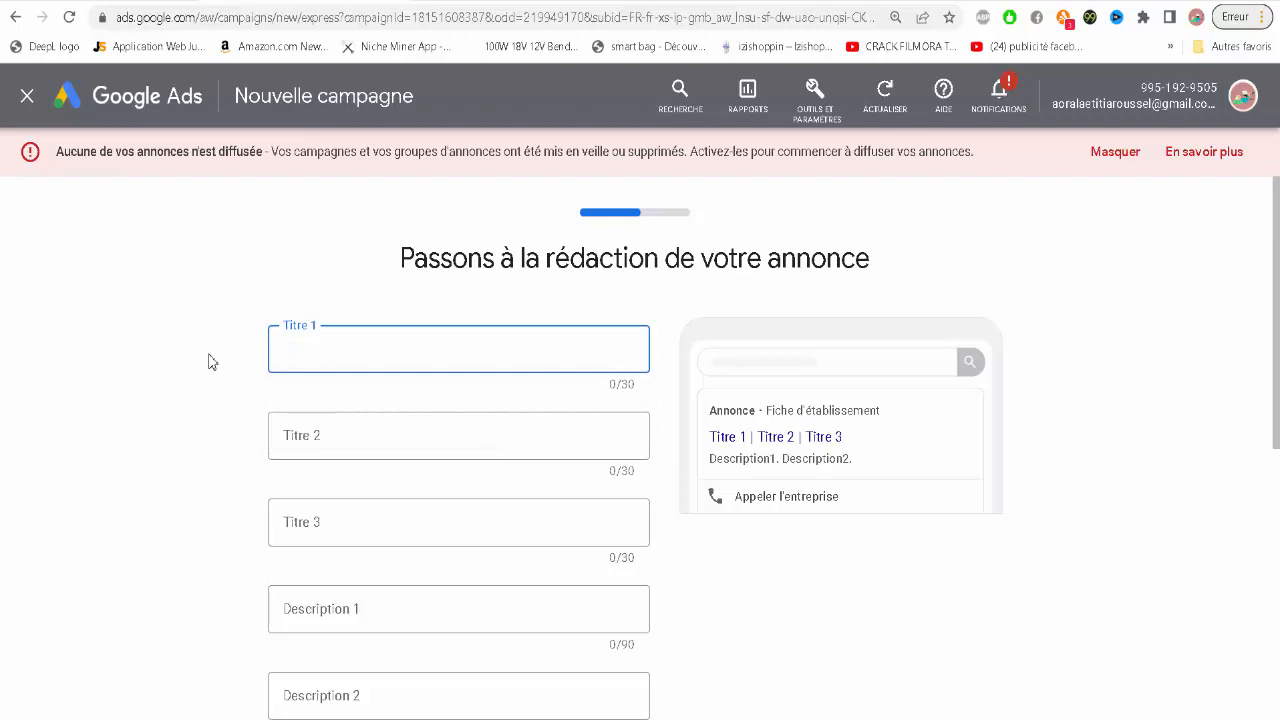
{"action": "type", "text": "PLO"}
{"action": "key", "text": "BackSpace"}
{"action": "key", "text": "BackSpace"}
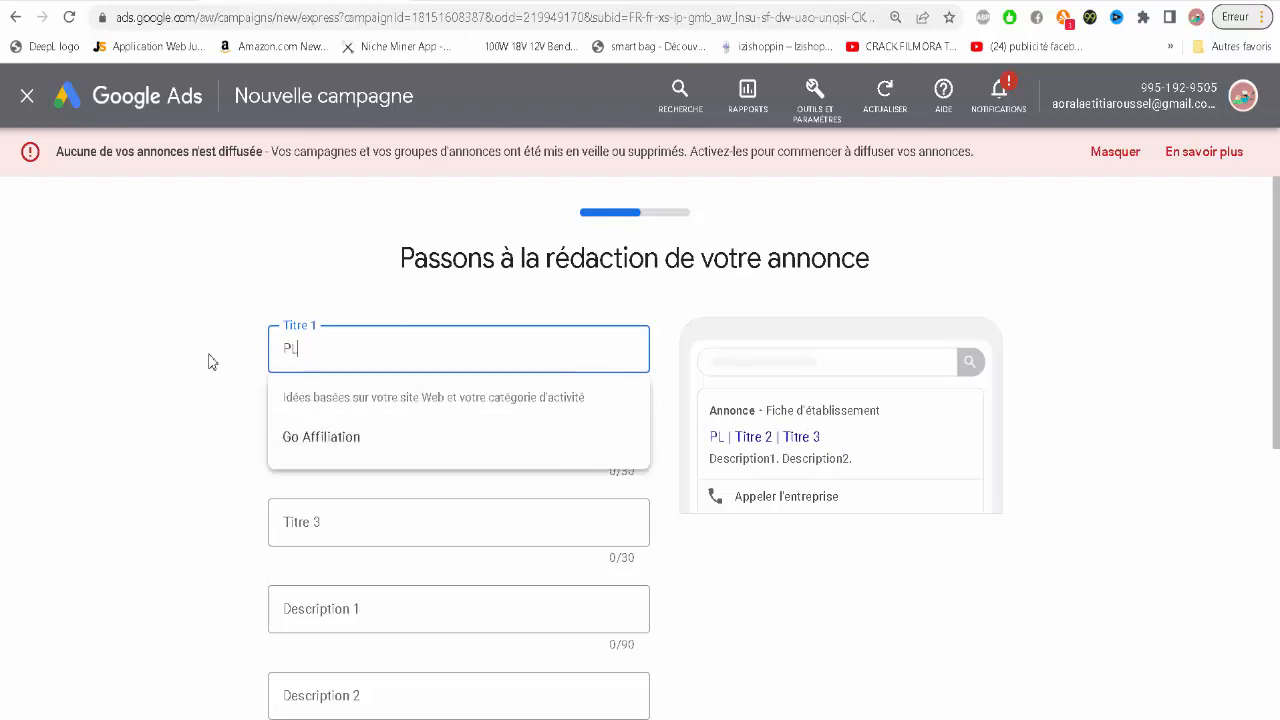
{"action": "type", "text": "lo"}
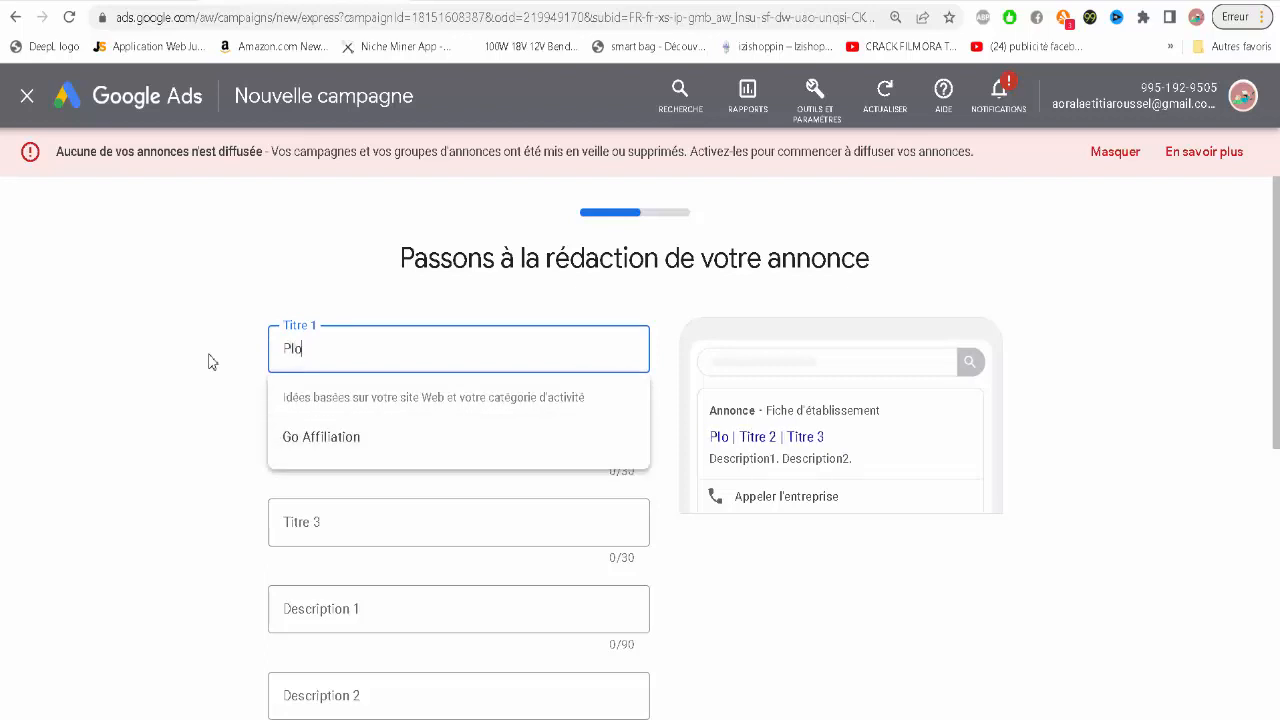
{"action": "type", "text": "mbier"}
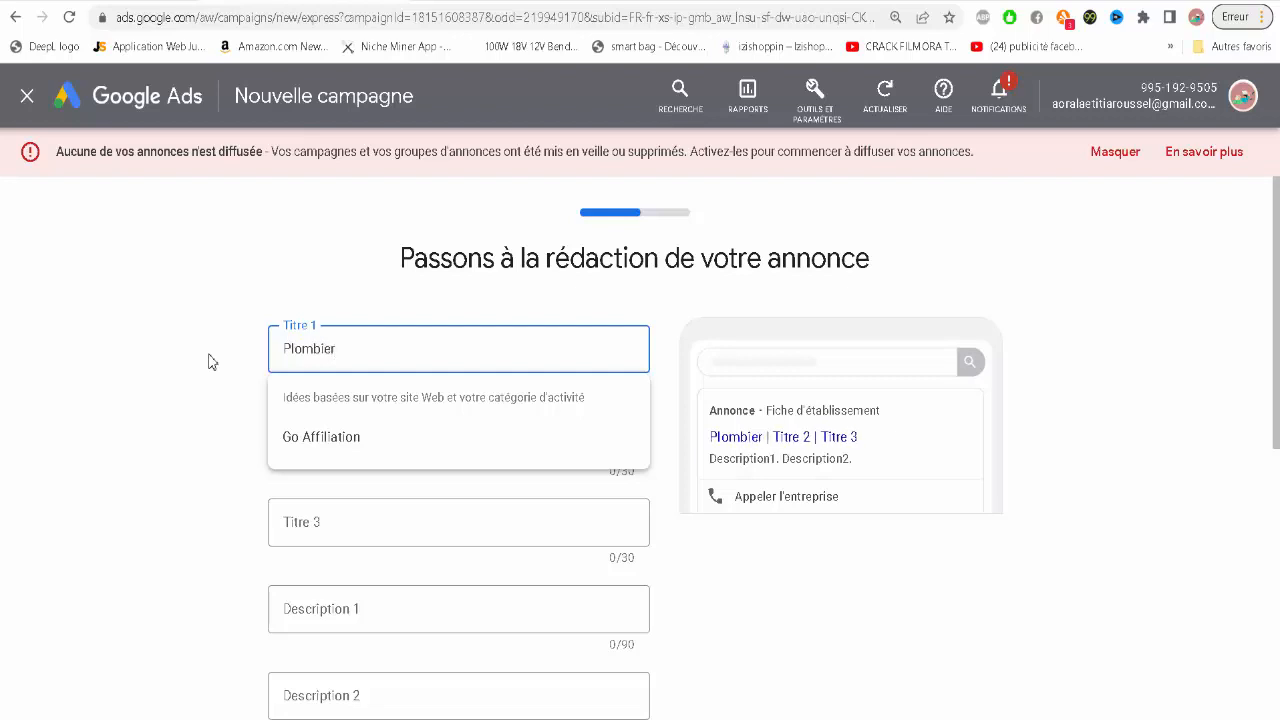
{"action": "left_click", "coordinate": [229, 402]}
- Write "Chauffagiste" in the second headline and move it into the first so that it reads "Plombier - Chauffagiste"
{"action": "left_click", "coordinate": [340, 437]}
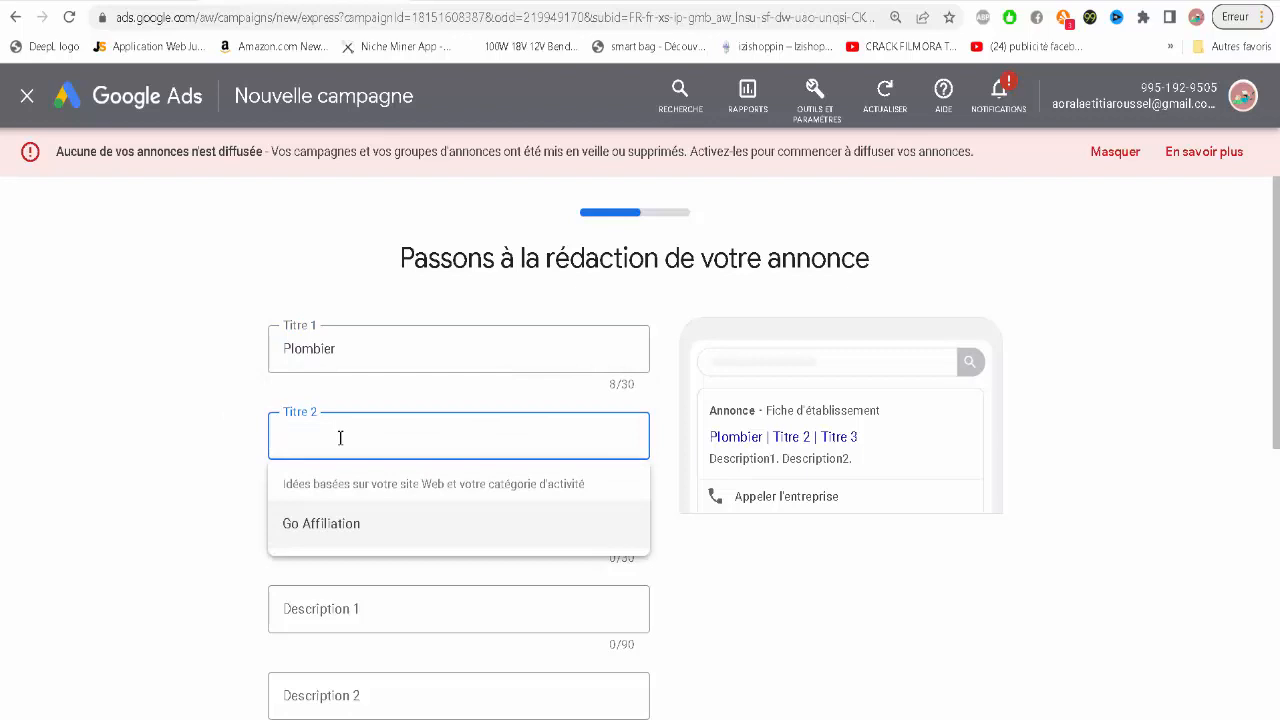
{"action": "type", "text": "Chau"}
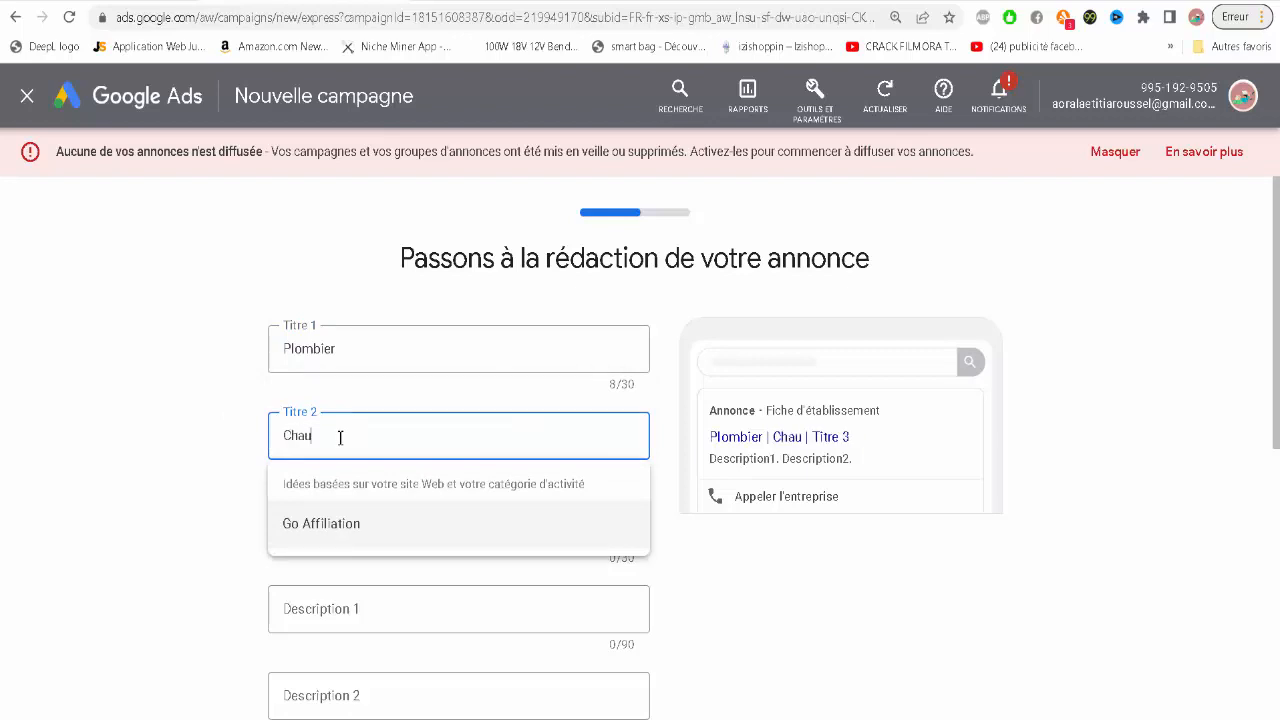
{"action": "type", "text": "ffagiste"}
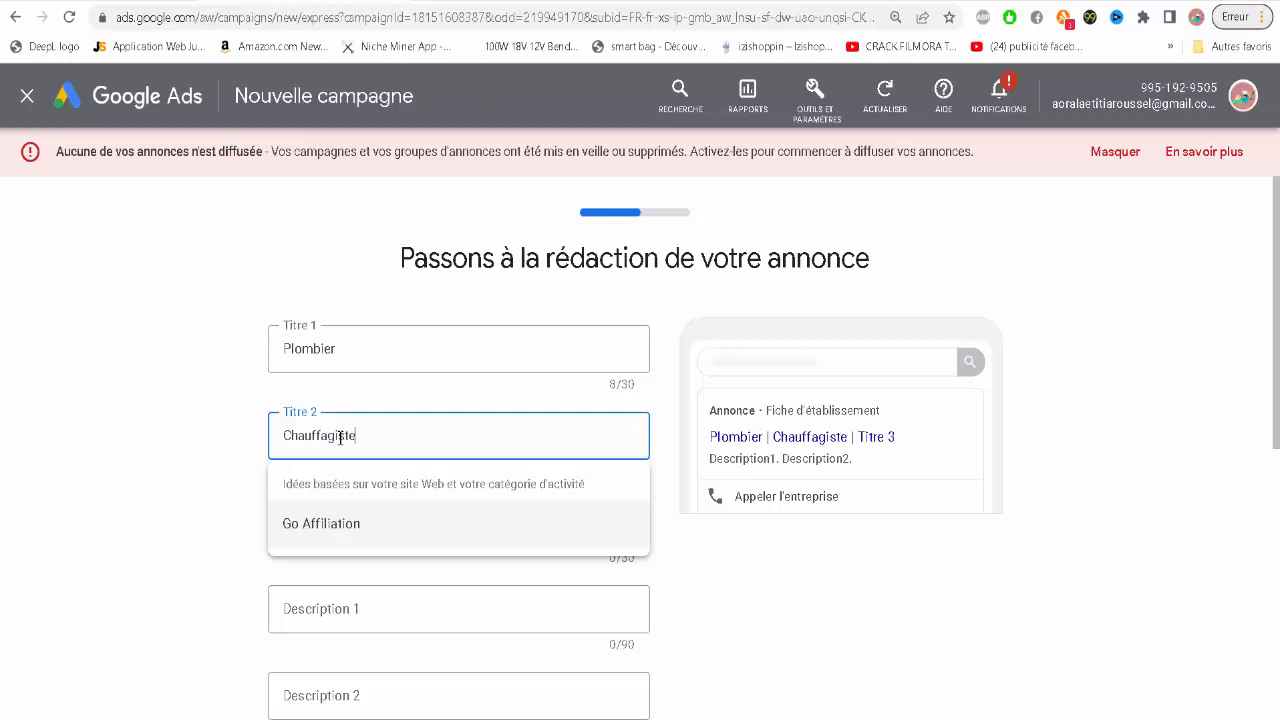
{"action": "double_click", "coordinate": [352, 435]}
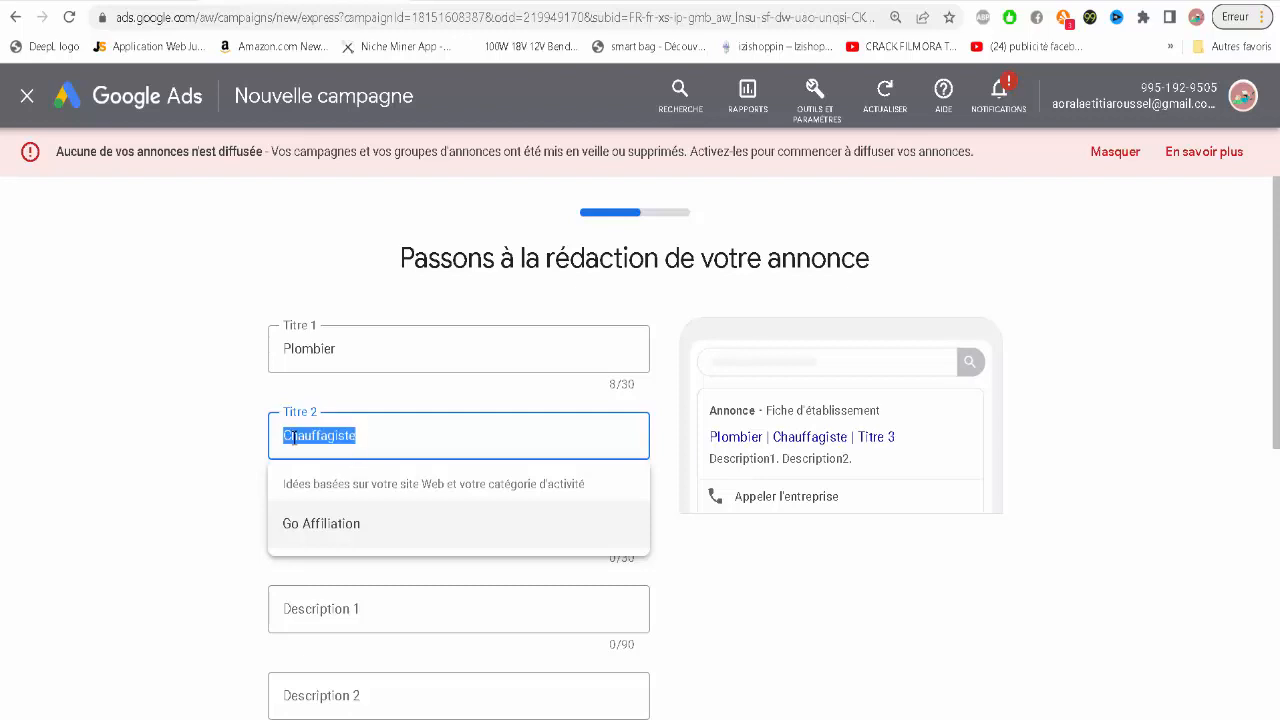
{"action": "left_click_drag", "start_coordinate": [300, 436], "coordinate": [360, 348]}
{"action": "left_click", "coordinate": [335, 348]}
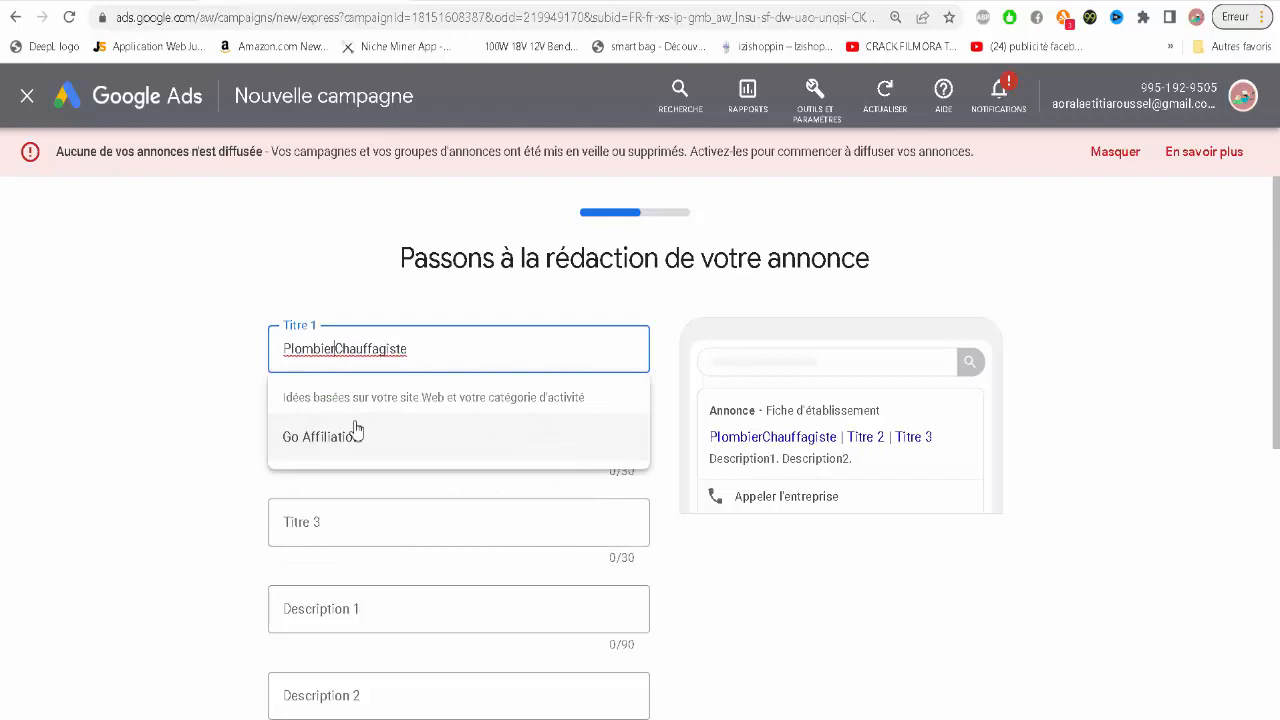
{"action": "type", "text": "-"}
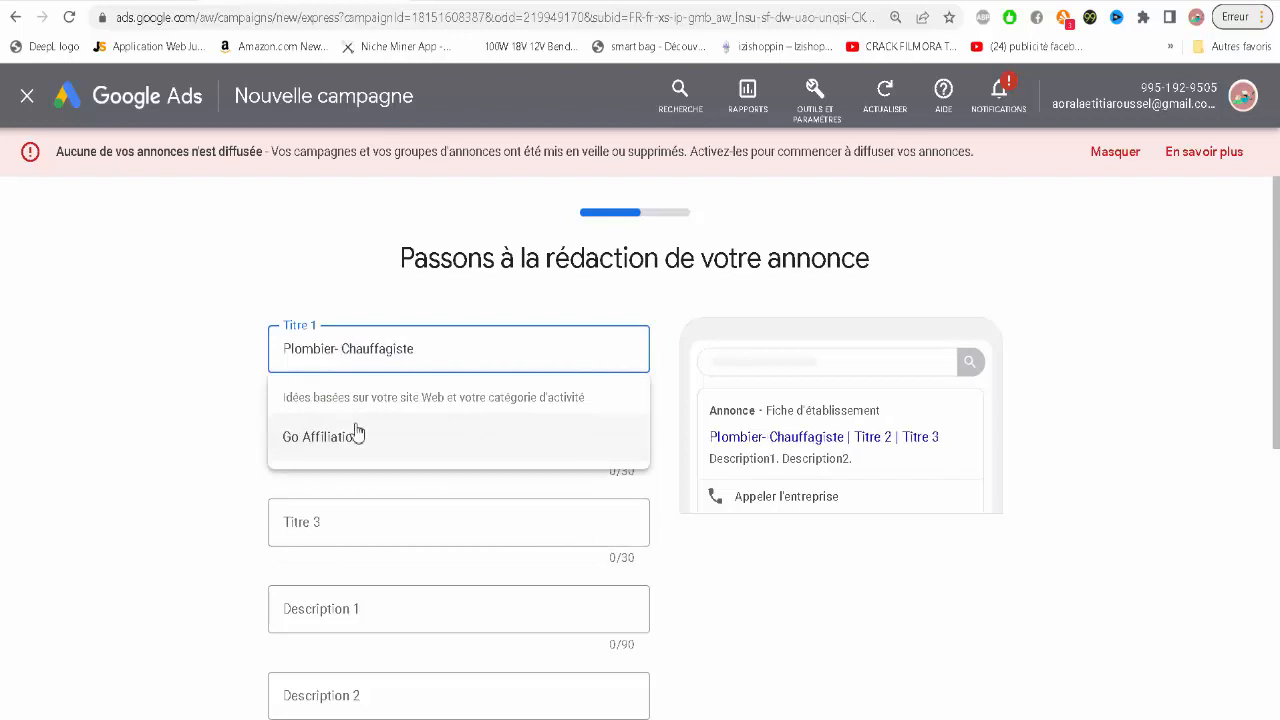
{"action": "left_click", "coordinate": [337, 349]}
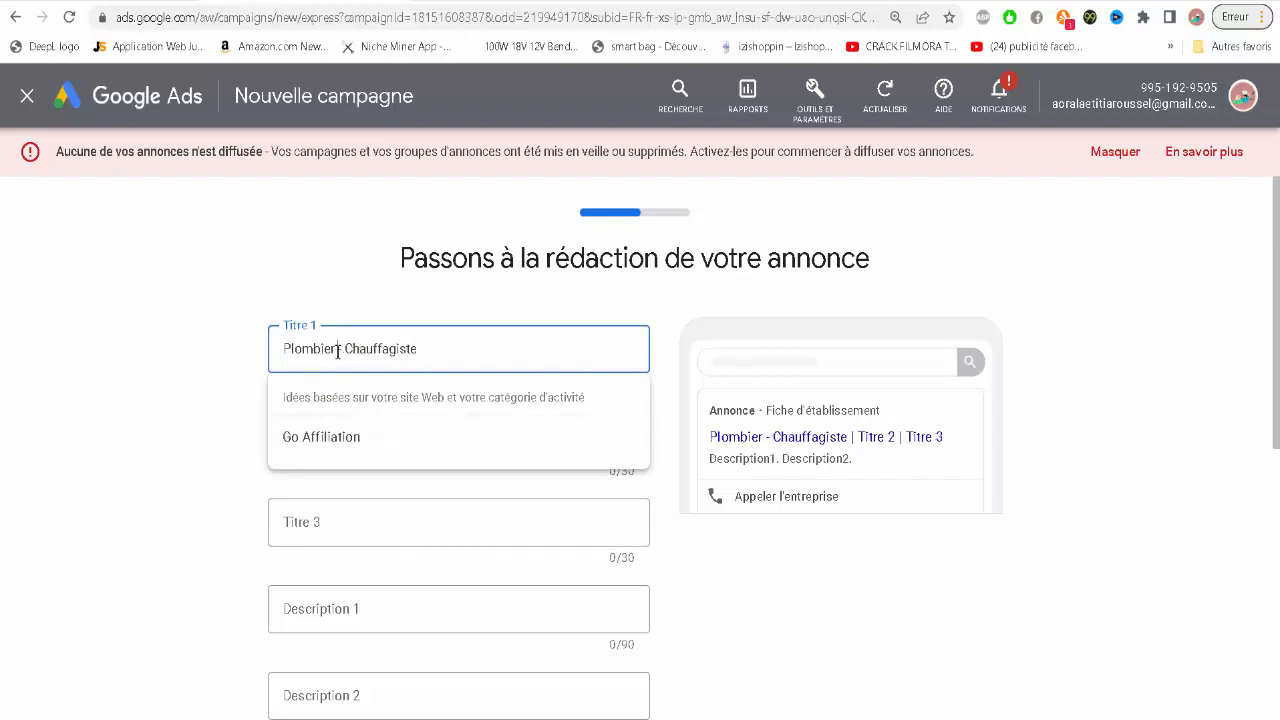
{"action": "left_click", "coordinate": [100, 277]}
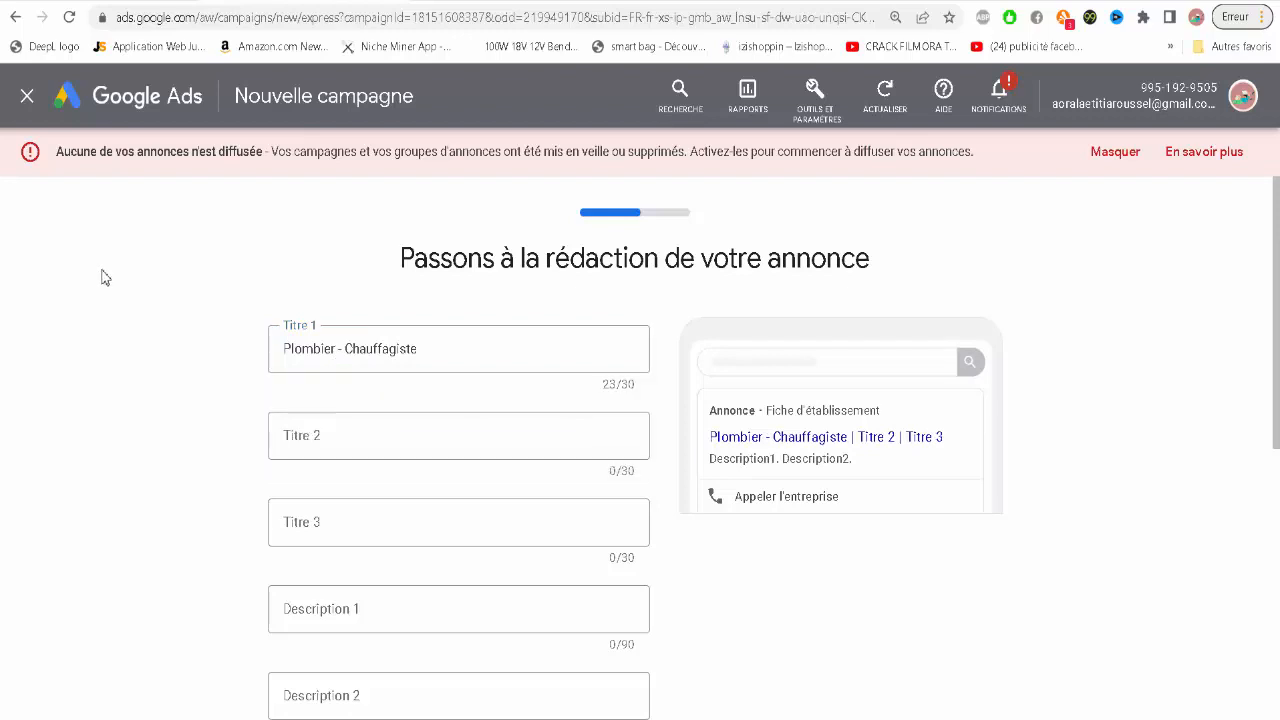
- Enter "SOS Plombier" as the ad's second headline
{"action": "left_click", "coordinate": [358, 438]}
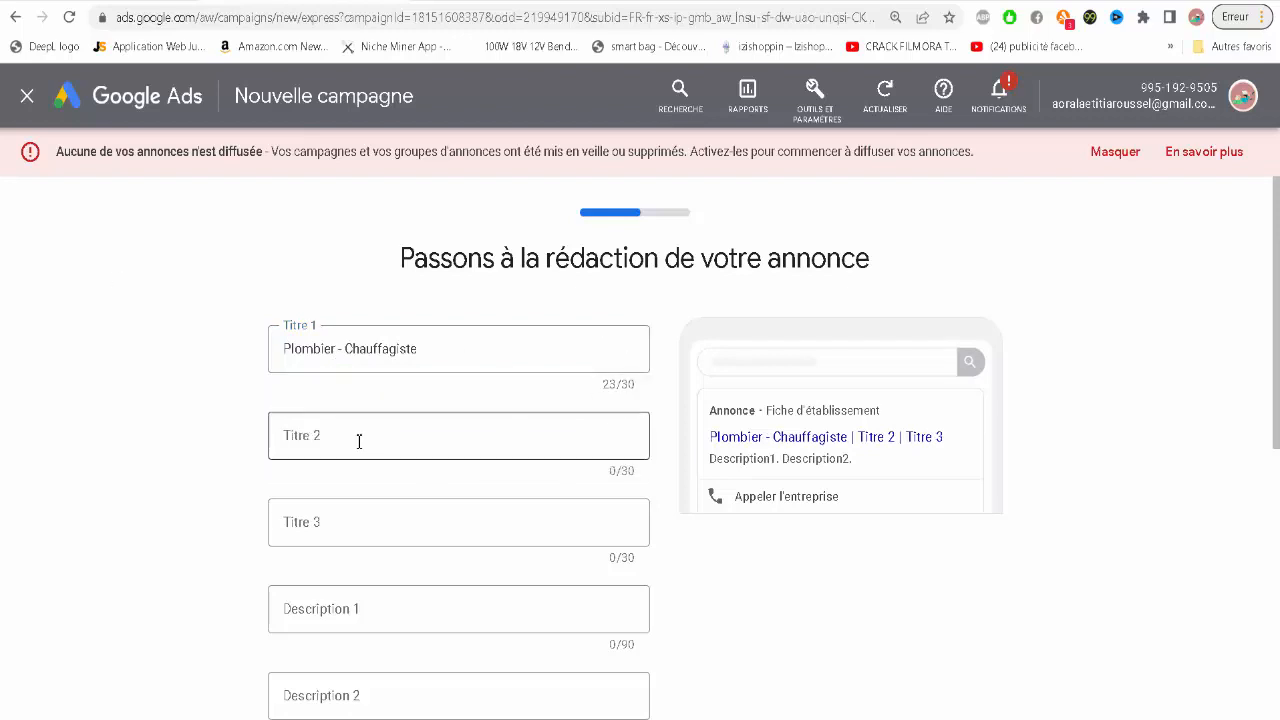
{"action": "type", "text": "so"}
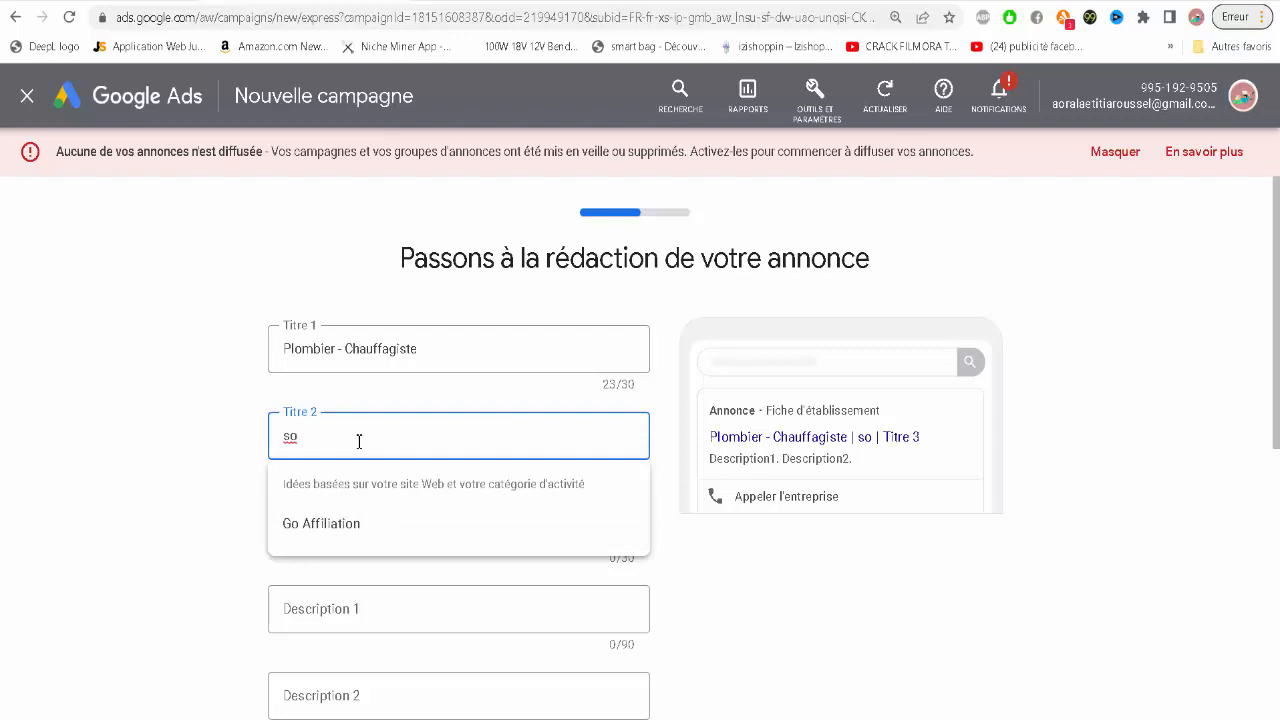
{"action": "key", "text": "BackSpace"}
{"action": "key", "text": "BackSpace"}
{"action": "type", "text": "SOS Plombier"}
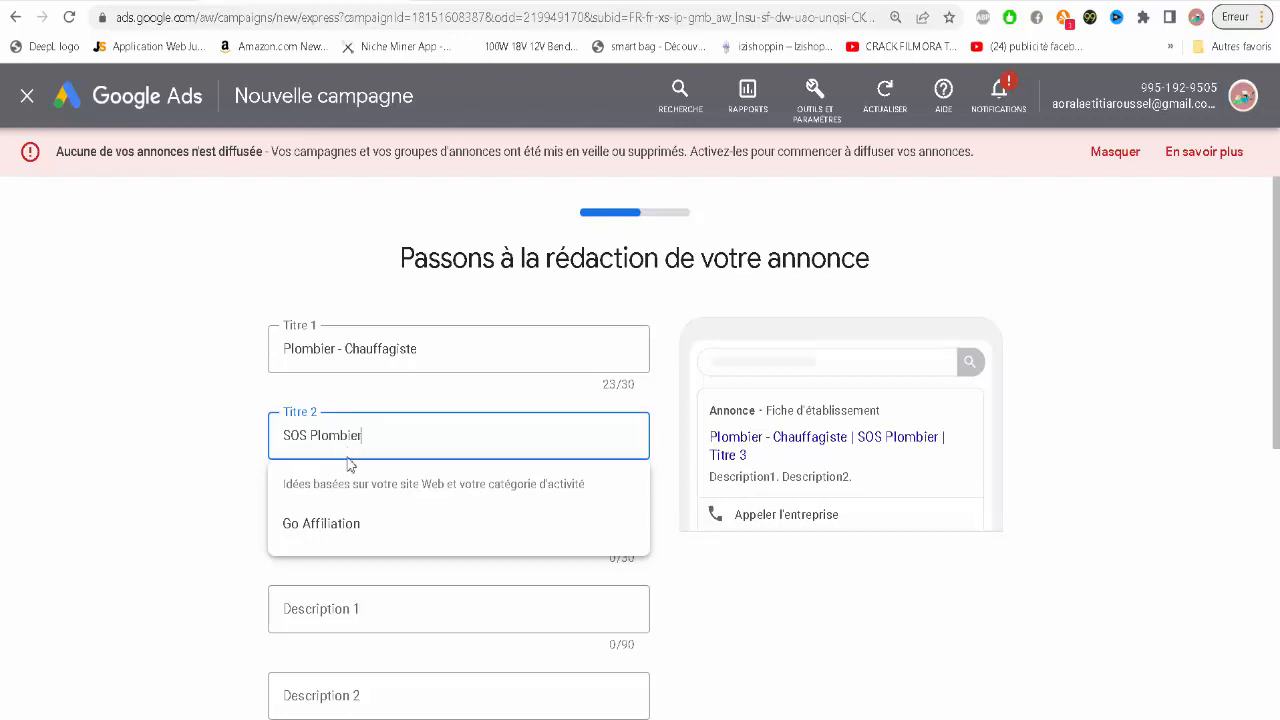
{"action": "left_click", "coordinate": [112, 476]}
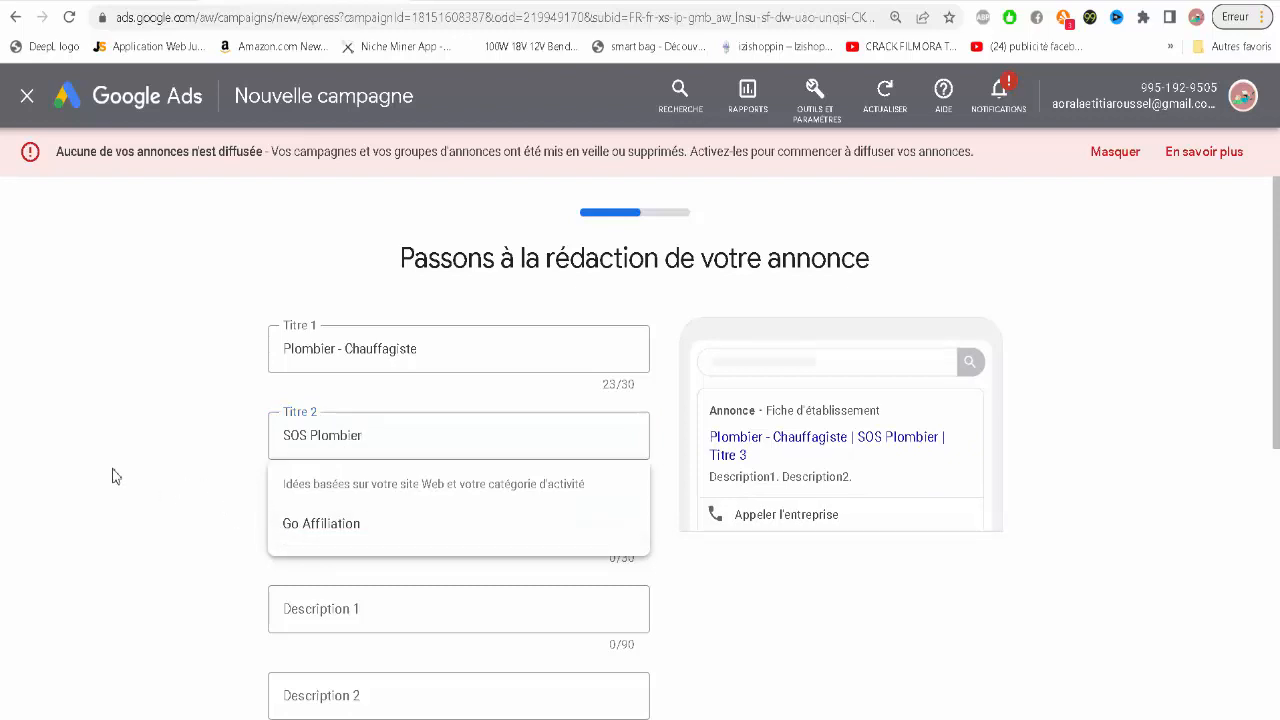
- Enter "Urgences" as the ad's third headline, with only the first letter capitalized
{"action": "left_click", "coordinate": [277, 523]}
{"action": "type", "text": "U"}
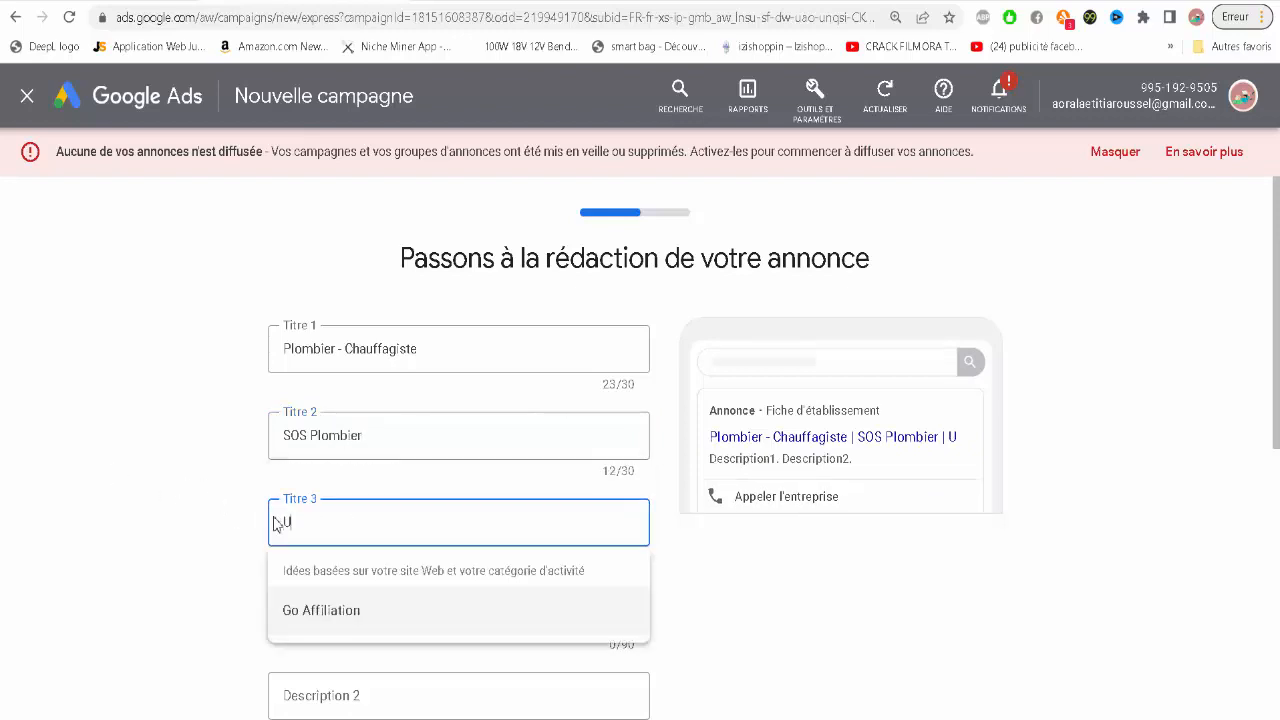
{"action": "type", "text": "RGENCES"}
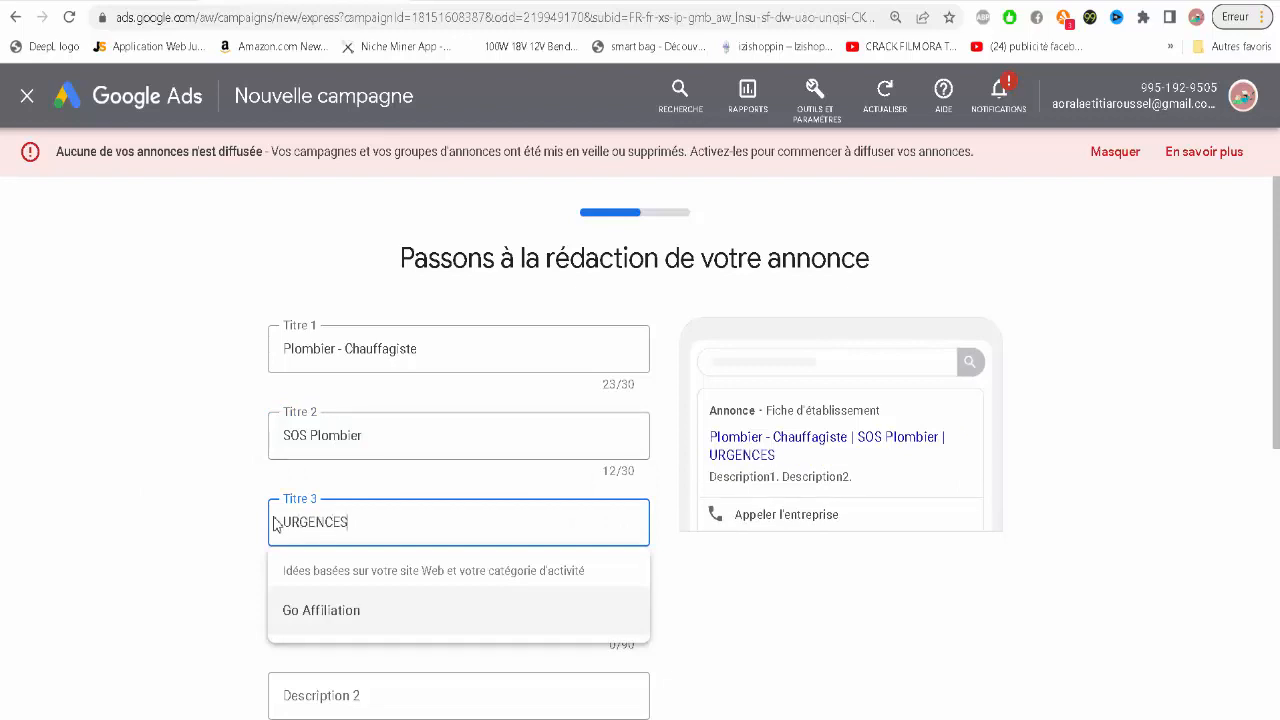
{"action": "key", "text": "BackSpace"}
{"action": "key", "text": "BackSpace"}
{"action": "key", "text": "BackSpace"}
{"action": "key", "text": "BackSpace"}
{"action": "key", "text": "BackSpace"}
{"action": "key", "text": "BackSpace"}
{"action": "key", "text": "BackSpace"}
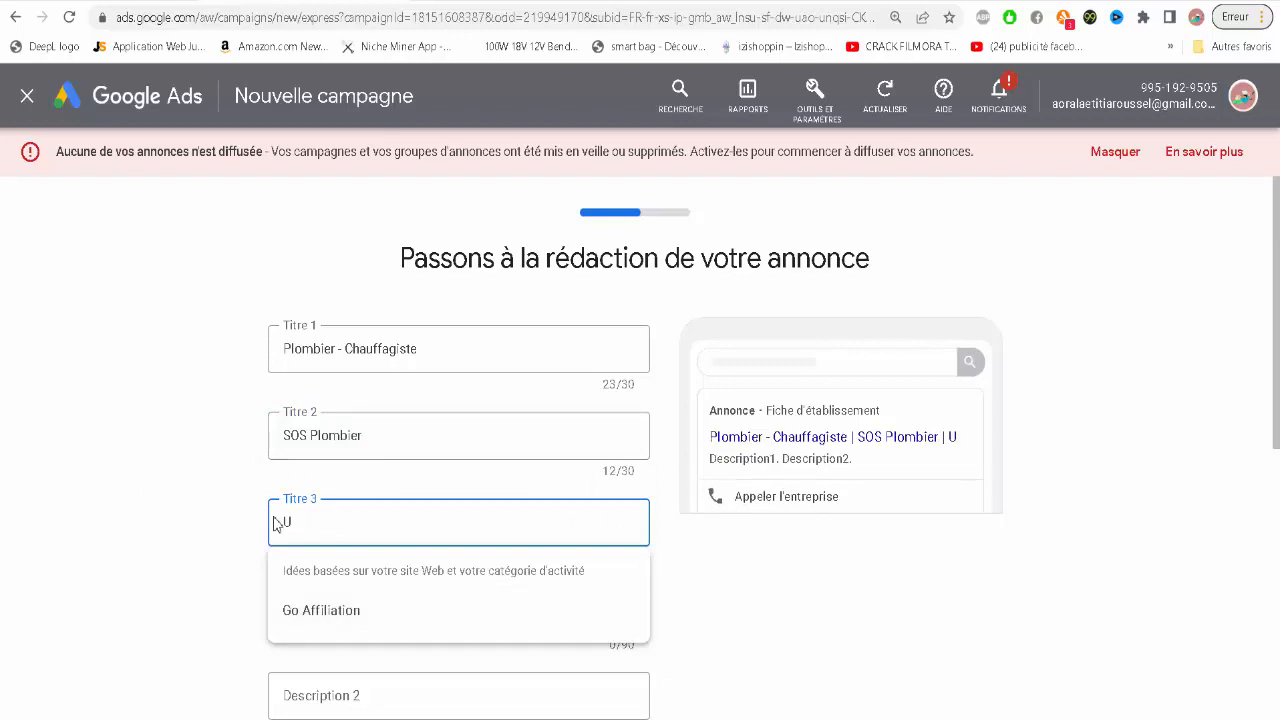
{"action": "type", "text": "rgences"}
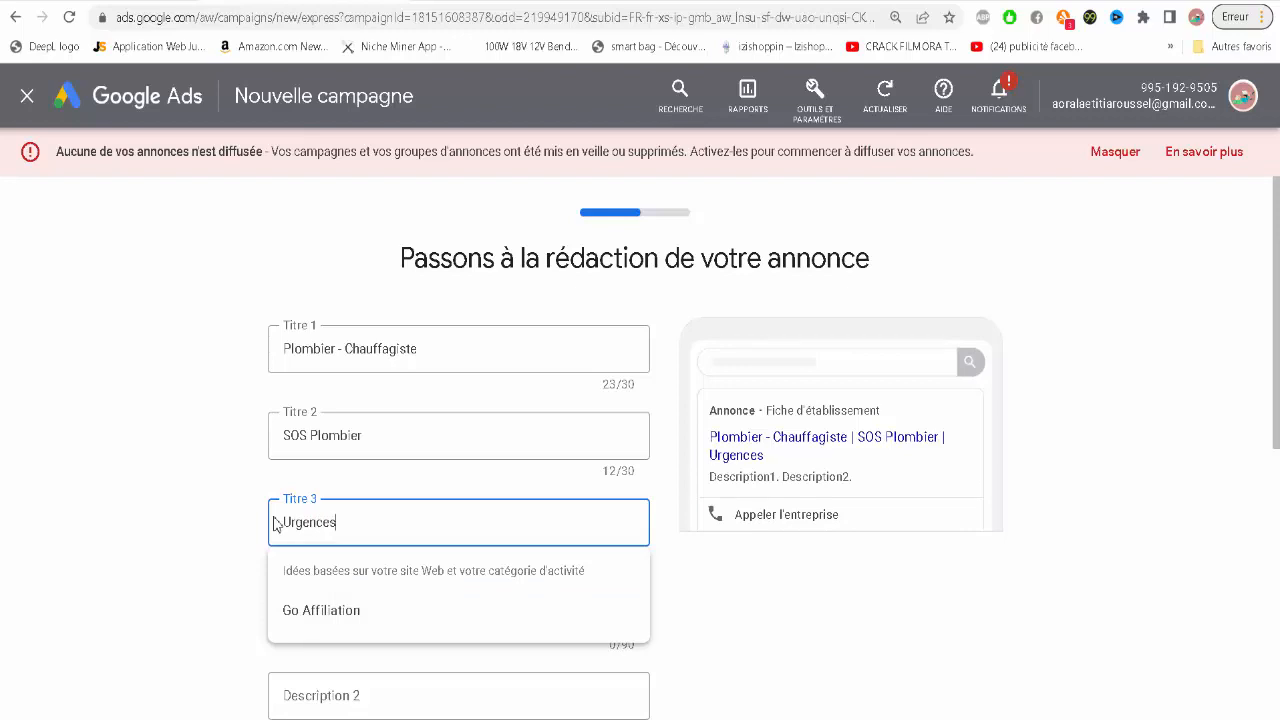
- Extend the third headline and correct its spelling so that it reads "Urgences et petits travaux."
{"action": "type", "text": " et petits tarvaux"}
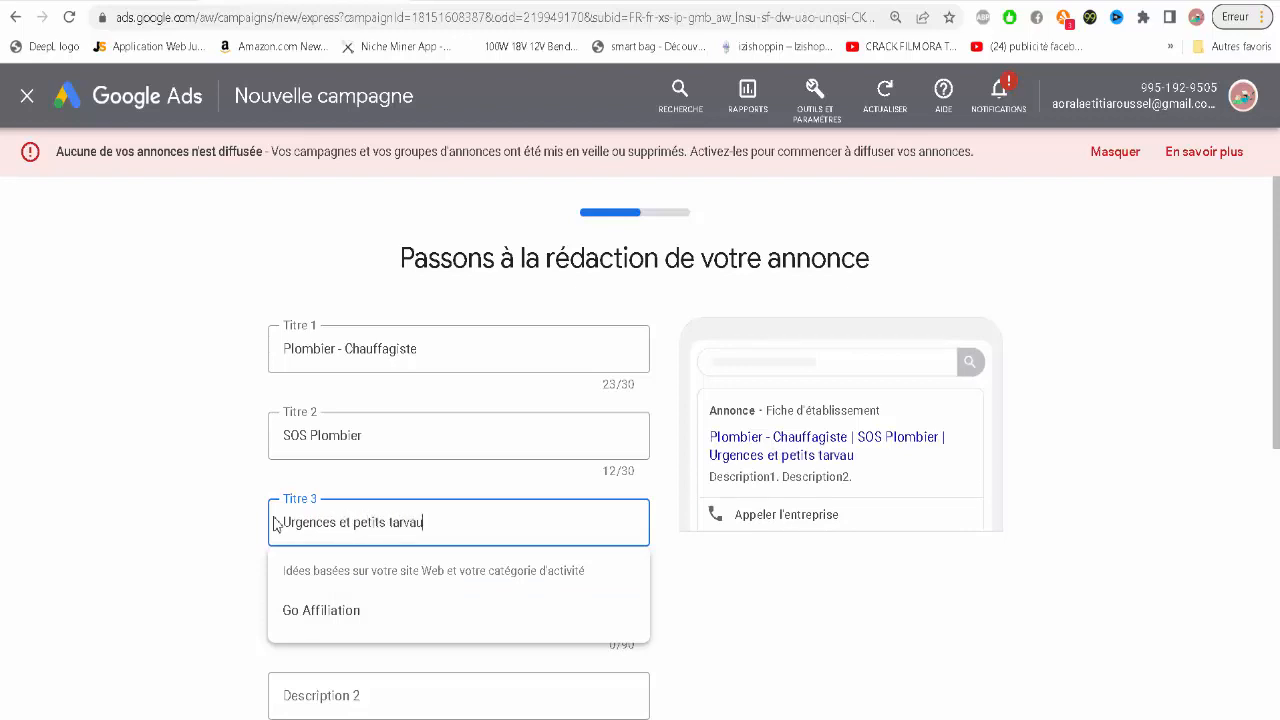
{"action": "right_click", "coordinate": [407, 528]}
{"action": "left_click", "coordinate": [445, 262]}
{"action": "left_click", "coordinate": [155, 557]}
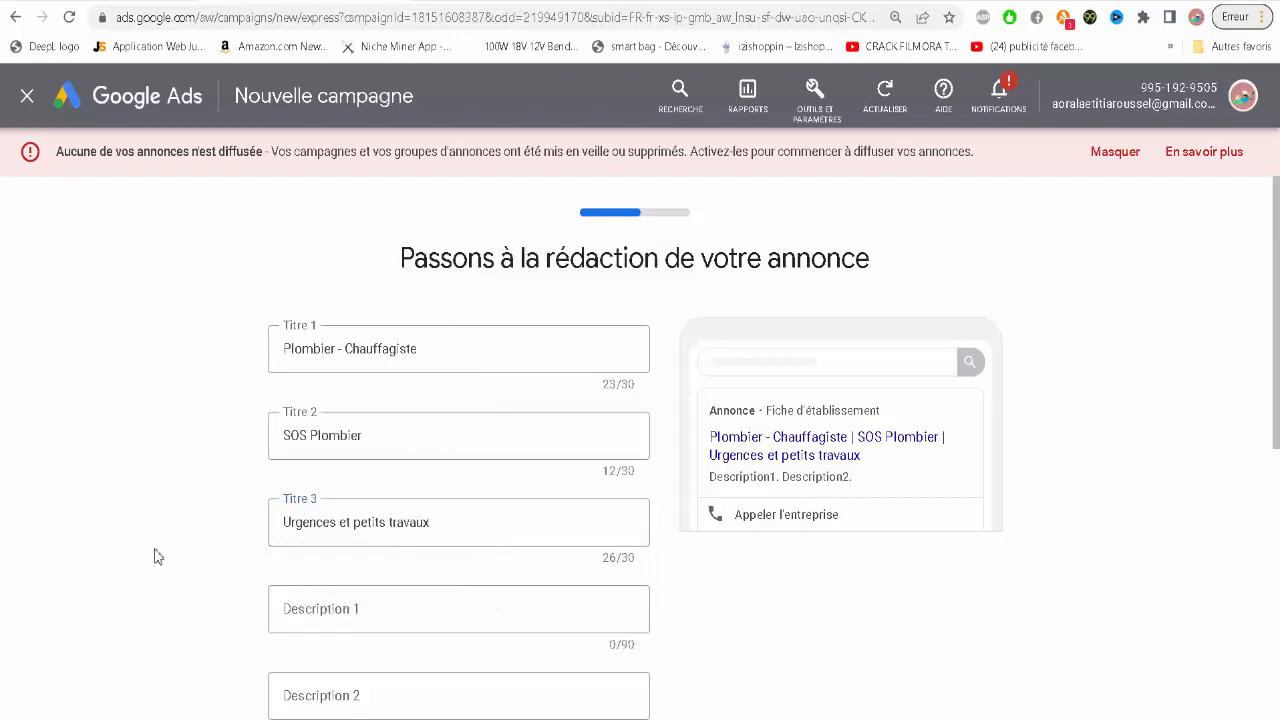
{"action": "left_click", "coordinate": [448, 523]}
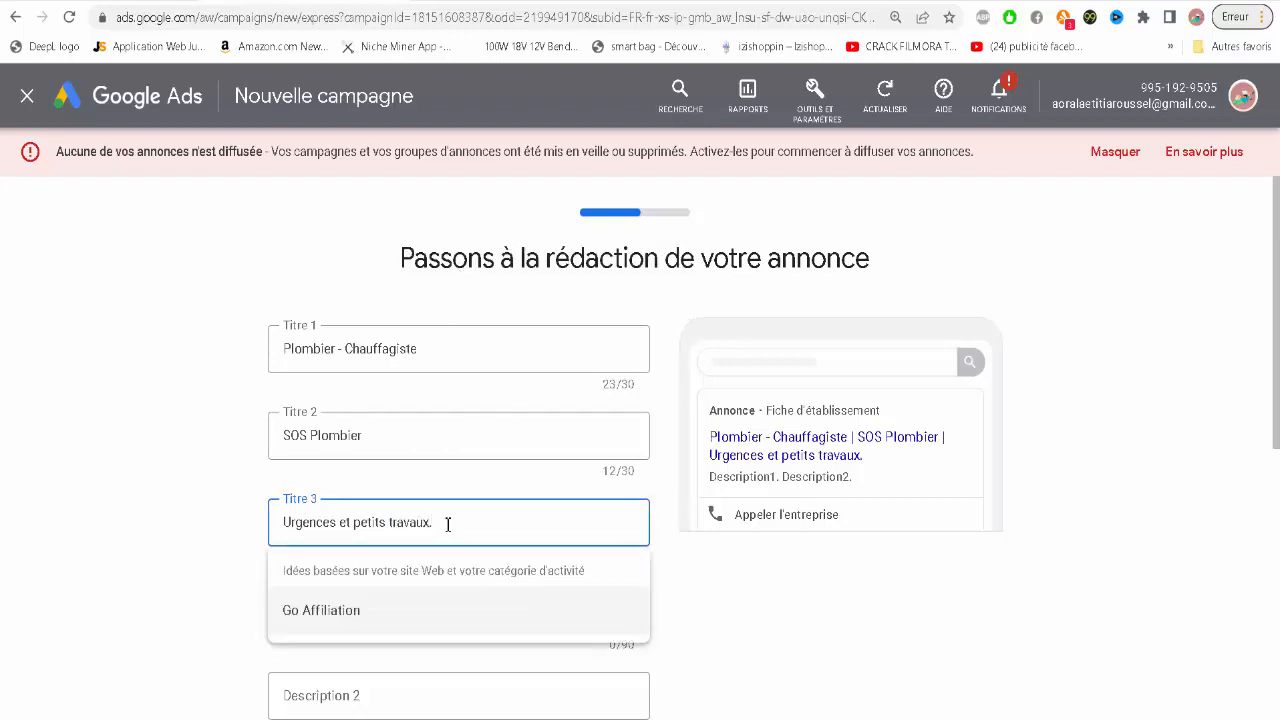
{"action": "scroll", "coordinate": [448, 523], "scroll_direction": "down", "scroll_amount": 2}
{"action": "left_click", "coordinate": [86, 437]}
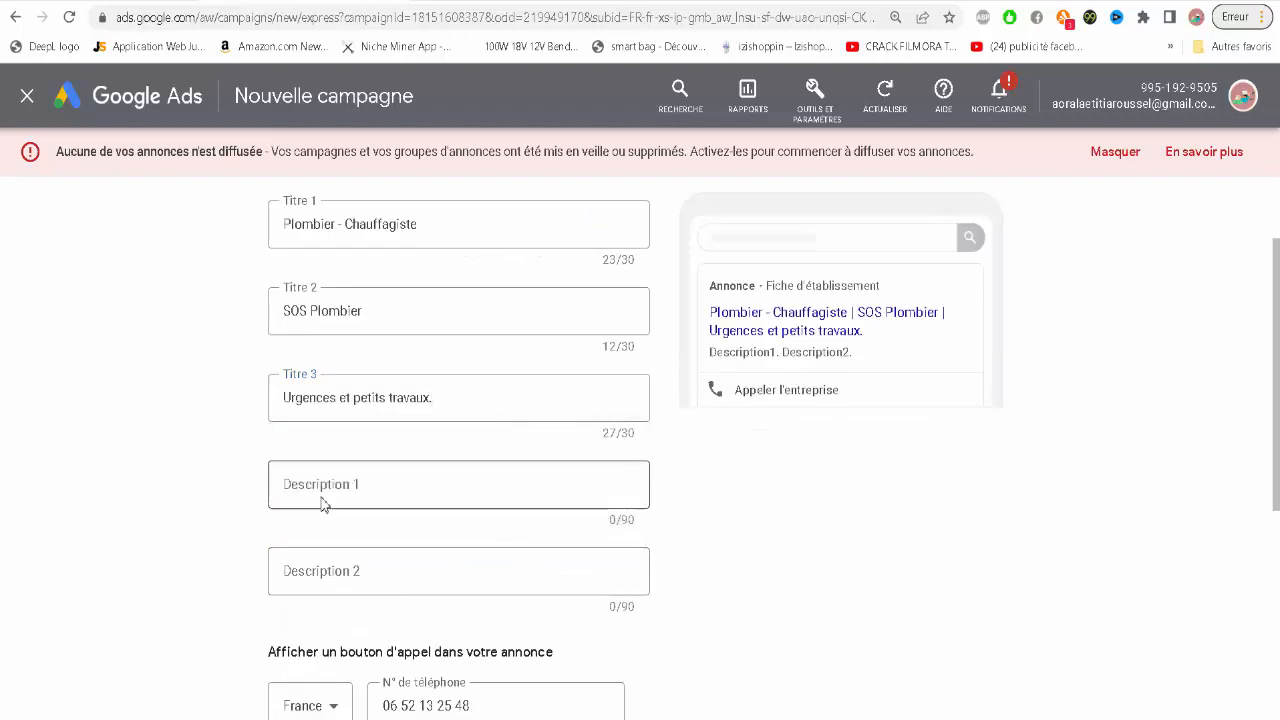
- Fill the ad's first and second descriptions with random placeholder text
{"action": "left_click", "coordinate": [323, 498]}
{"action": "type", "text": "sbvgdfwbd"}
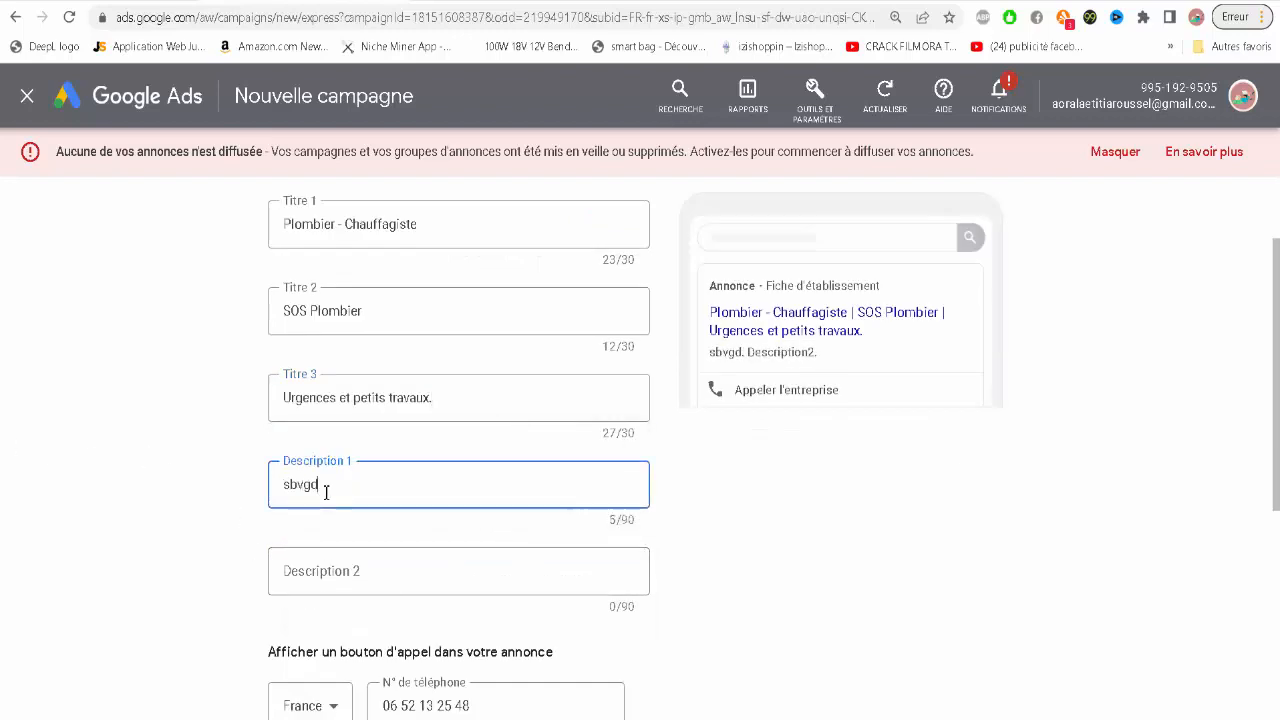
{"action": "left_click", "coordinate": [337, 571]}
{"action": "type", "text": "dndng"}
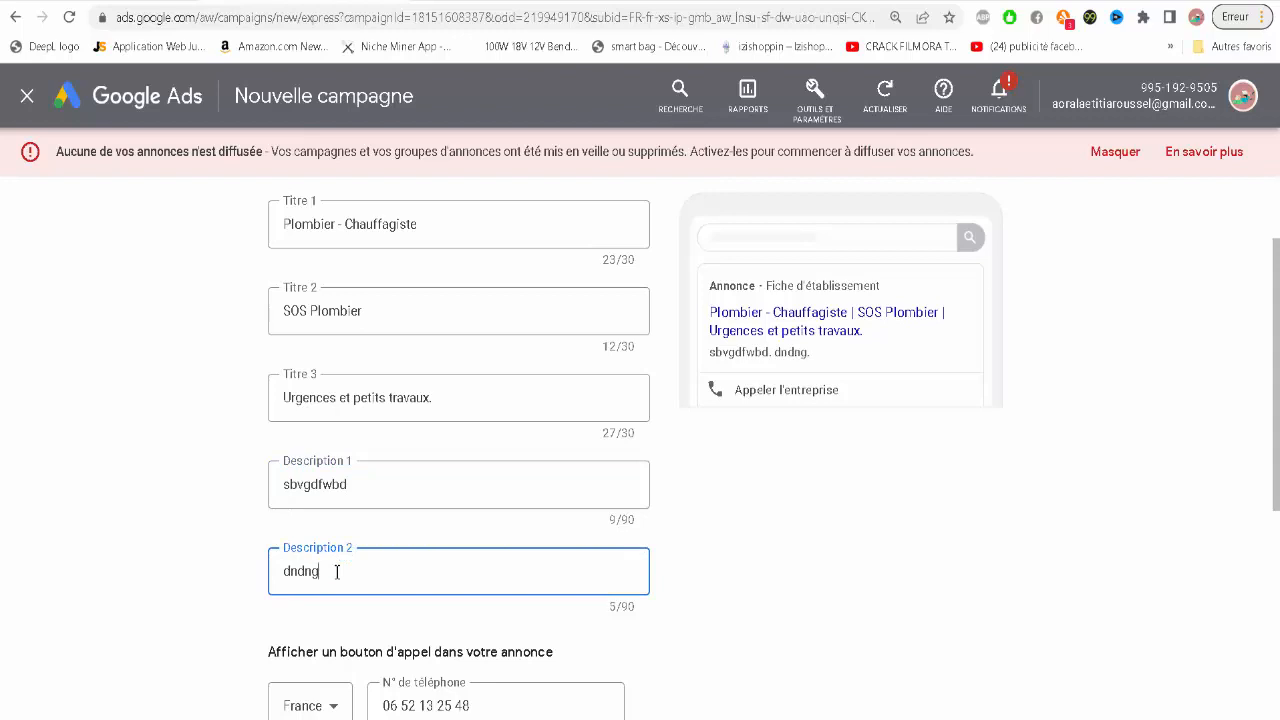
{"action": "type", "text": "fw,n fhw,gjx,n dbd"}
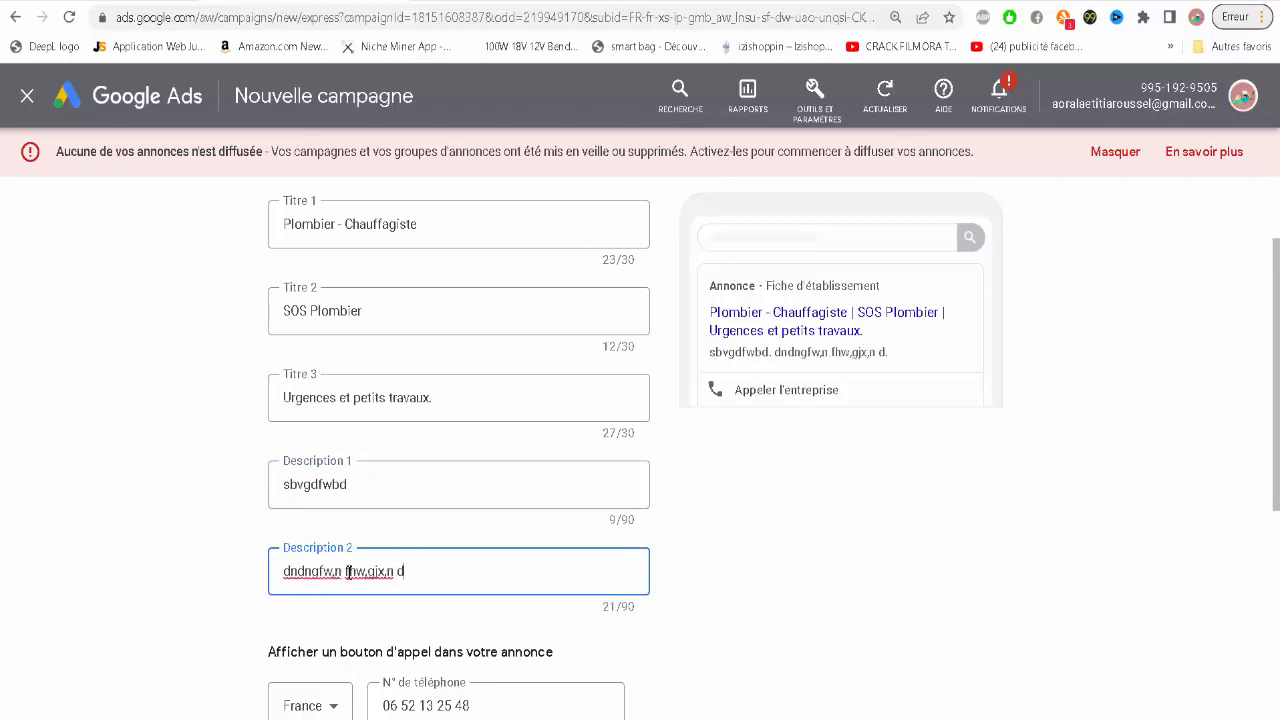
{"action": "left_click", "coordinate": [389, 484]}
{"action": "type", "text": "dgn gdn n"}
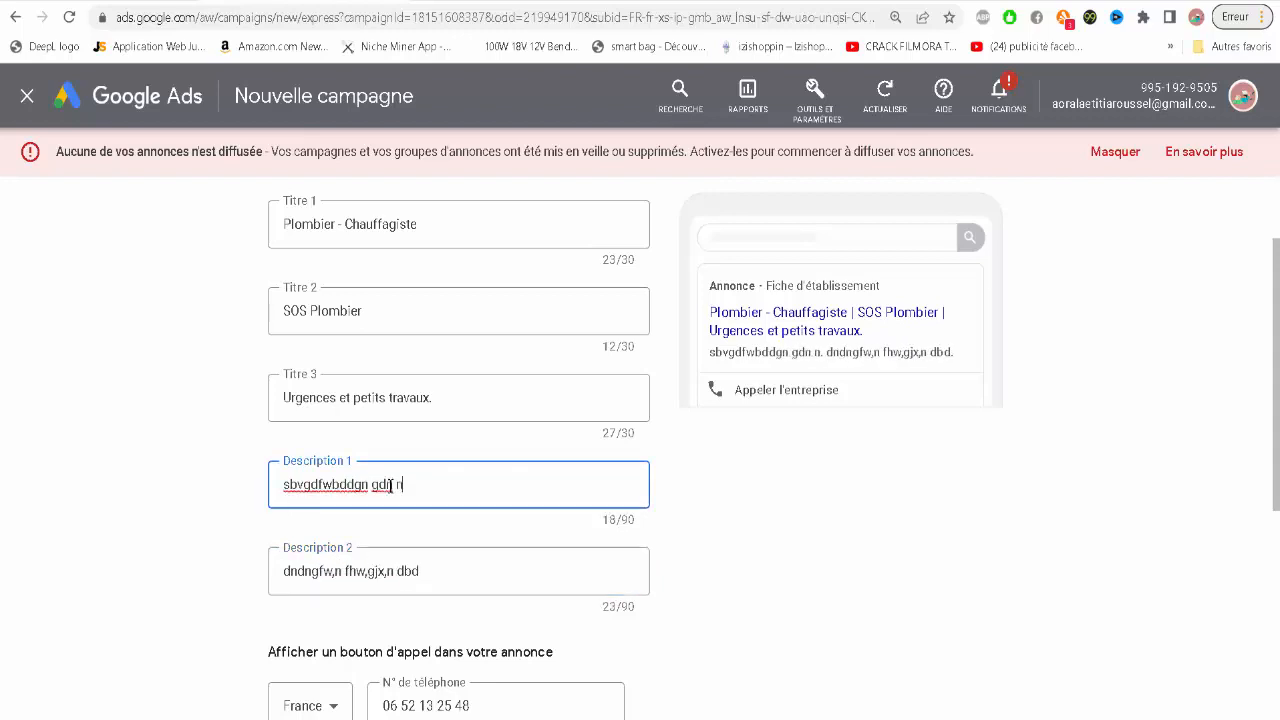
{"action": "type", "text": " fh,n hgx, gh,fhn fhw"}
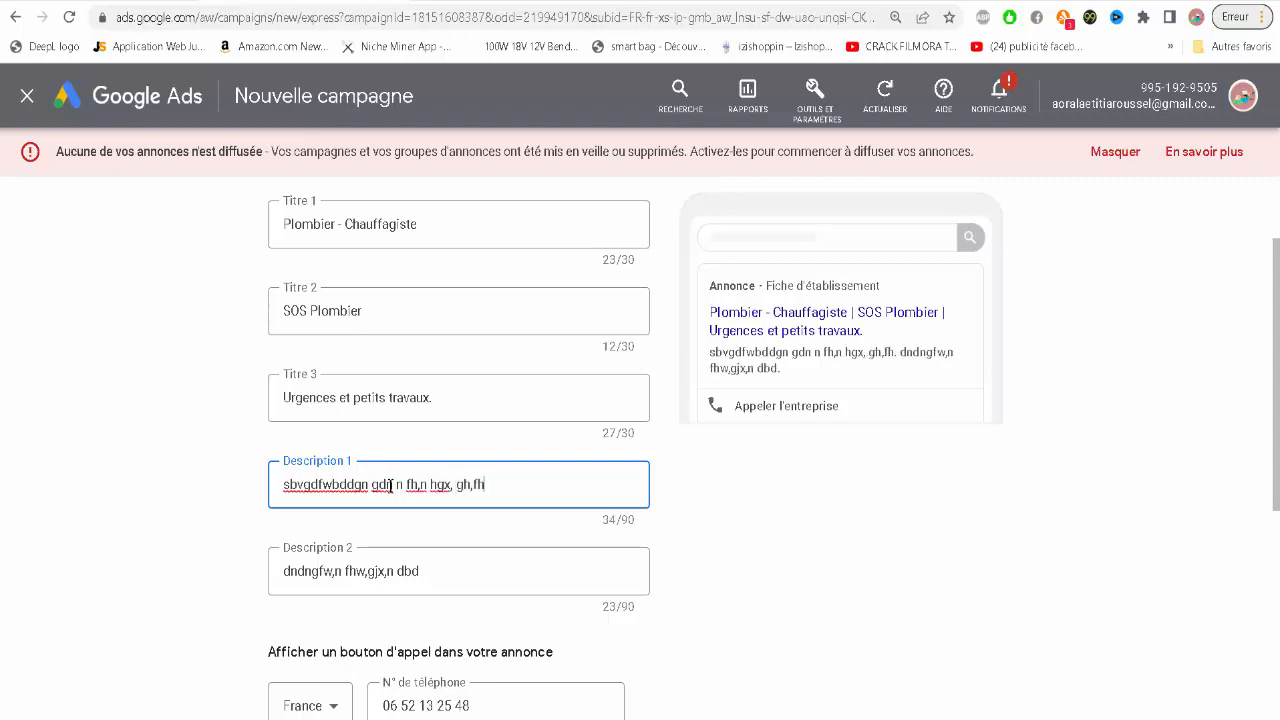
{"action": "left_click", "coordinate": [442, 572]}
{"action": "type", "text": "fh,n hf,n fh,"}
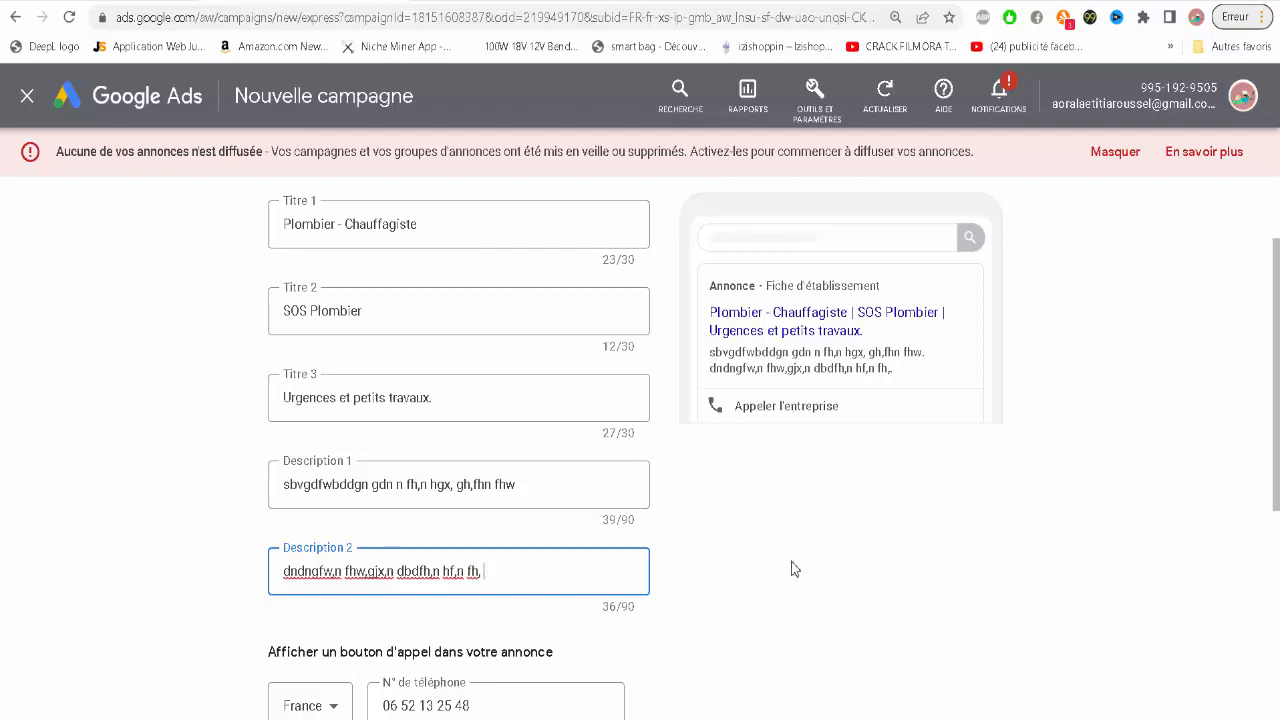
- Check the call button's phone number and the ad preview, and try to proceed to the keyword themes
{"action": "scroll", "coordinate": [786, 535], "scroll_direction": "down", "scroll_amount": 4}
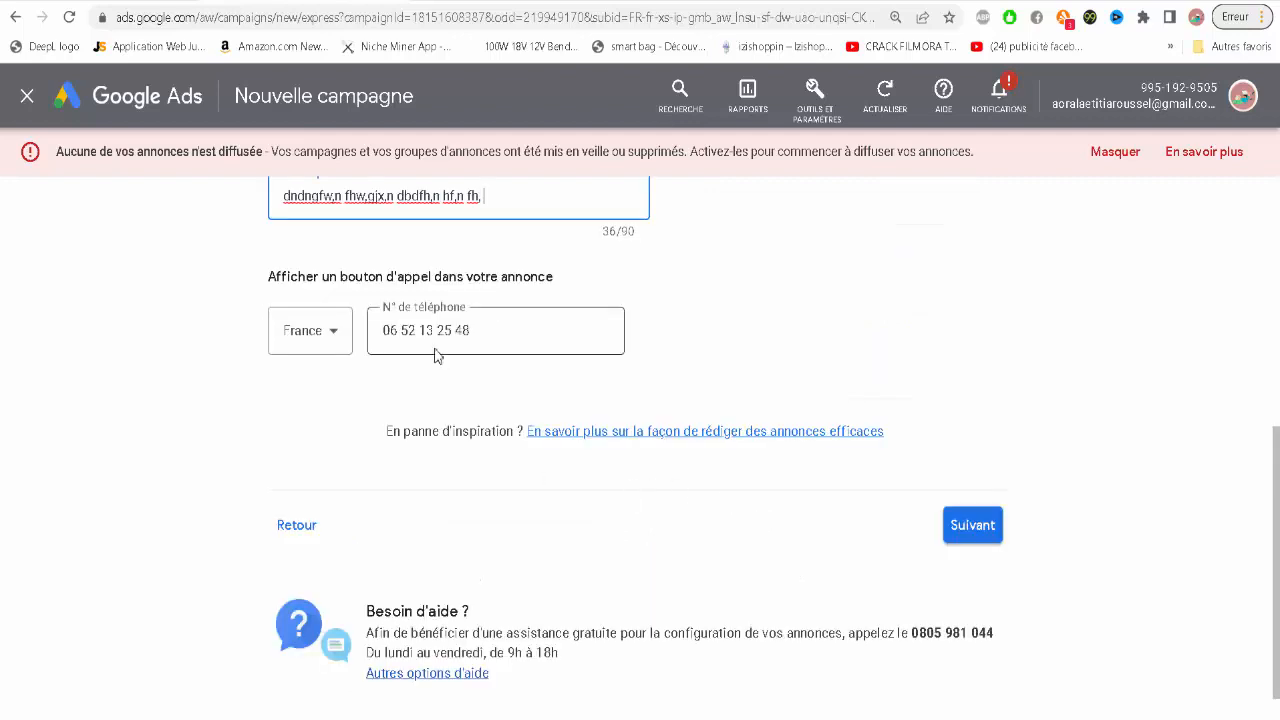
{"action": "scroll", "coordinate": [822, 538], "scroll_direction": "up", "scroll_amount": 5}
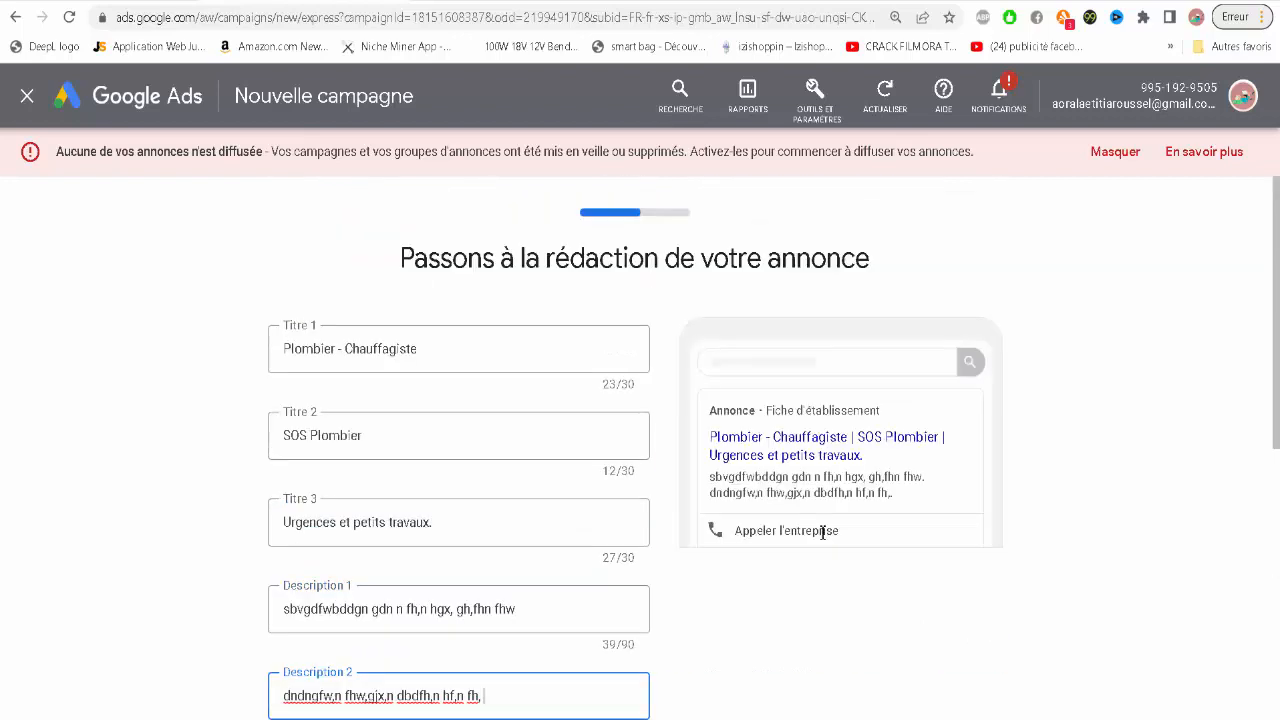
{"action": "scroll", "coordinate": [636, 476], "scroll_direction": "down", "scroll_amount": 5}
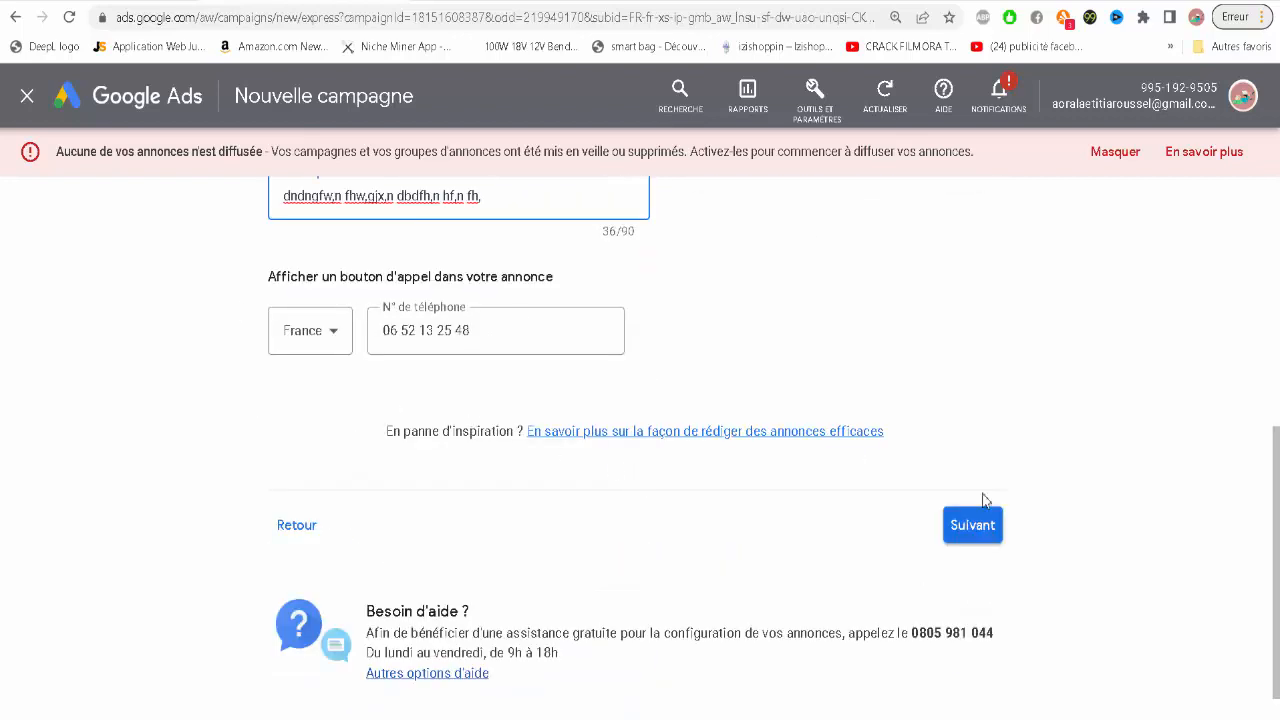
{"action": "left_click", "coordinate": [970, 530]}
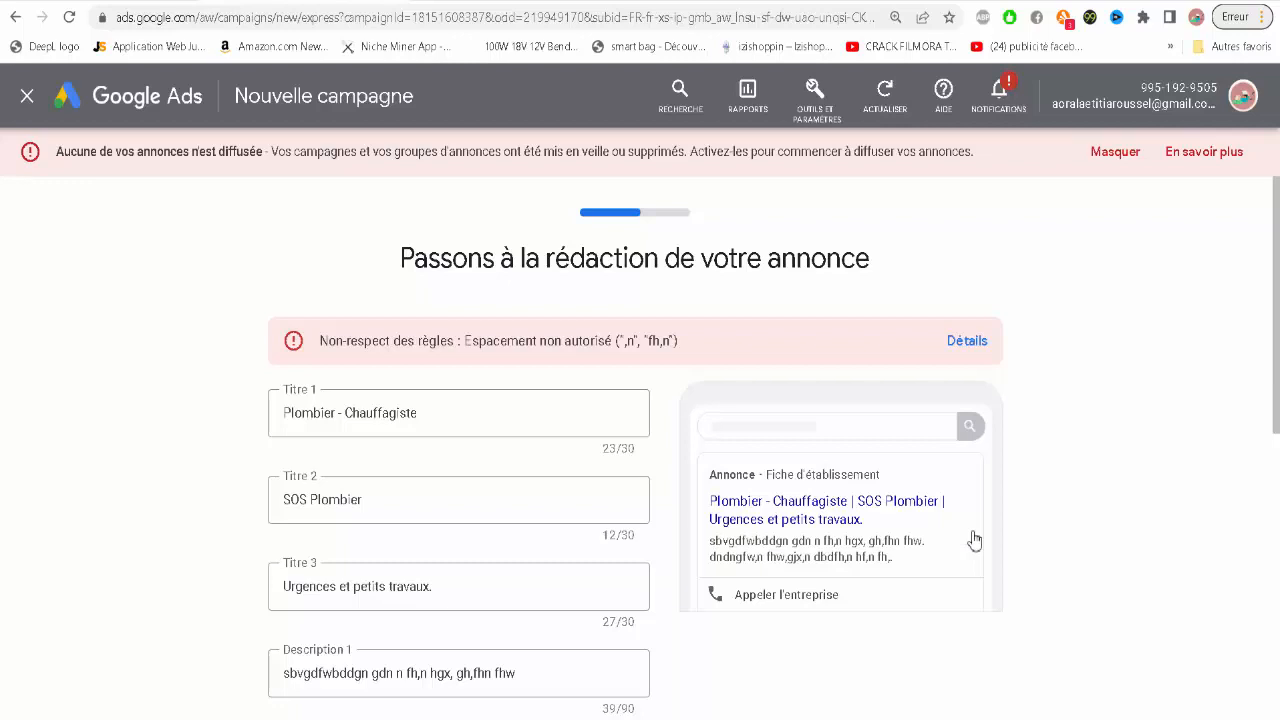
- Replace the second description with the placeholder "rgehbtrfhjntrnjtyuykuykly", without commas or spaces
{"action": "scroll", "coordinate": [474, 409], "scroll_direction": "down", "scroll_amount": 4}
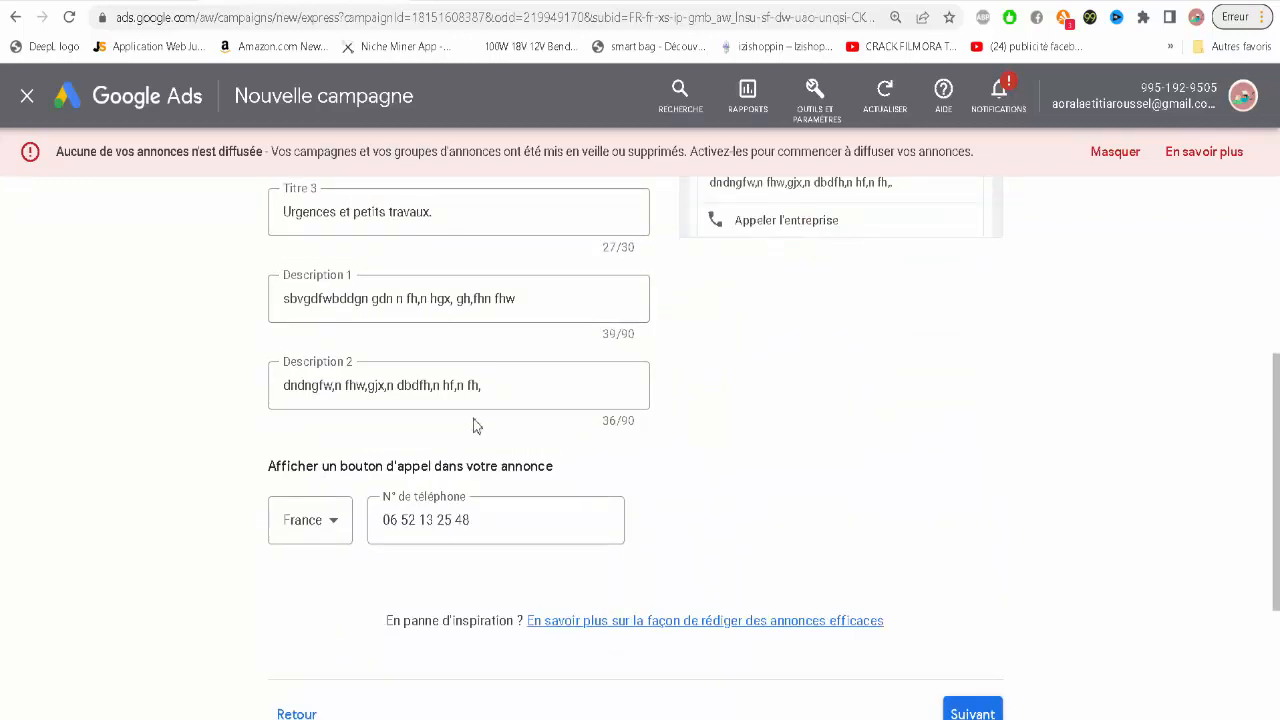
{"action": "left_click", "coordinate": [466, 385]}
{"action": "left_click_drag", "start_coordinate": [482, 386], "coordinate": [229, 391]}
{"action": "type", "text": "rg"}
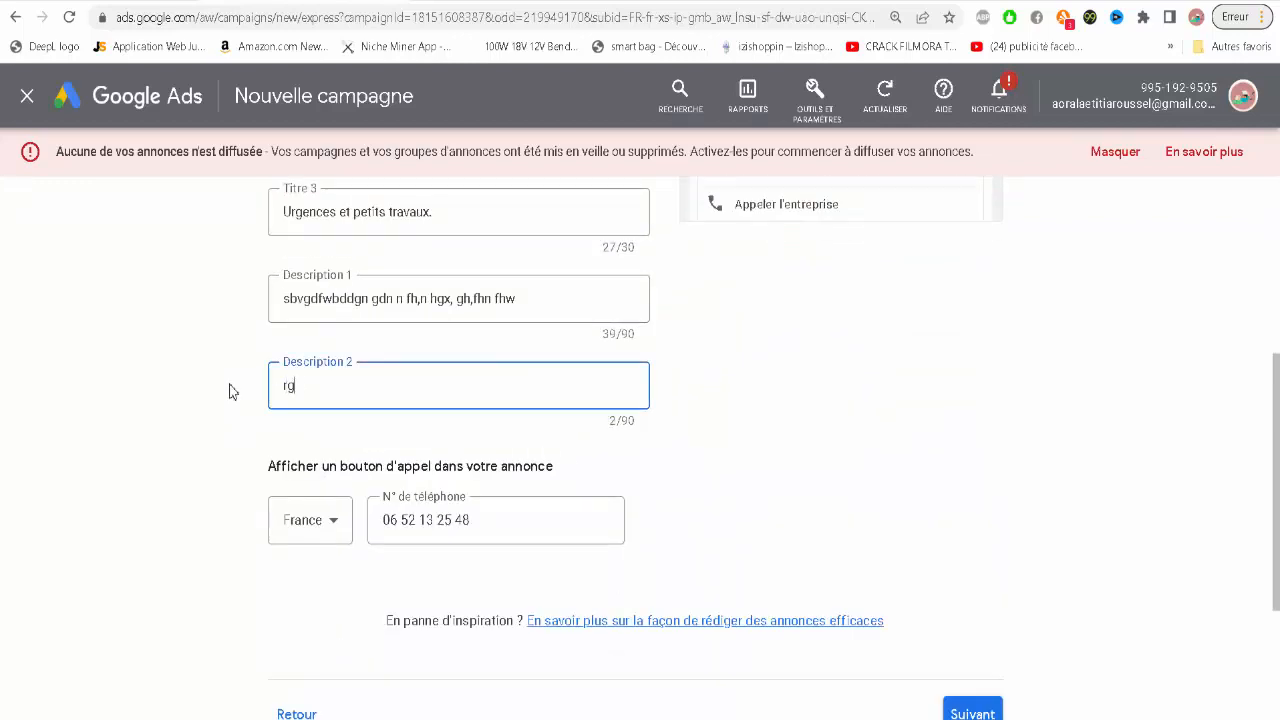
{"action": "type", "text": "ehbtrfhjntrn"}
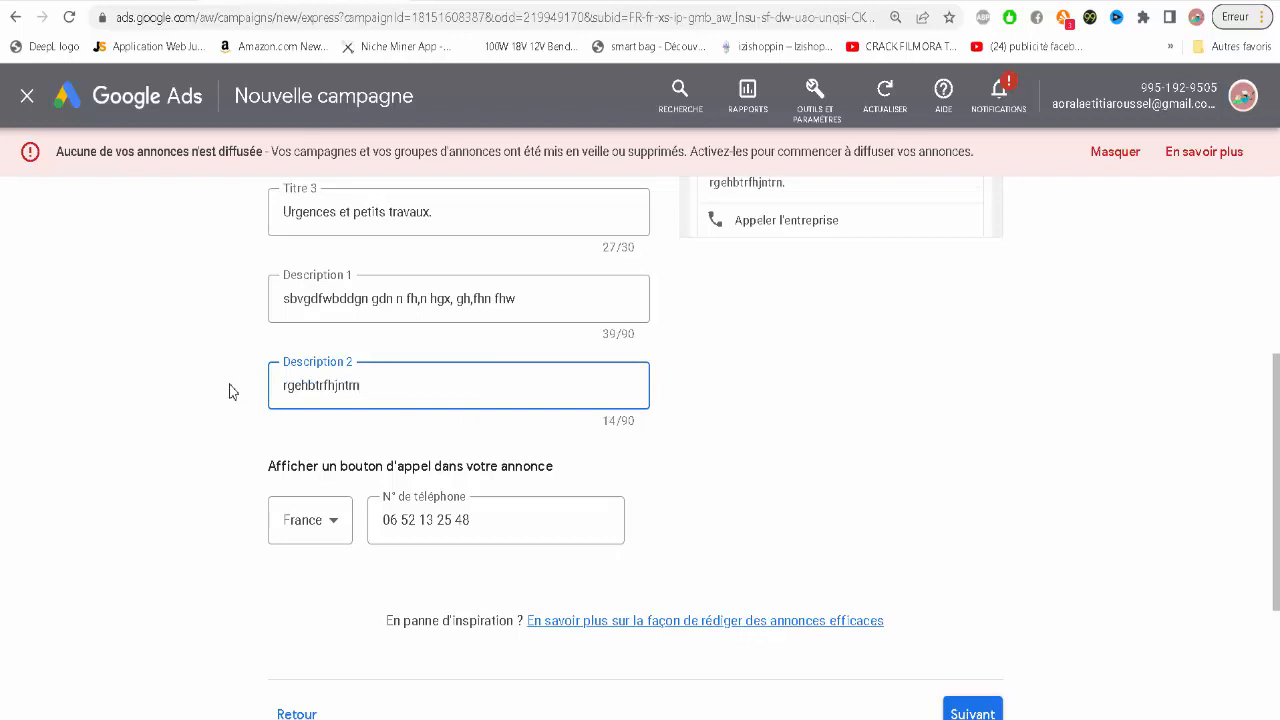
{"action": "type", "text": "jtyuykuykly"}
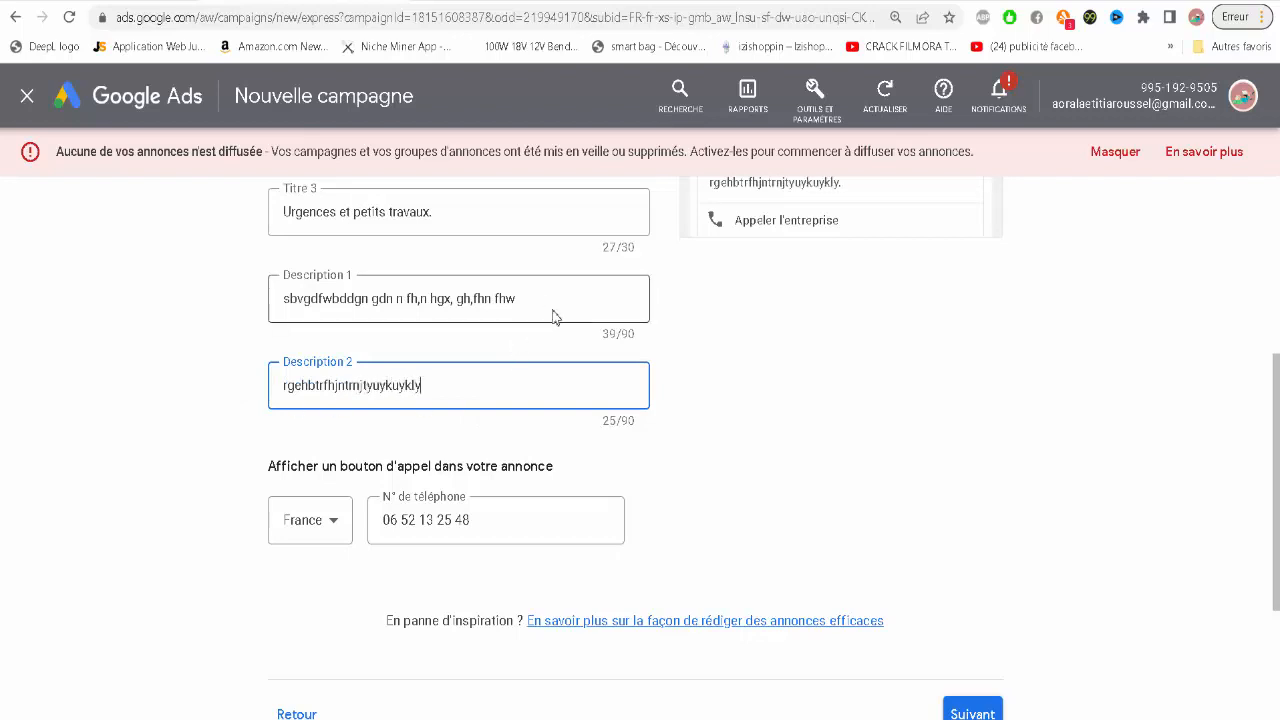
- Replace the first description with the placeholder "rbswtgtfjnerhvieojrlbgrljlg", without punctuation or capitals
{"action": "left_click_drag", "start_coordinate": [535, 298], "coordinate": [216, 291]}
{"action": "type", "text": "rbswtq"}
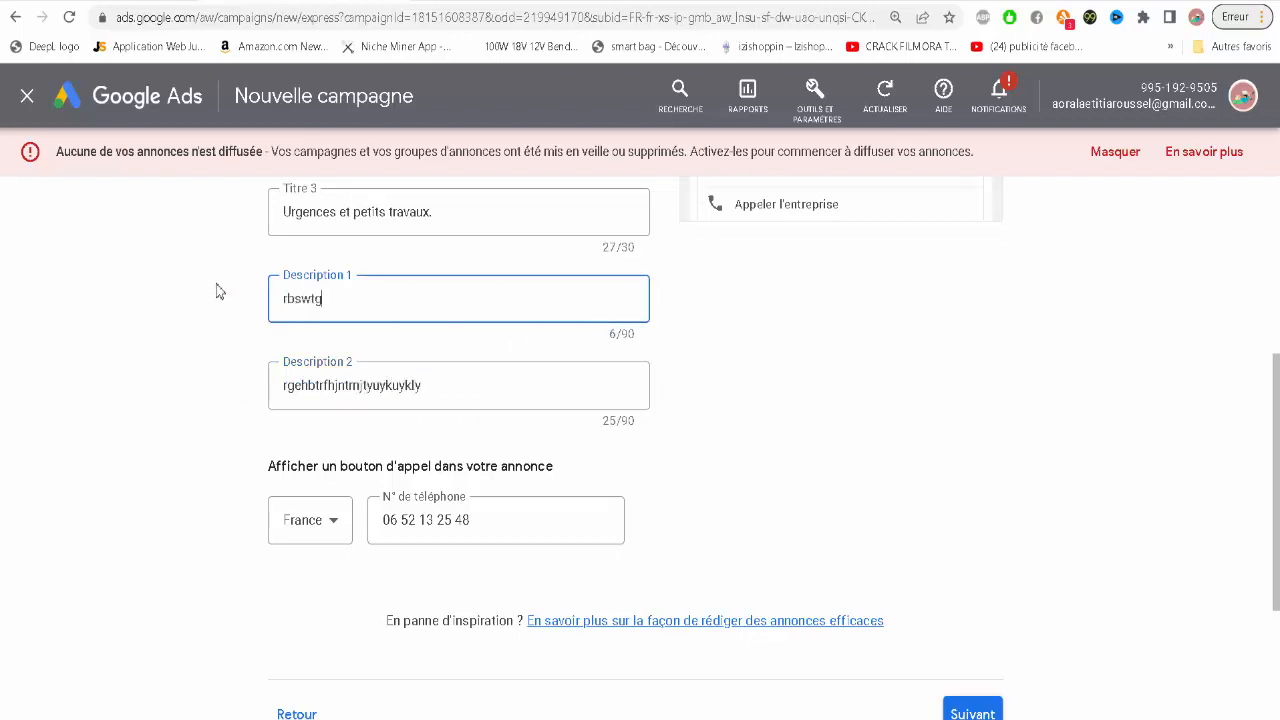
{"action": "type", "text": "wtgtfjnerhvieoHBNIP<HBIOHNIEOWJ"}
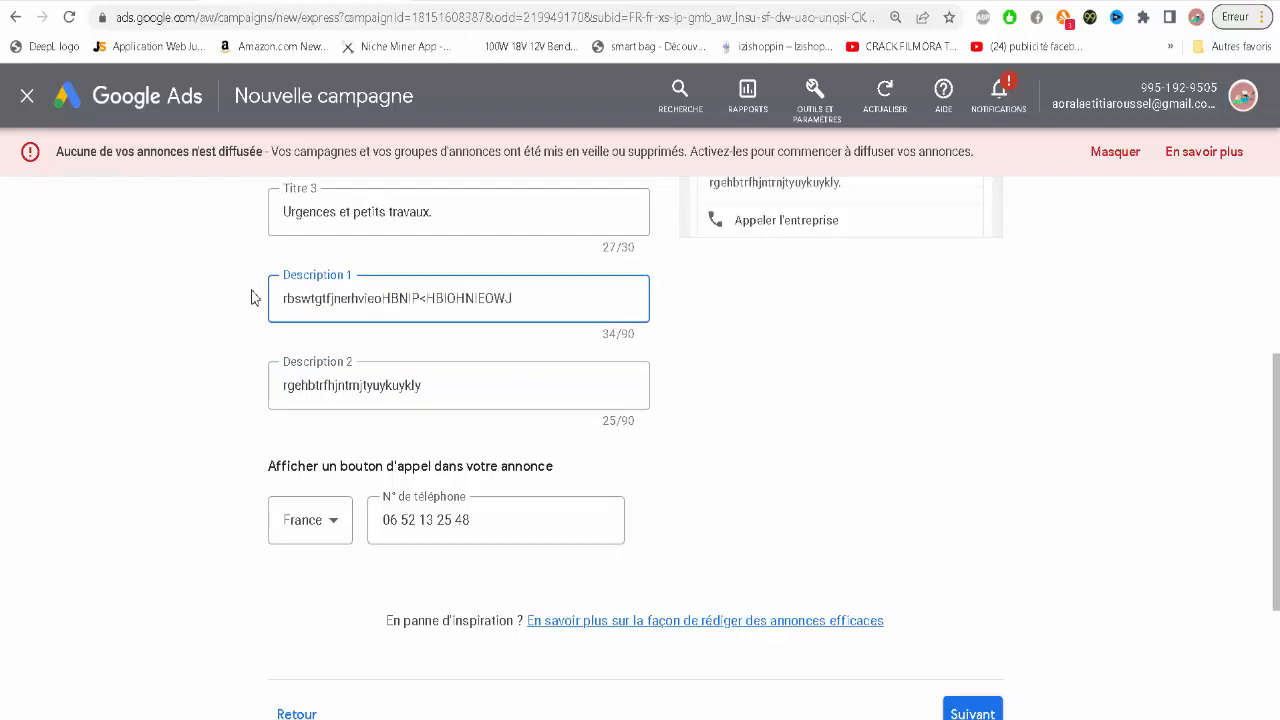
{"action": "left_click_drag", "start_coordinate": [530, 298], "coordinate": [384, 307]}
{"action": "type", "text": "jrlbgrljlg"}
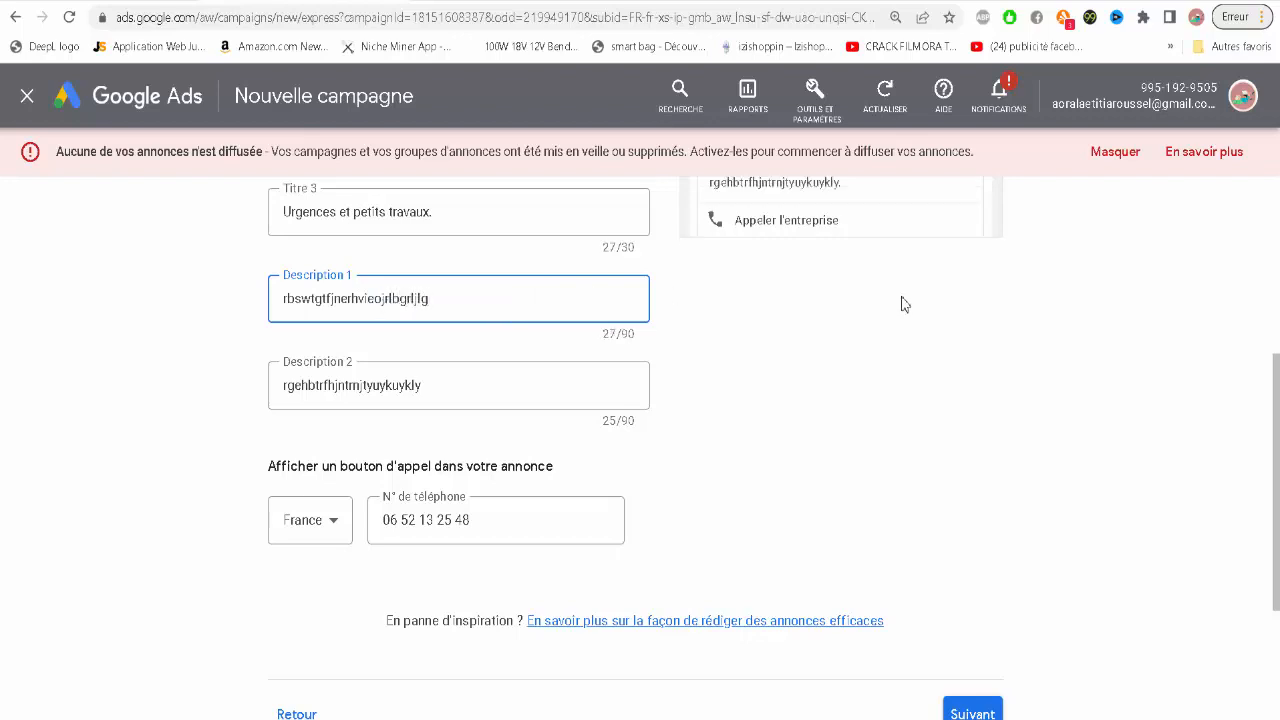
{"action": "left_click", "coordinate": [827, 391]}
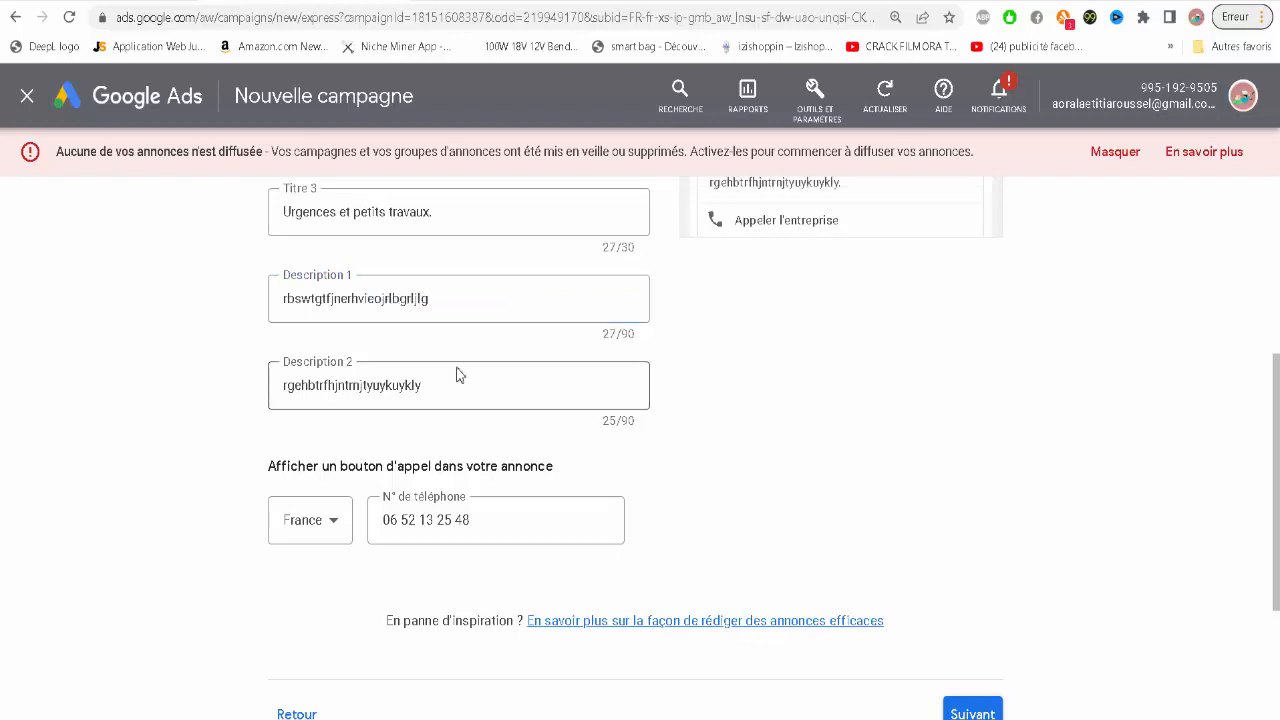
- Insert spaces into both descriptions, giving "rbswt gtfjnerh vieoj rlbgrljlg" and "rgeh btrf hjntrnjtyuykuykly", and proceed to the keyword themes
{"action": "left_click", "coordinate": [317, 300]}
{"action": "left_click", "coordinate": [388, 300]}
{"action": "left_click", "coordinate": [362, 300]}
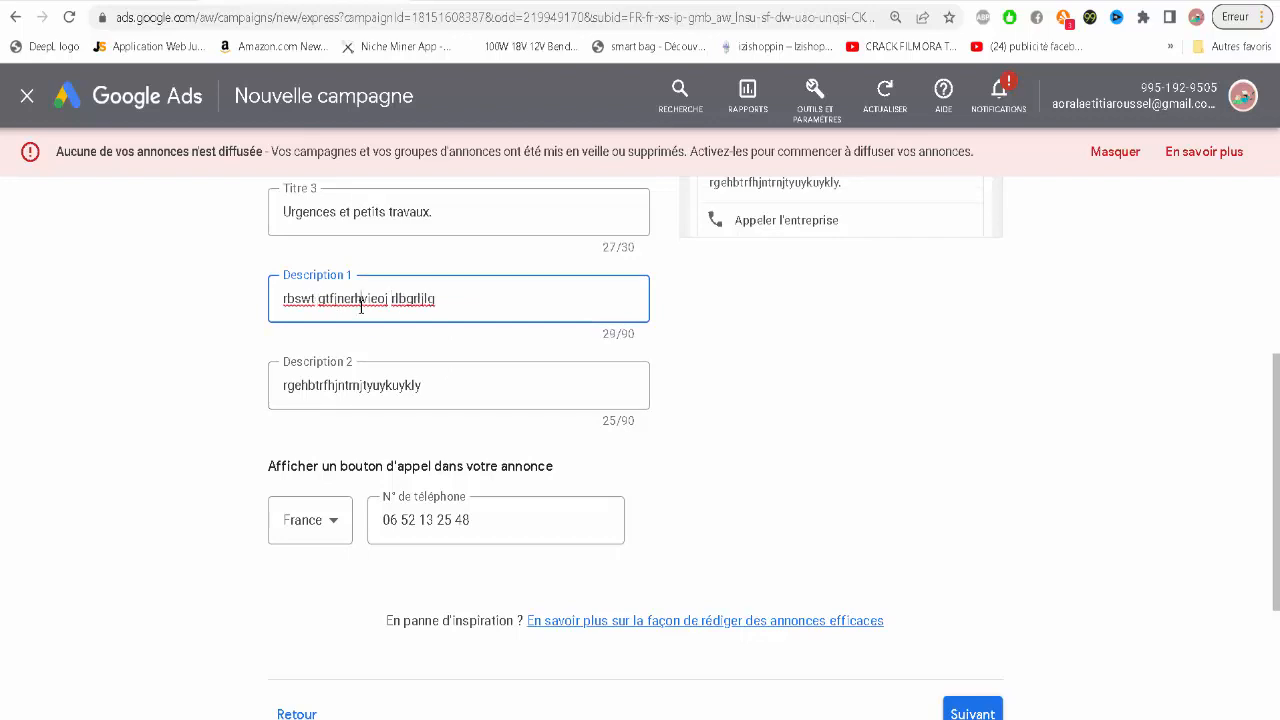
{"action": "left_click", "coordinate": [330, 386]}
{"action": "left_click", "coordinate": [306, 386]}
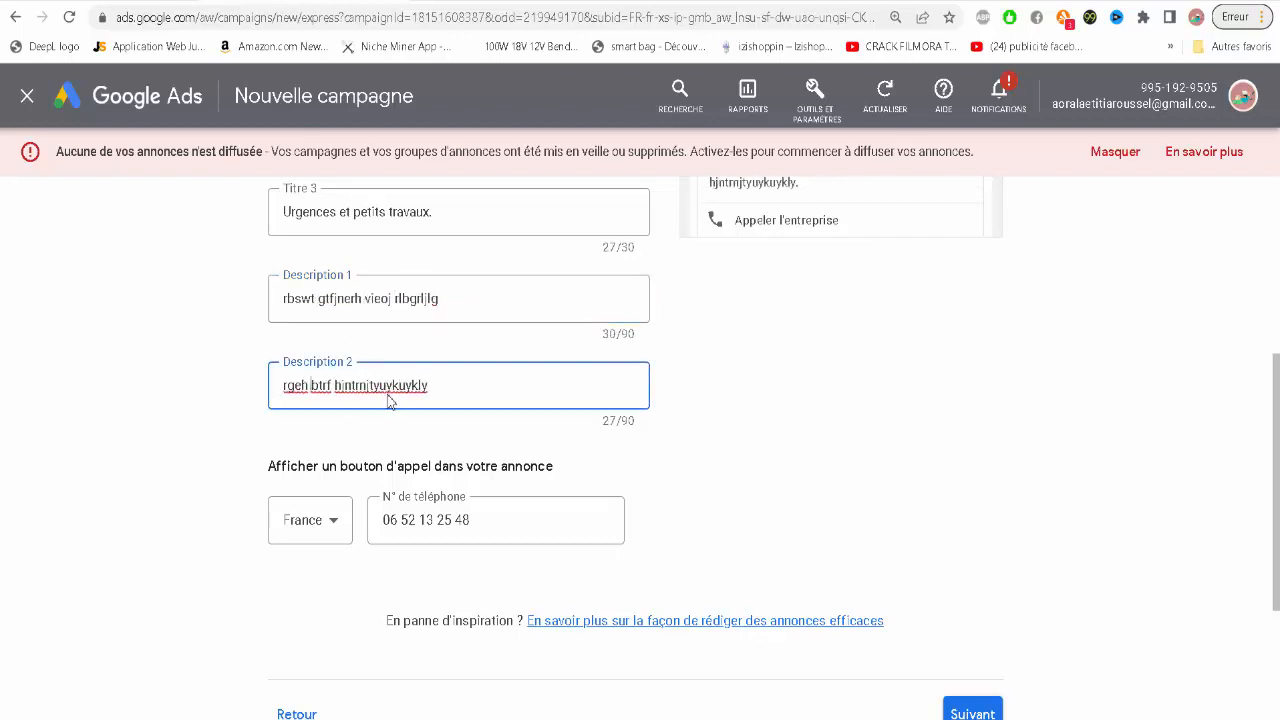
{"action": "left_click", "coordinate": [972, 713]}
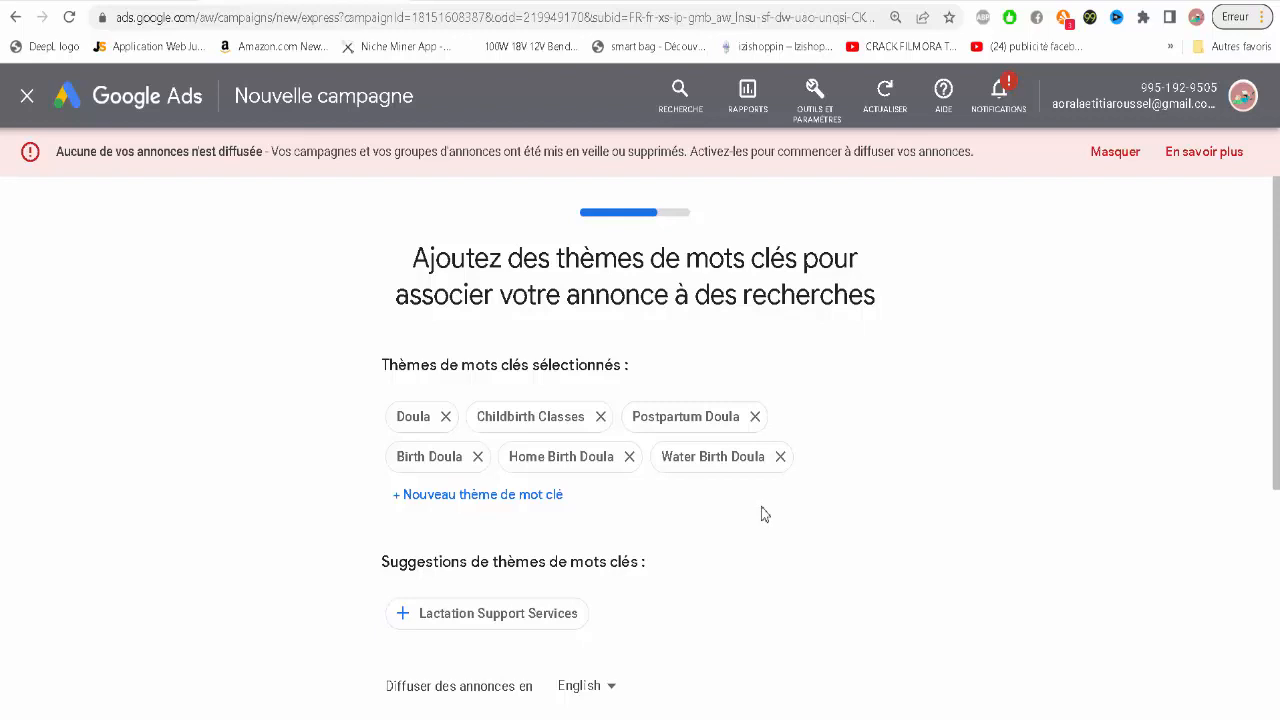
- Look over the proposed keyword themes and set the ad language to Français
{"action": "scroll", "coordinate": [762, 514], "scroll_direction": "down", "scroll_amount": 3}
{"action": "scroll", "coordinate": [762, 514], "scroll_direction": "up", "scroll_amount": 3}
{"action": "scroll", "coordinate": [762, 514], "scroll_direction": "down", "scroll_amount": 1}
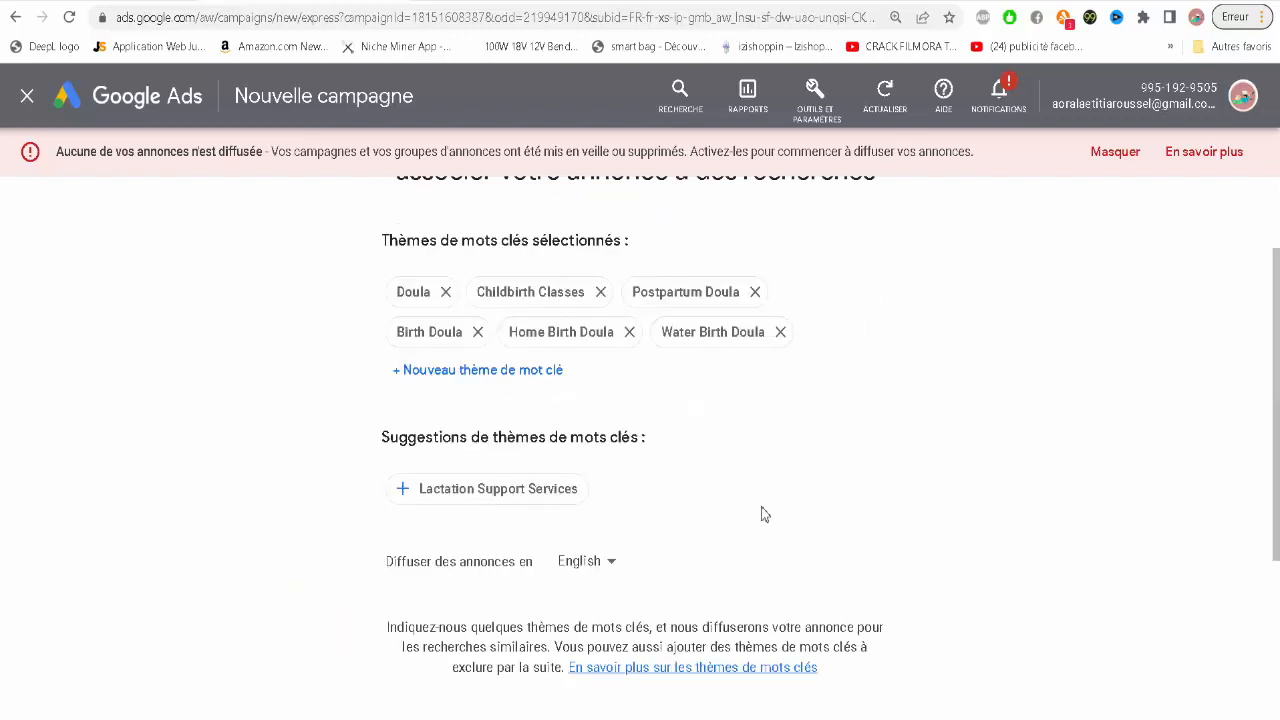
{"action": "left_click", "coordinate": [600, 565]}
{"action": "left_click", "coordinate": [593, 337]}
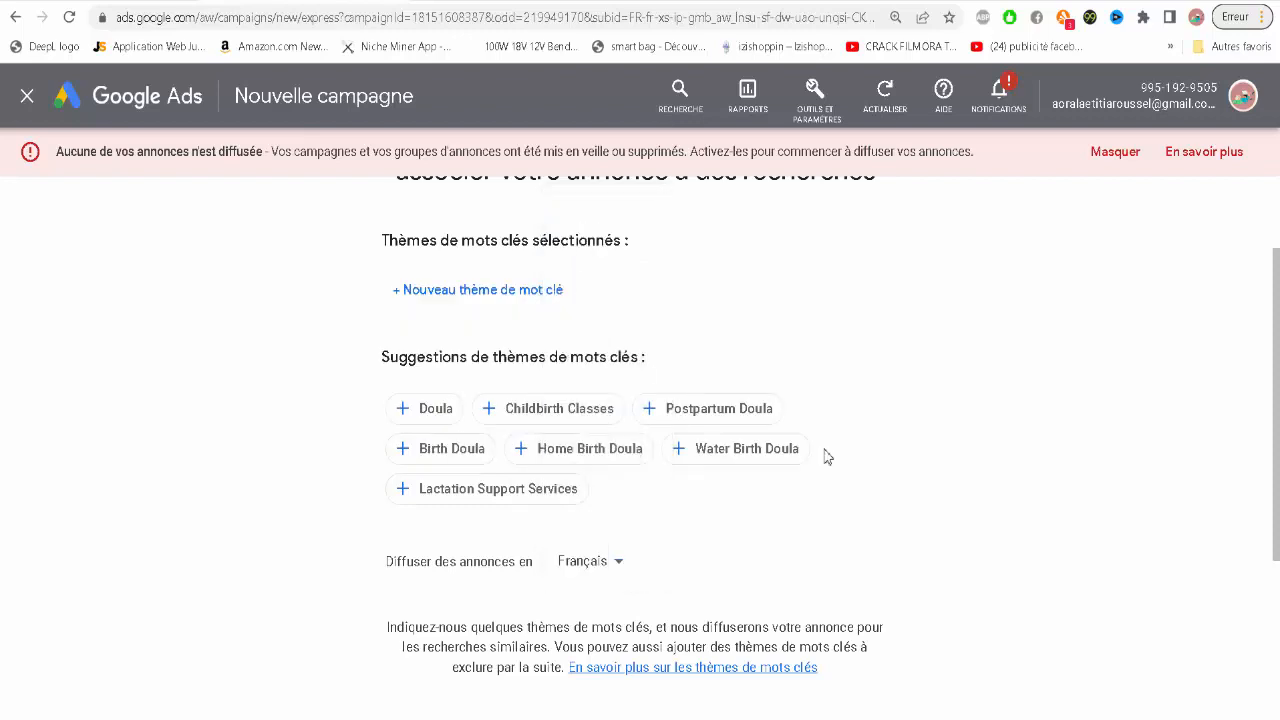
- Look over the French keyword theme suggestions and add the keyword theme "plombier"
{"action": "scroll", "coordinate": [880, 500], "scroll_direction": "up", "scroll_amount": 1}
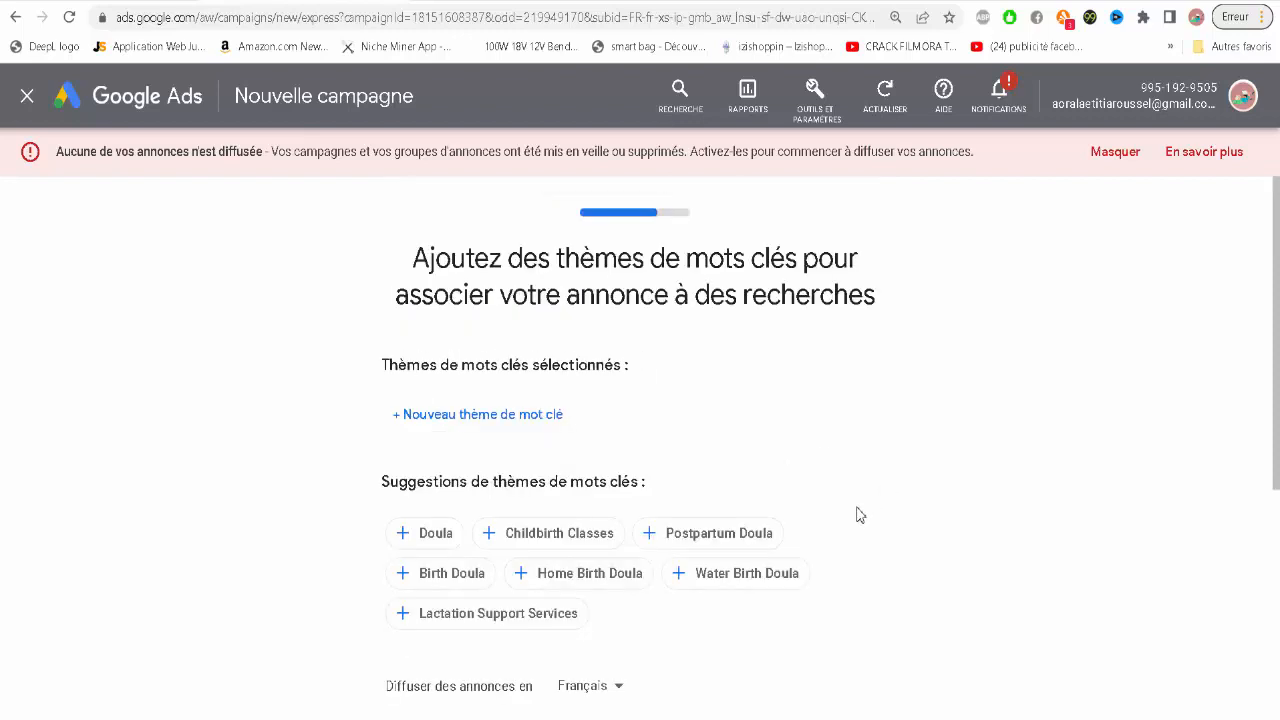
{"action": "left_click", "coordinate": [457, 420]}
{"action": "scroll", "coordinate": [1014, 477], "scroll_direction": "down", "scroll_amount": 3}
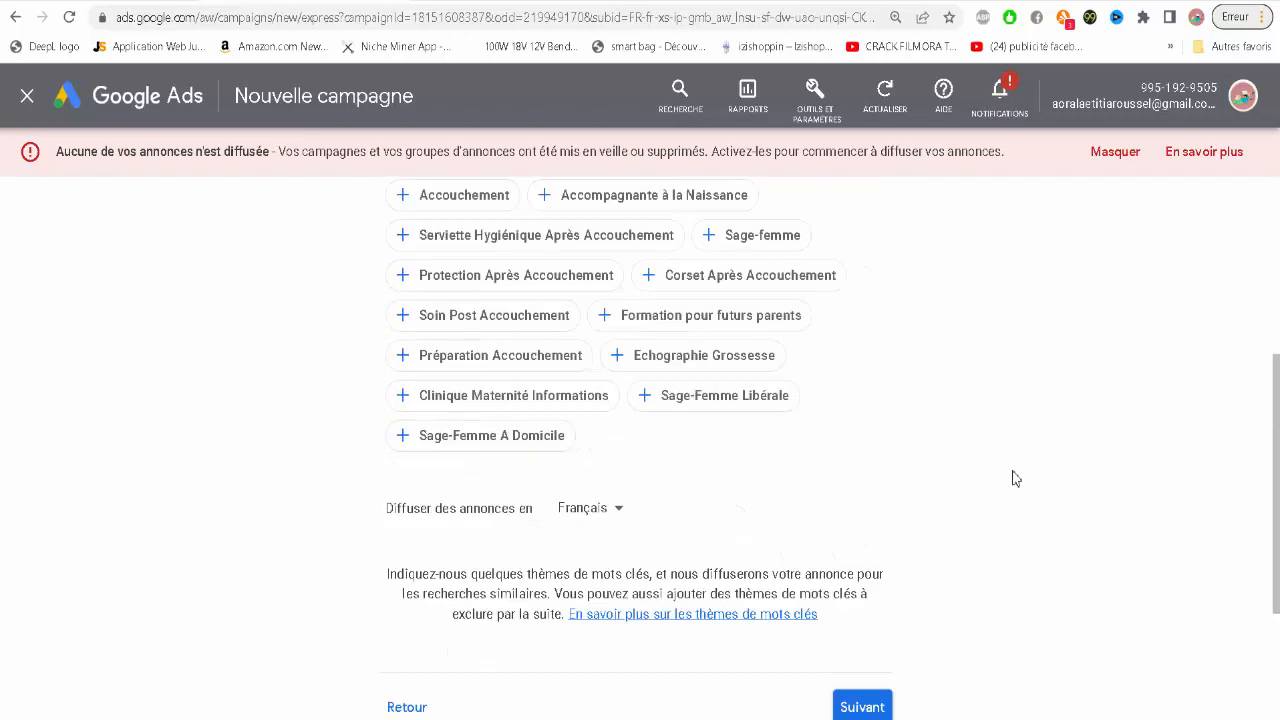
{"action": "scroll", "coordinate": [1014, 477], "scroll_direction": "up", "scroll_amount": 2}
{"action": "scroll", "coordinate": [1014, 477], "scroll_direction": "down", "scroll_amount": 1}
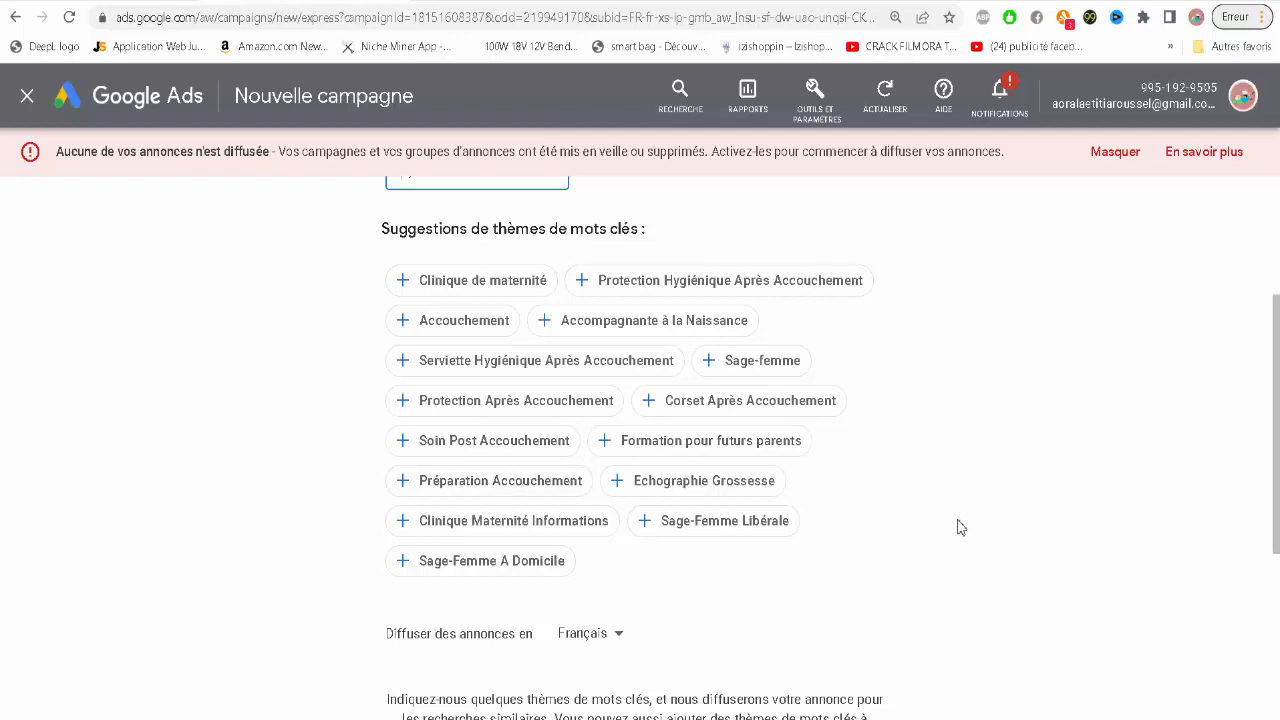
{"action": "scroll", "coordinate": [958, 527], "scroll_direction": "up", "scroll_amount": 3}
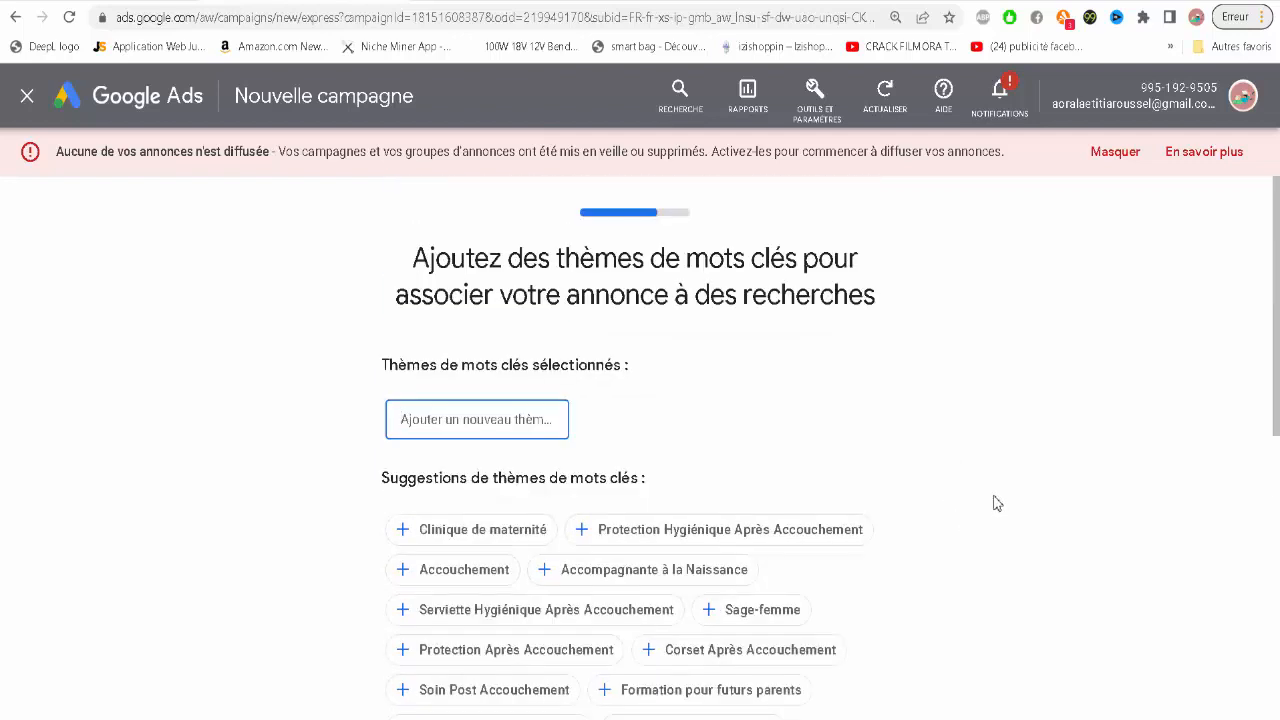
{"action": "scroll", "coordinate": [995, 502], "scroll_direction": "down", "scroll_amount": 1}
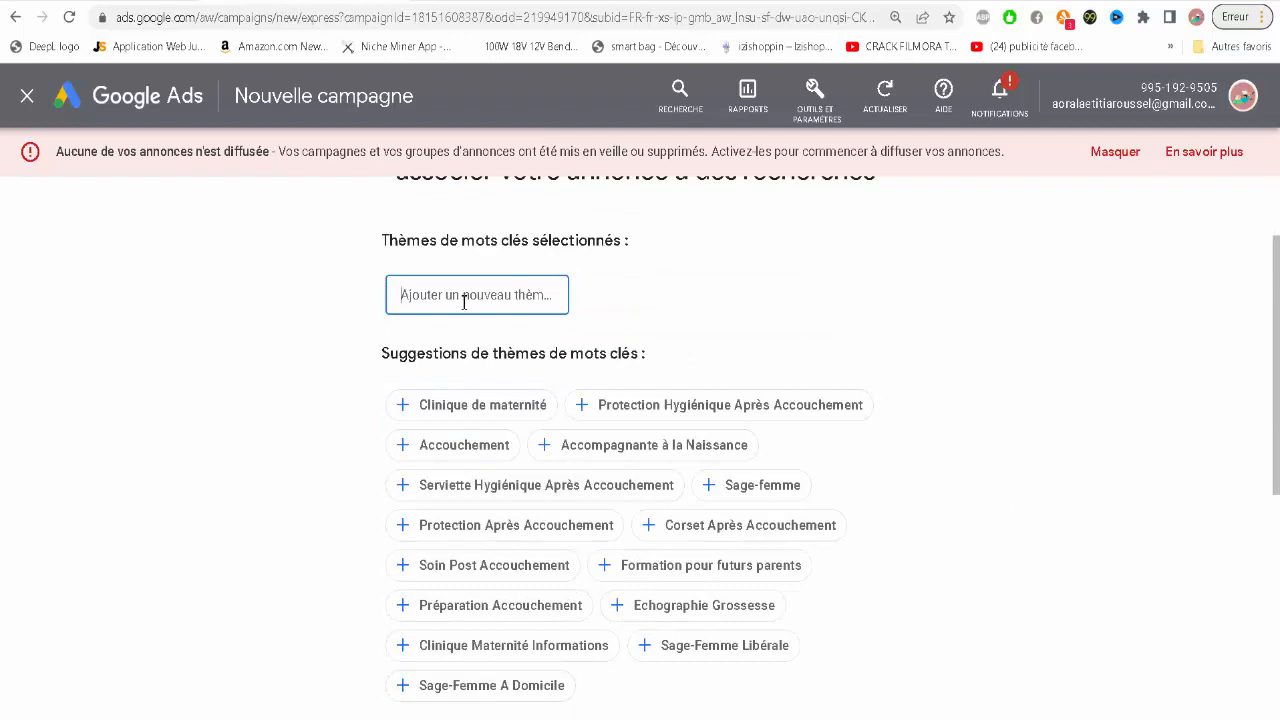
{"action": "type", "text": "plom"}
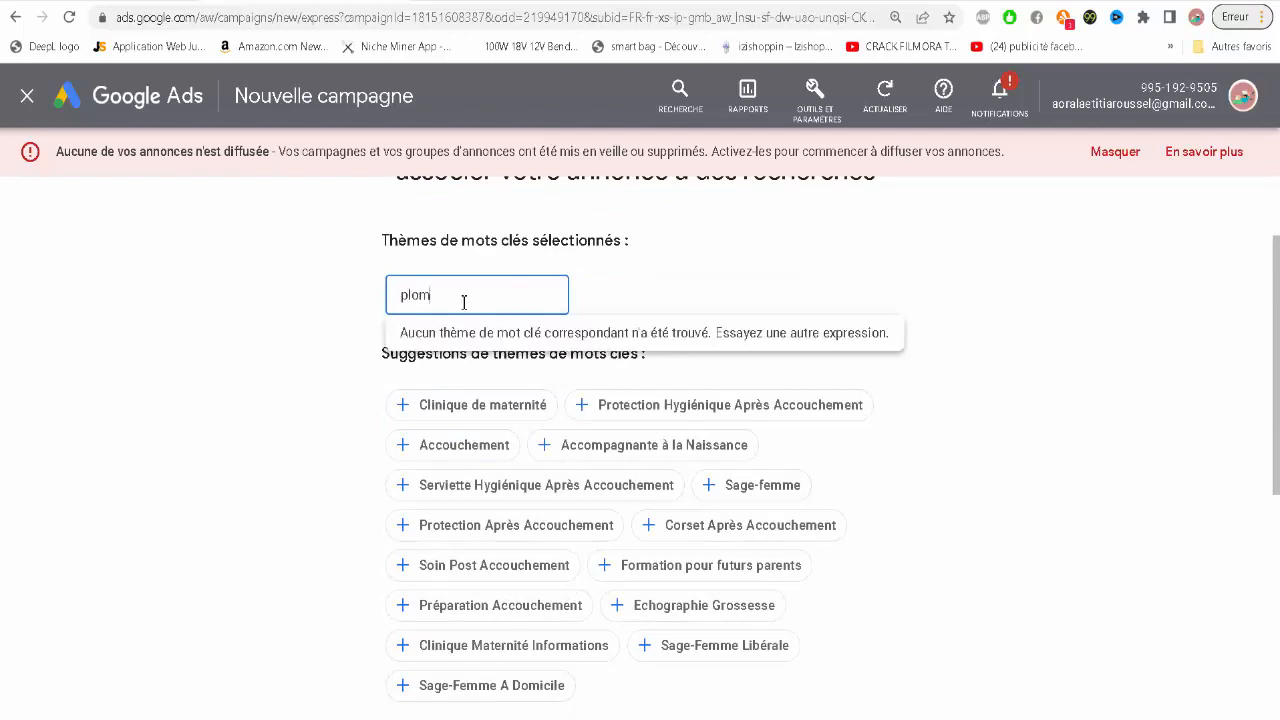
{"action": "type", "text": "bier"}
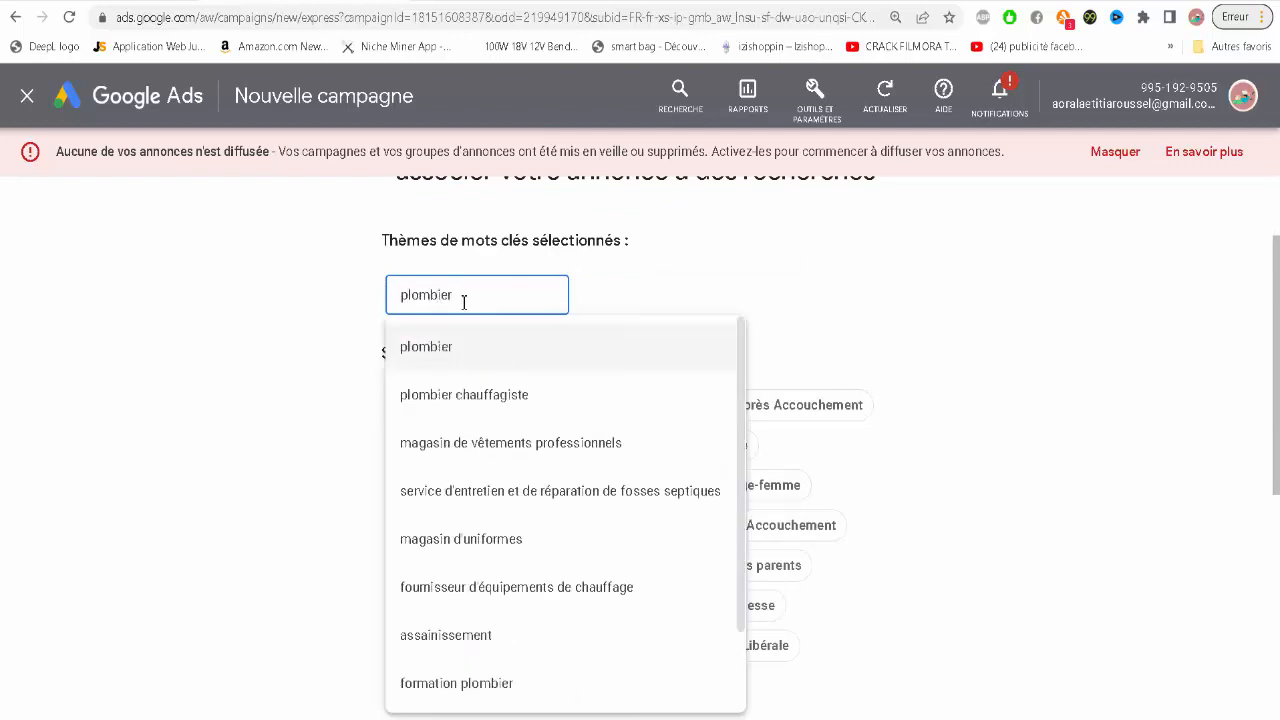
{"action": "left_click", "coordinate": [445, 355]}
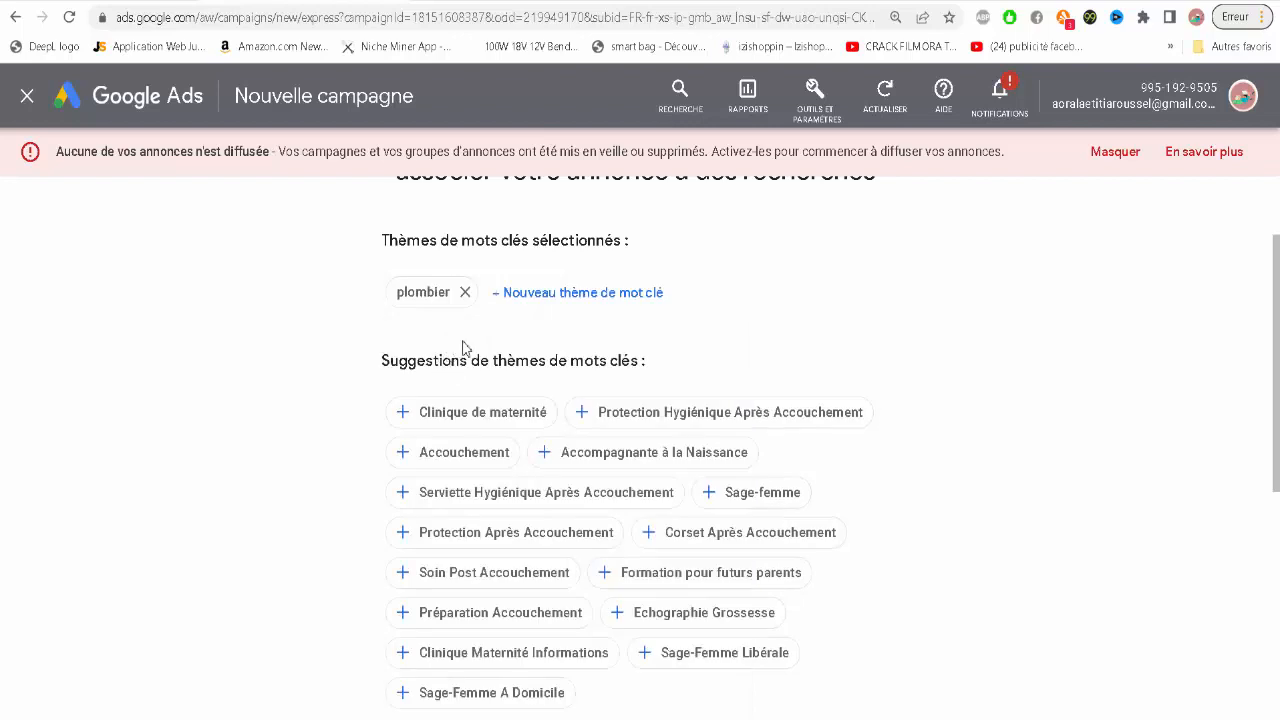
- Search the keyword themes for "plombier" and add "plombier chauffagiste" and "sos plombier"
{"action": "left_click", "coordinate": [542, 299]}
{"action": "type", "text": "plom"}
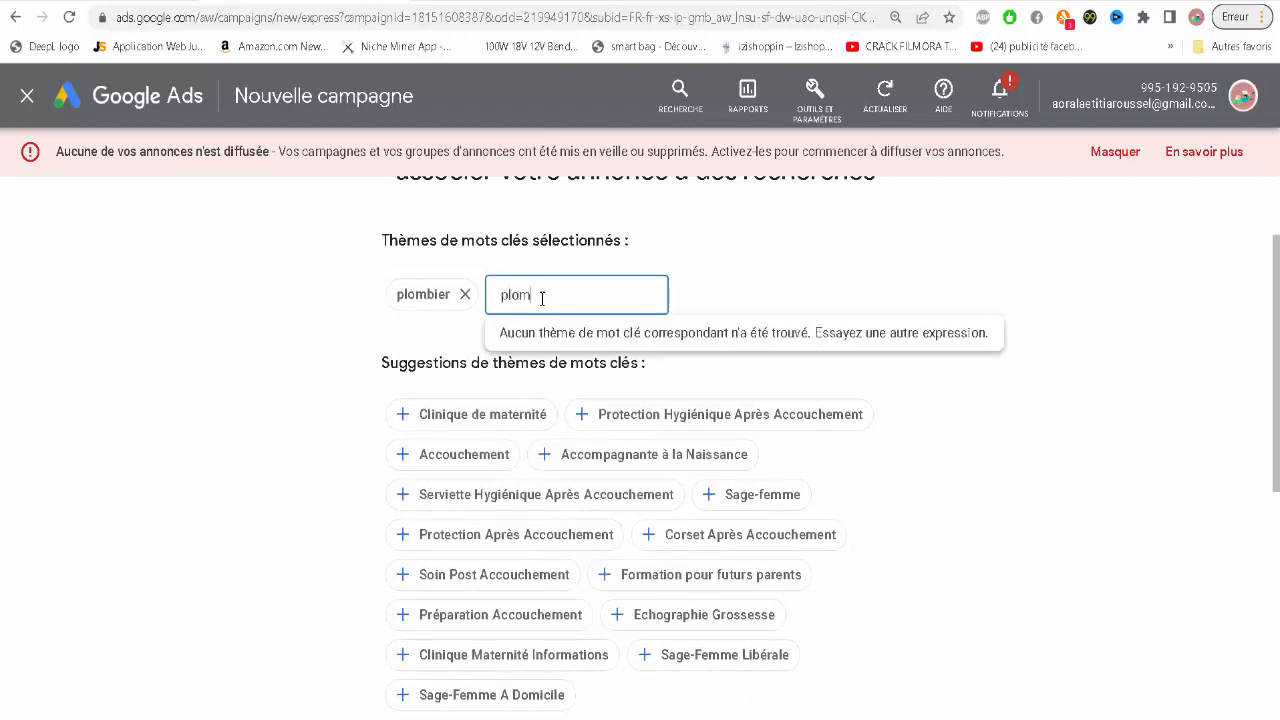
{"action": "type", "text": "bier"}
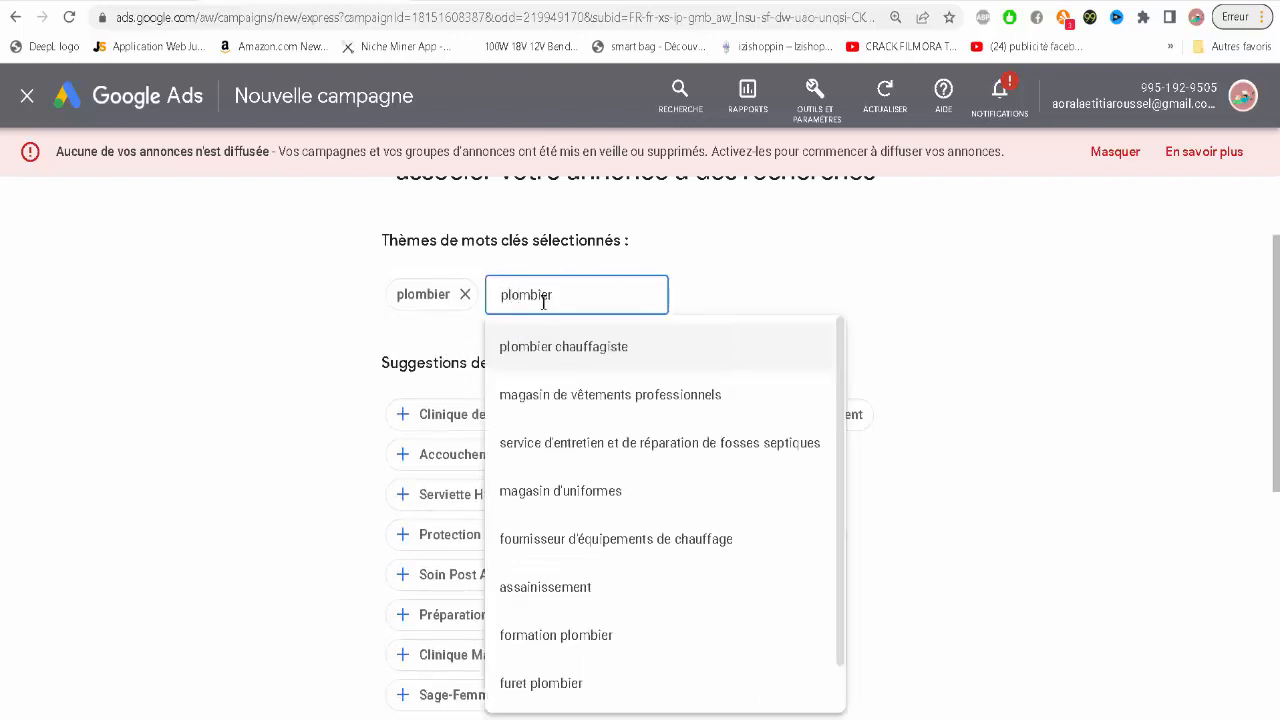
{"action": "left_click", "coordinate": [604, 352]}
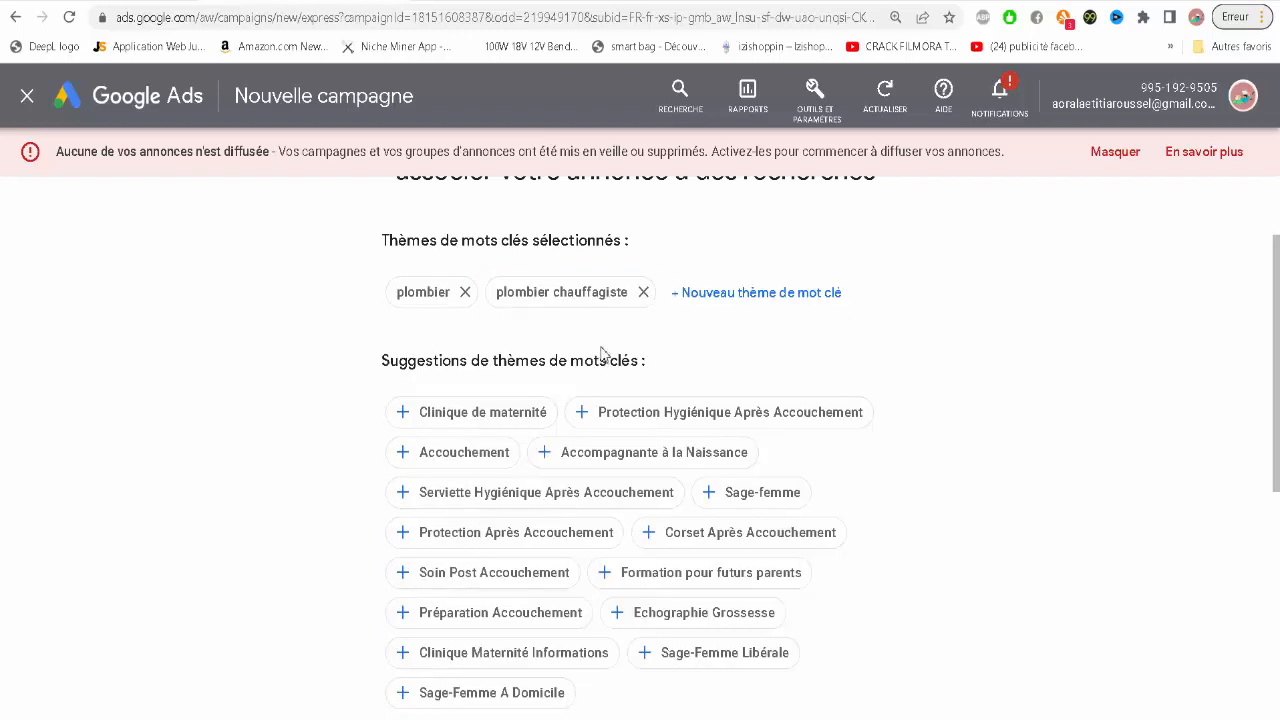
{"action": "left_click", "coordinate": [688, 292]}
{"action": "type", "text": "plom"}
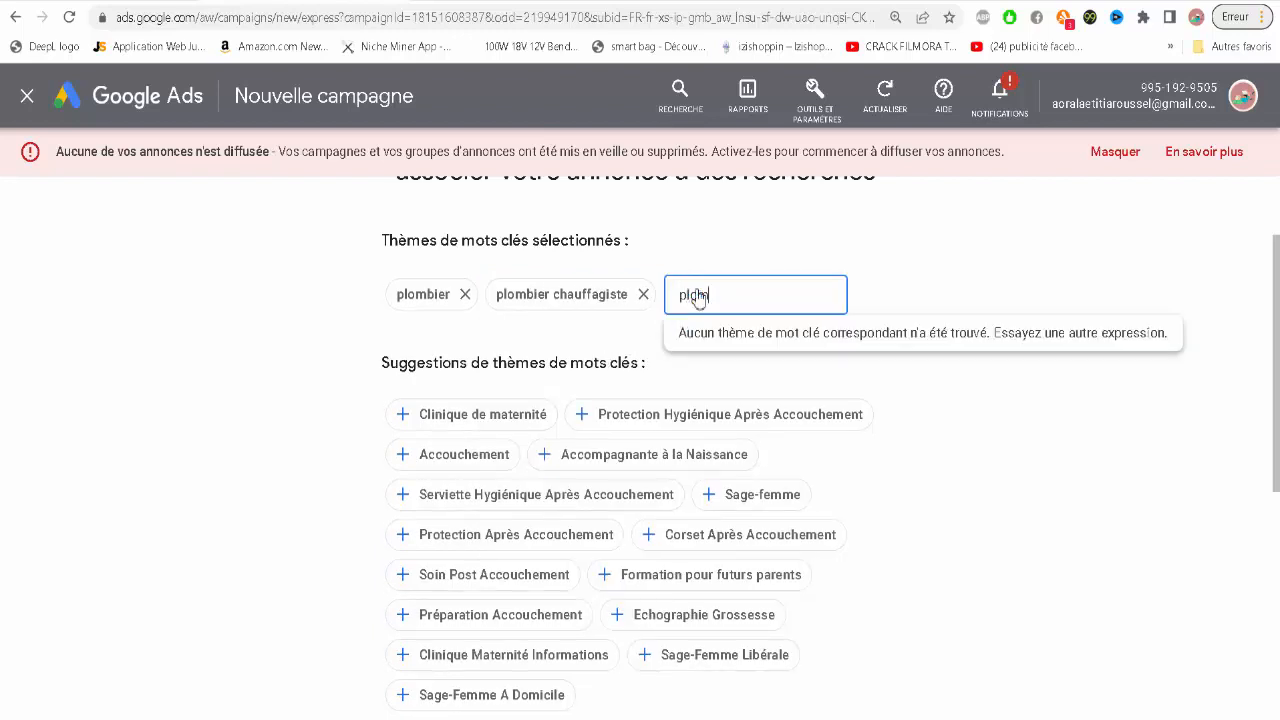
{"action": "type", "text": "bier"}
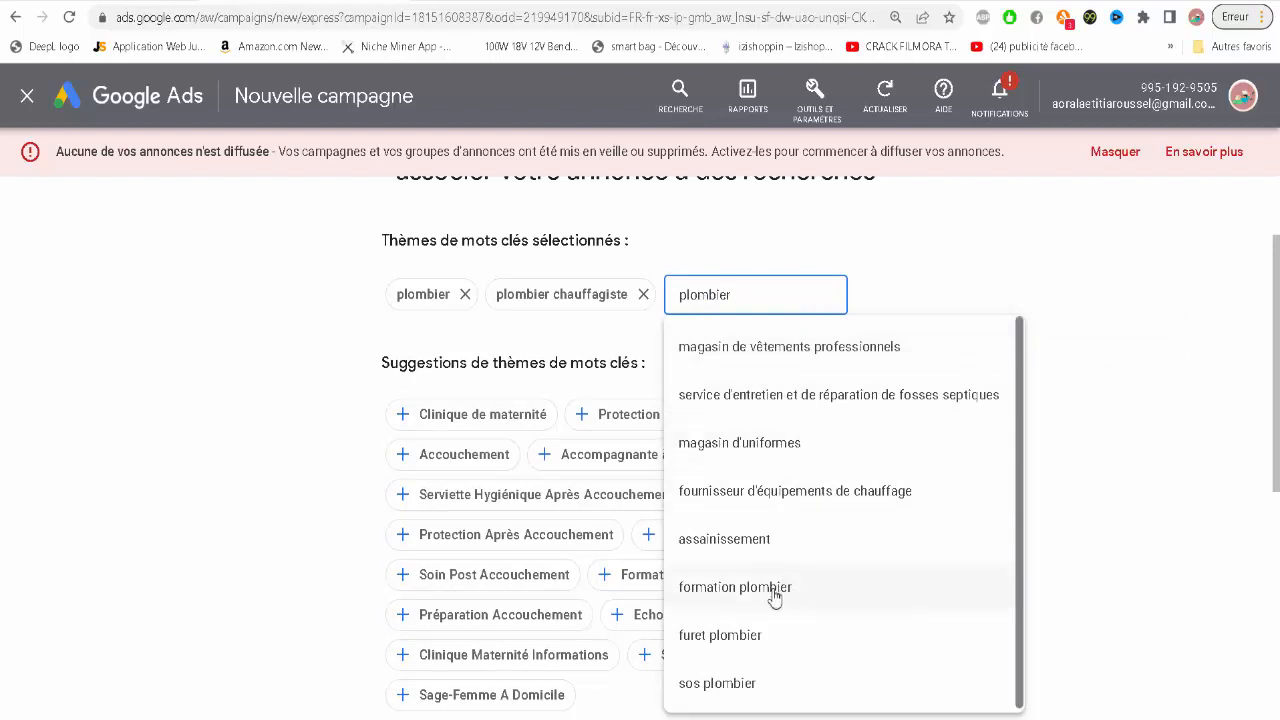
{"action": "left_click", "coordinate": [737, 686]}
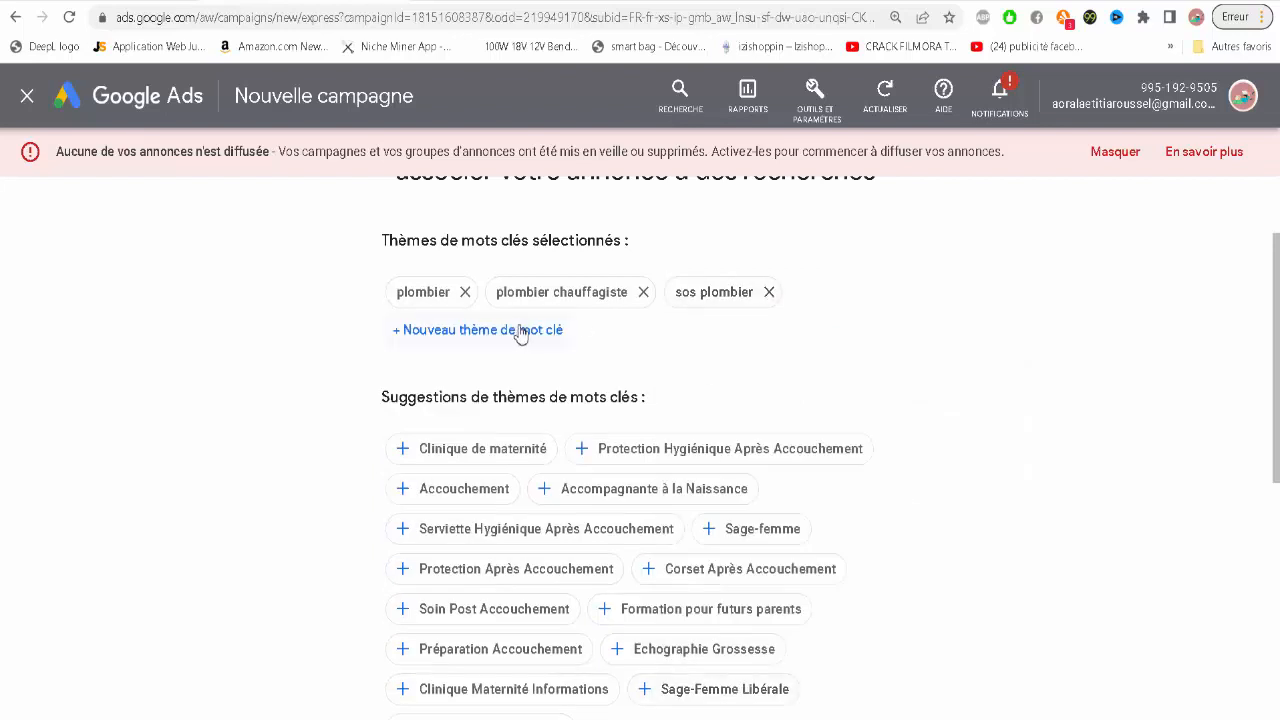
- Add the keyword themes "service d'entretien et de réparation de fosses septiques" and "assainissement" from the matches for "plombier"
{"action": "left_click", "coordinate": [520, 331]}
{"action": "type", "text": "plom"}
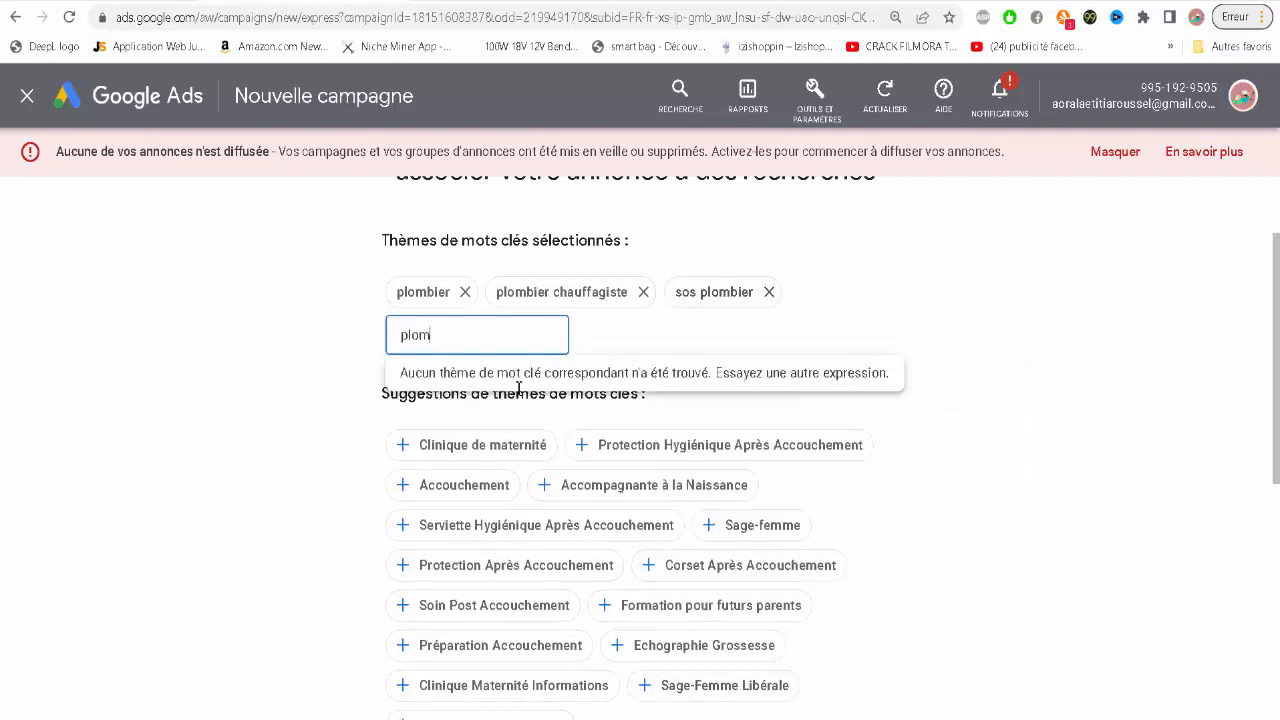
{"action": "type", "text": "bier"}
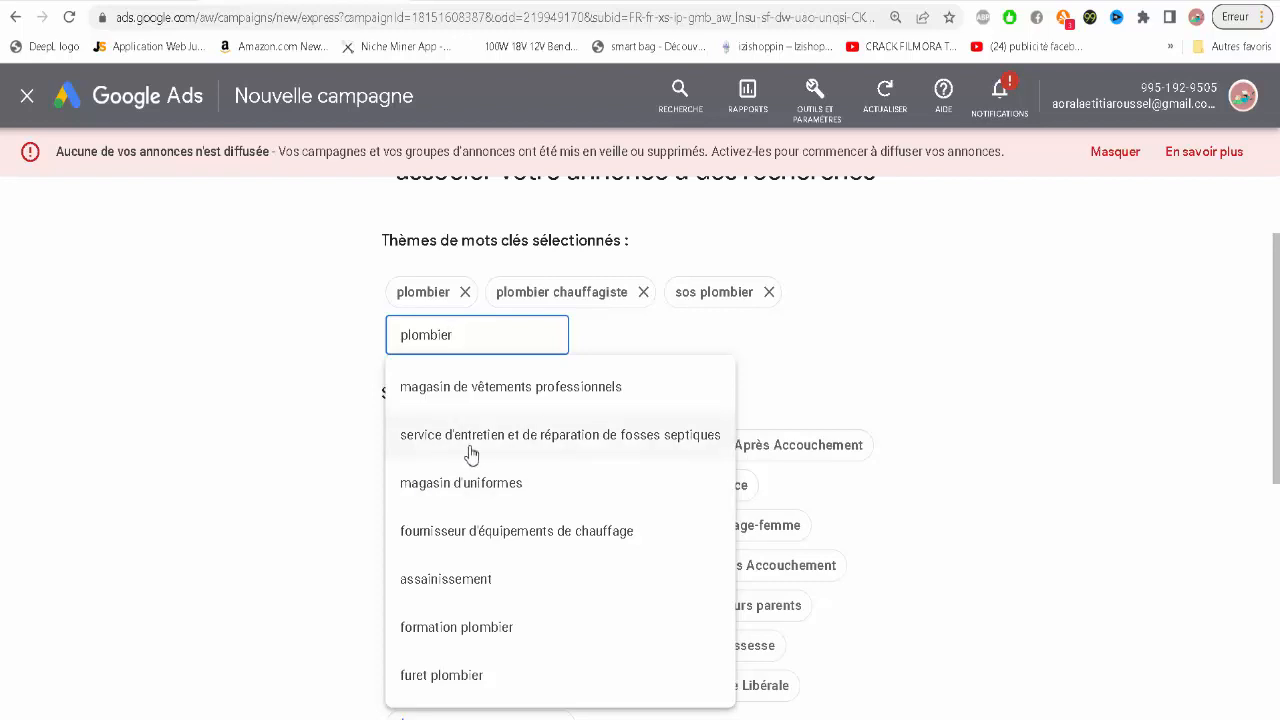
{"action": "left_click", "coordinate": [593, 440]}
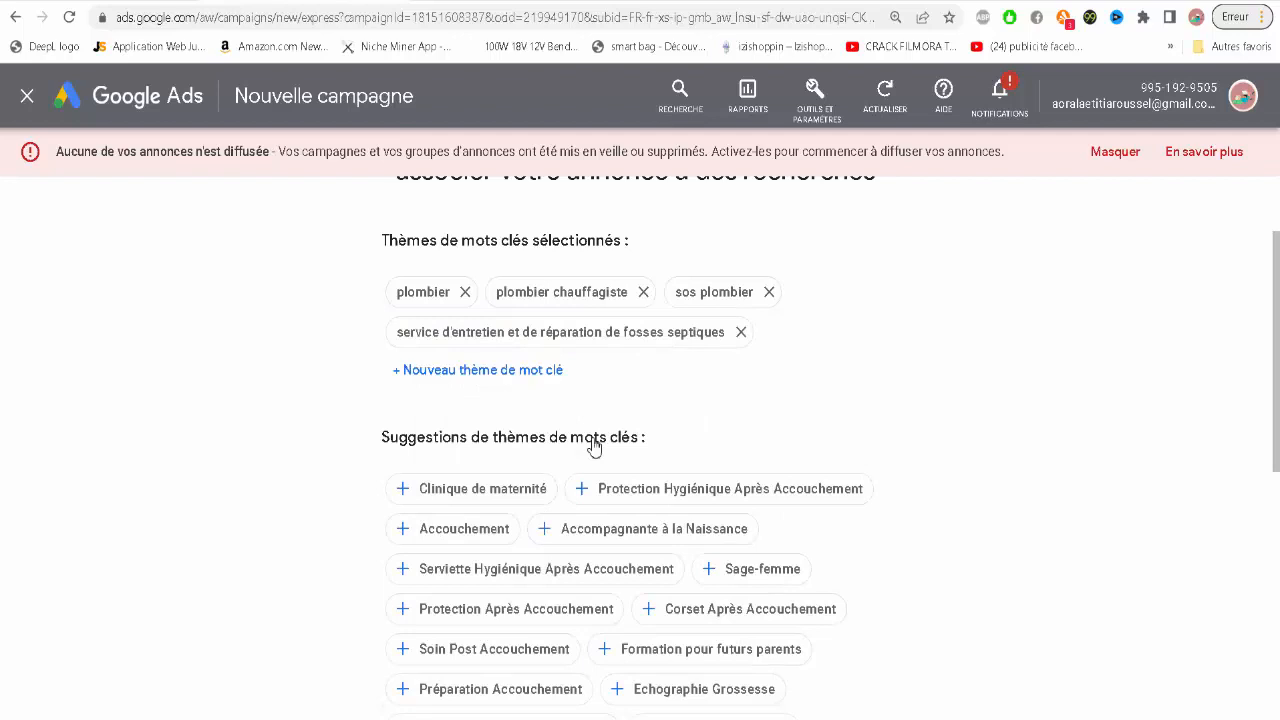
{"action": "left_click", "coordinate": [500, 372]}
{"action": "type", "text": "plo"}
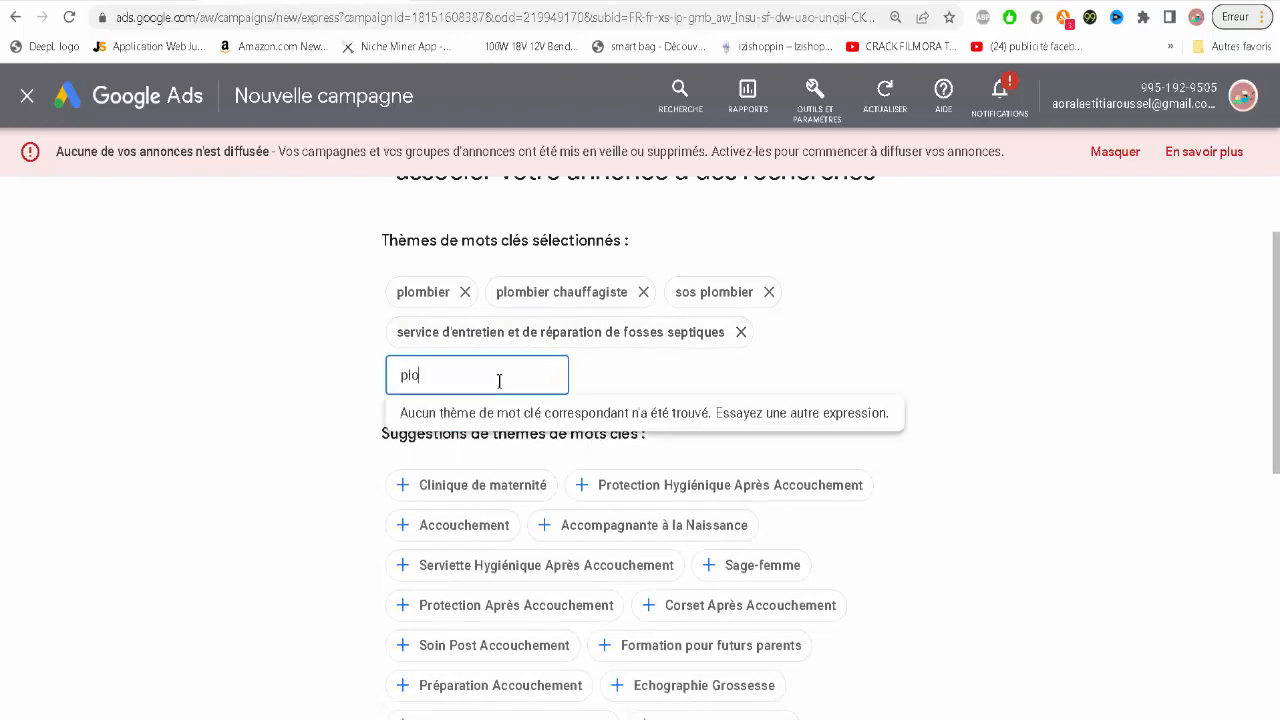
{"action": "type", "text": "mbie"}
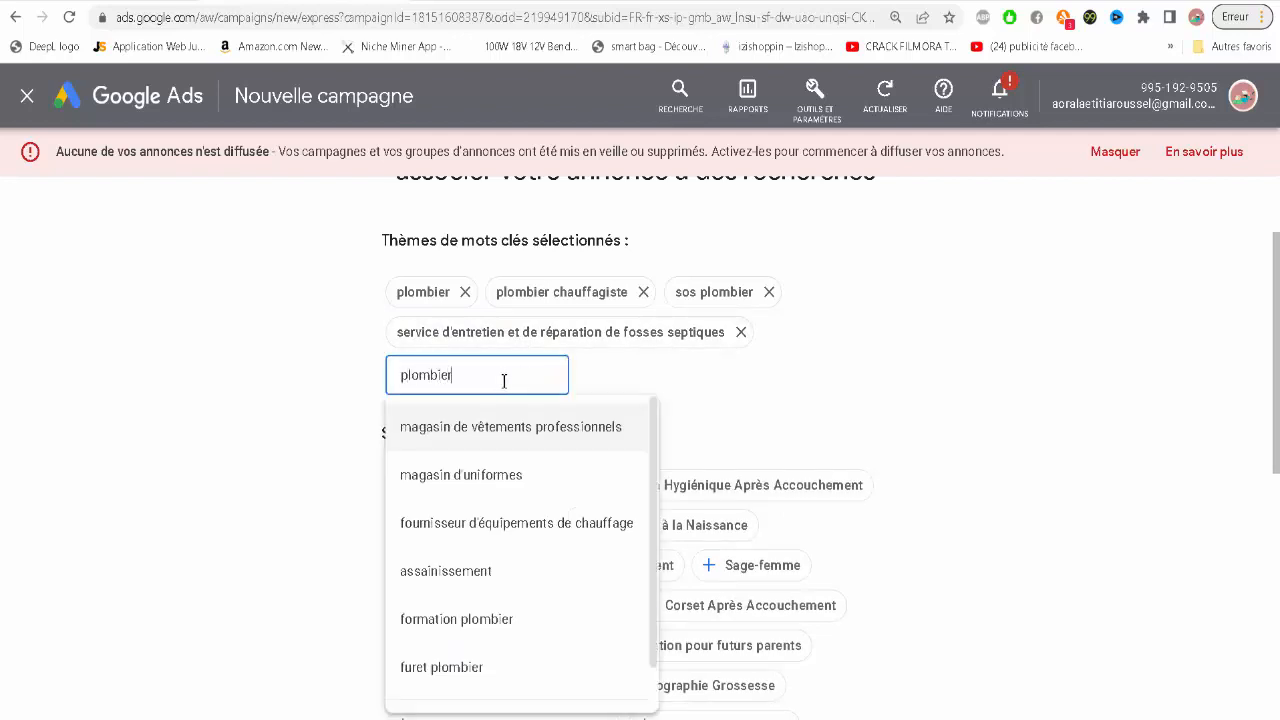
{"action": "type", "text": "r"}
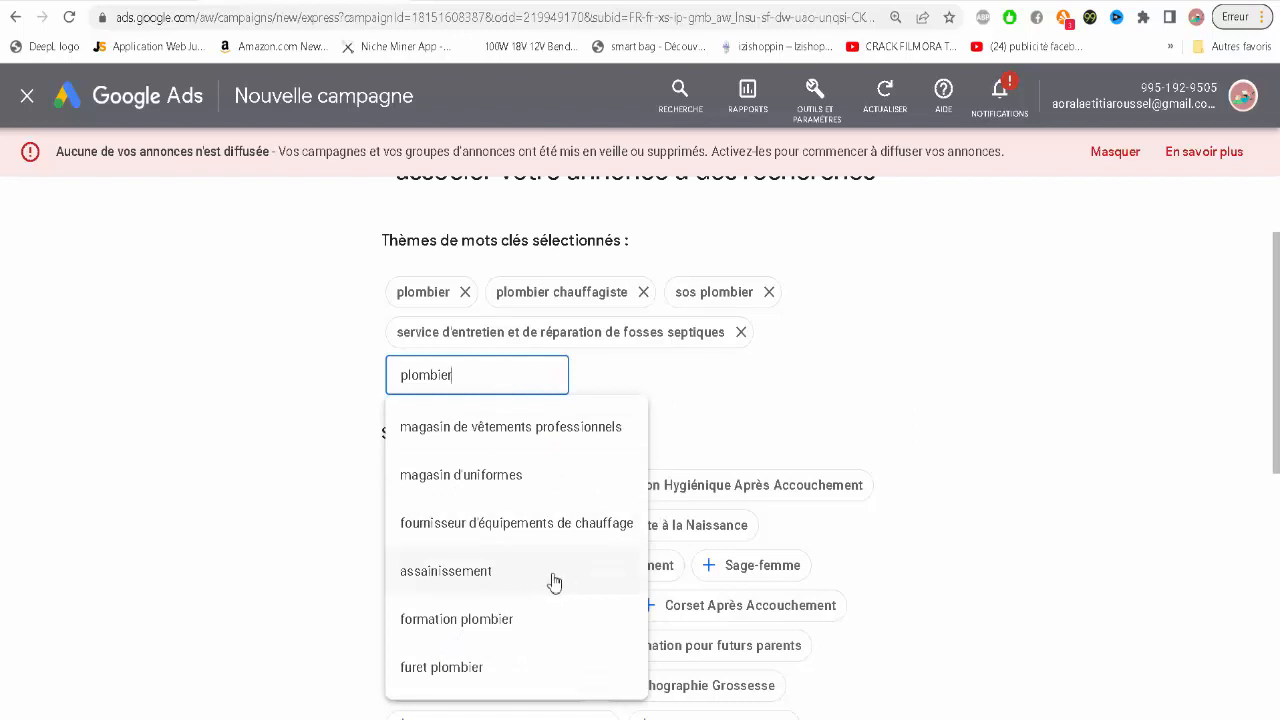
{"action": "left_click", "coordinate": [466, 580]}
- Search the keyword themes for "chauffagiste" and add "service de réparation de chaudières"
{"action": "left_click", "coordinate": [596, 374]}
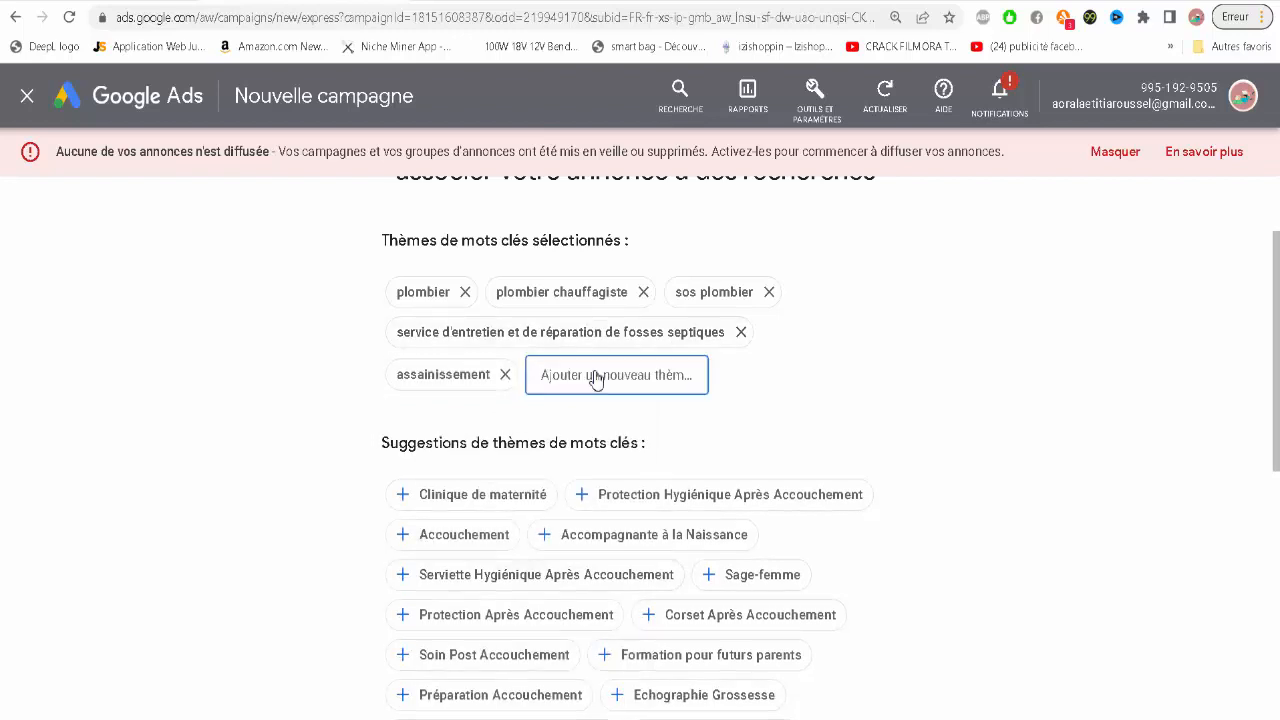
{"action": "type", "text": "chauf"}
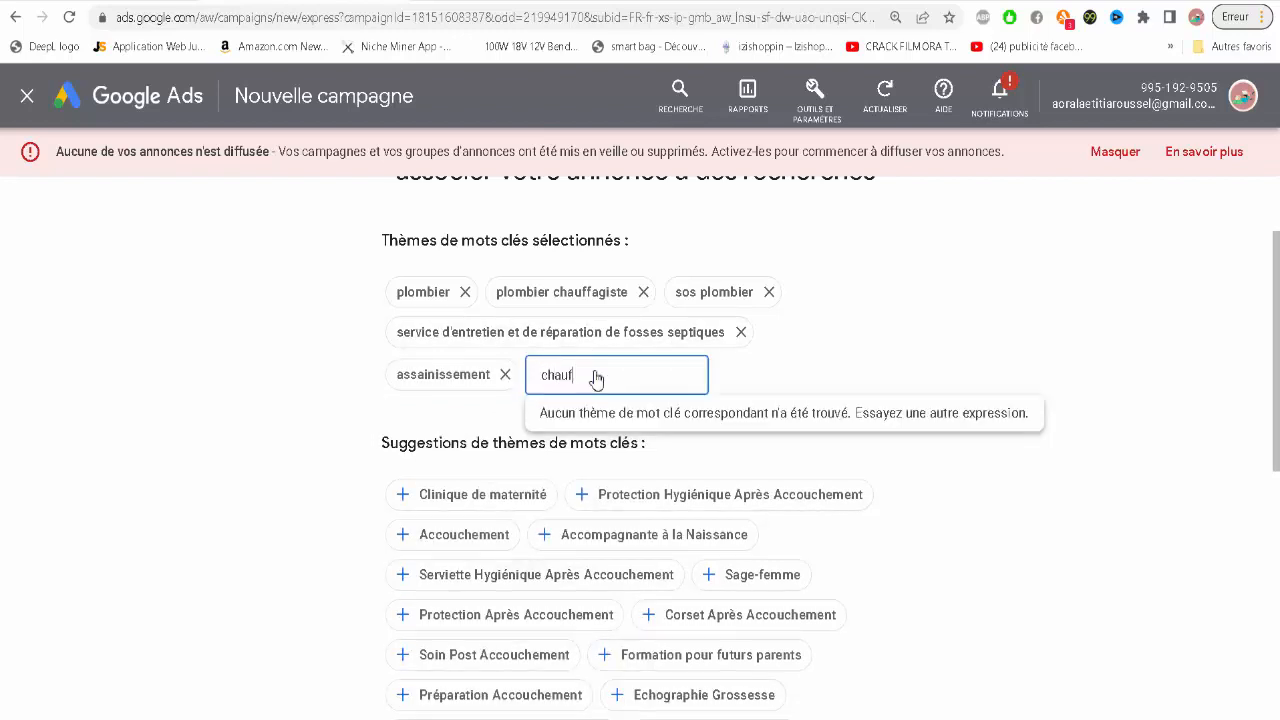
{"action": "type", "text": "fagiste"}
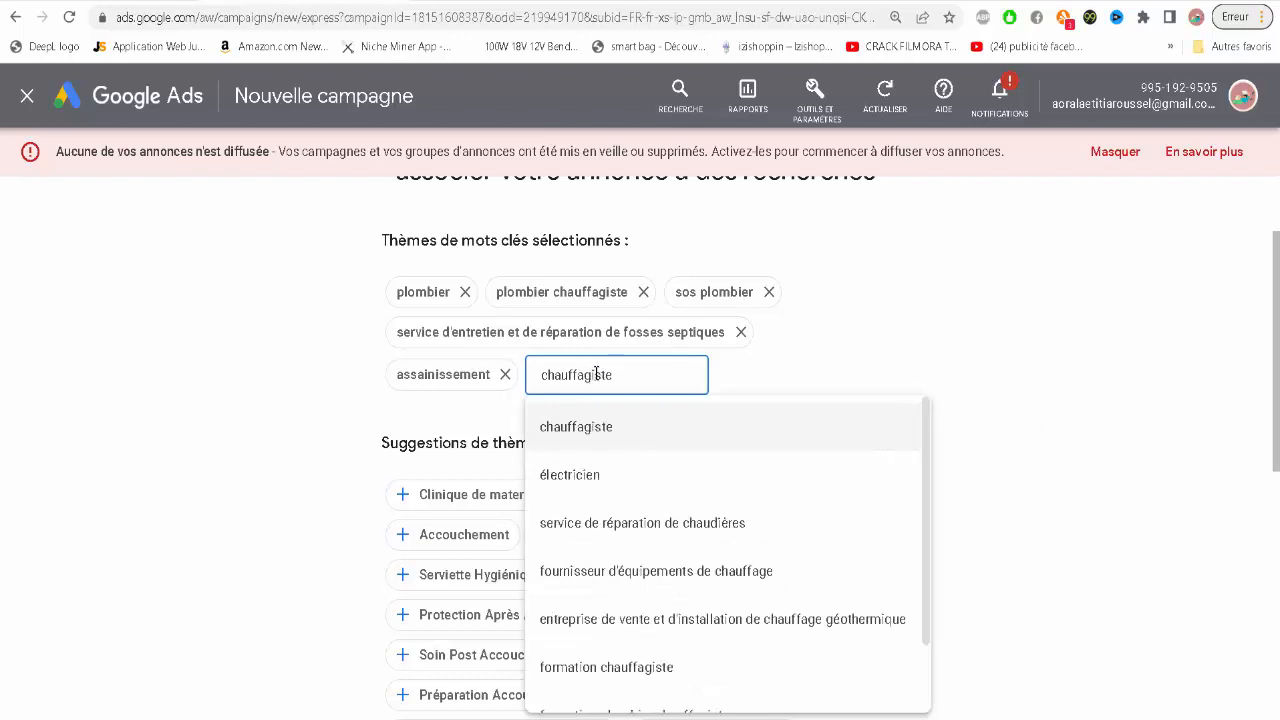
{"action": "left_click", "coordinate": [705, 525]}
- Add "chauffagiste" as a keyword theme and continue to the ad's geographic targeting
{"action": "left_click", "coordinate": [458, 413]}
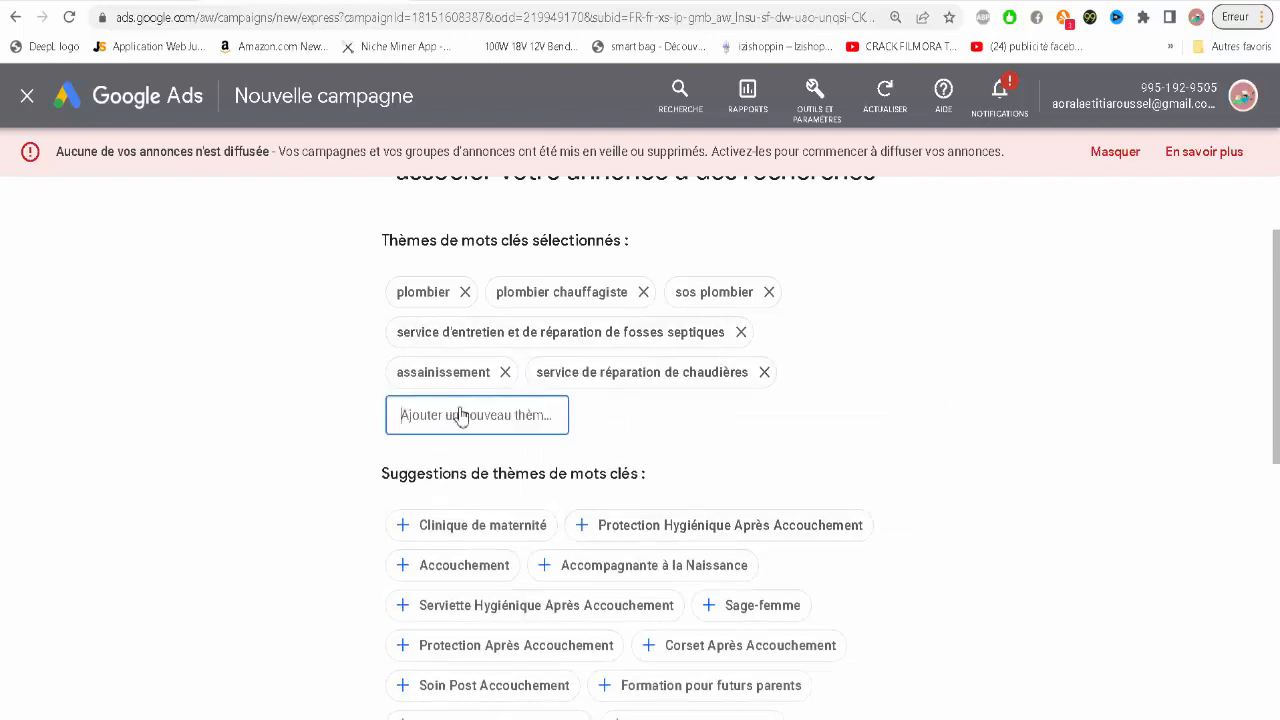
{"action": "type", "text": "chauff"}
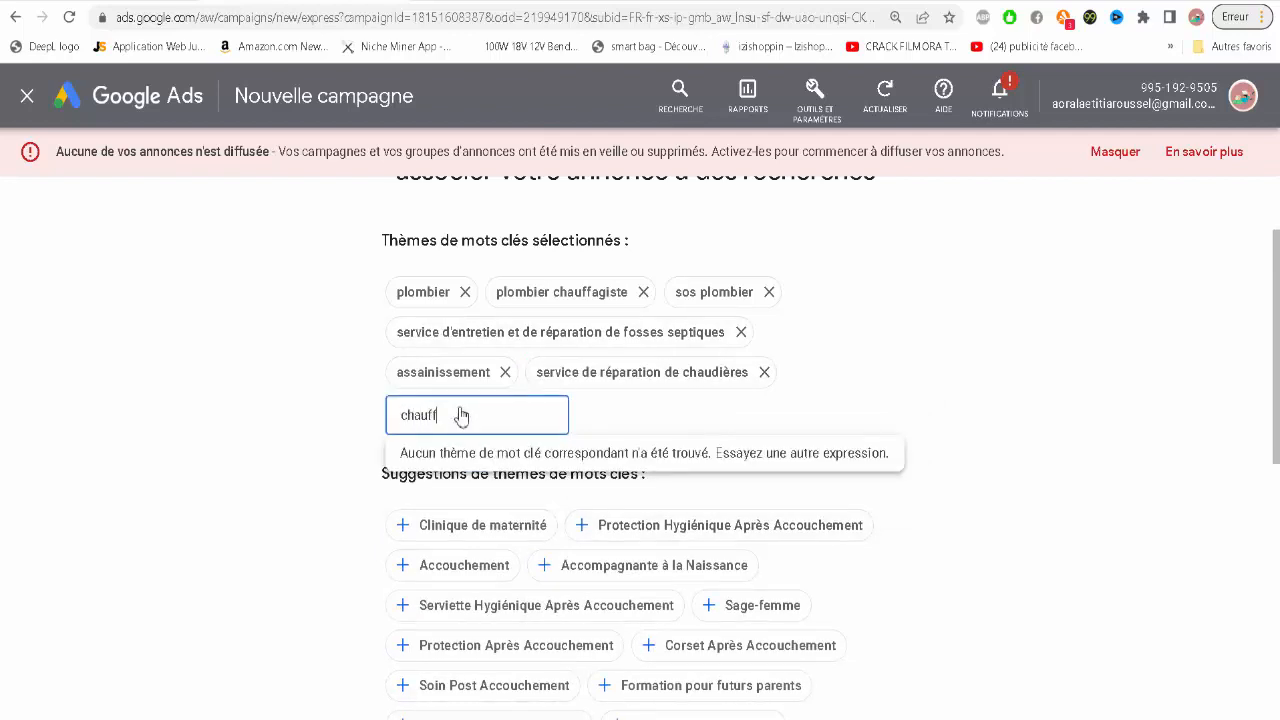
{"action": "type", "text": "agiste"}
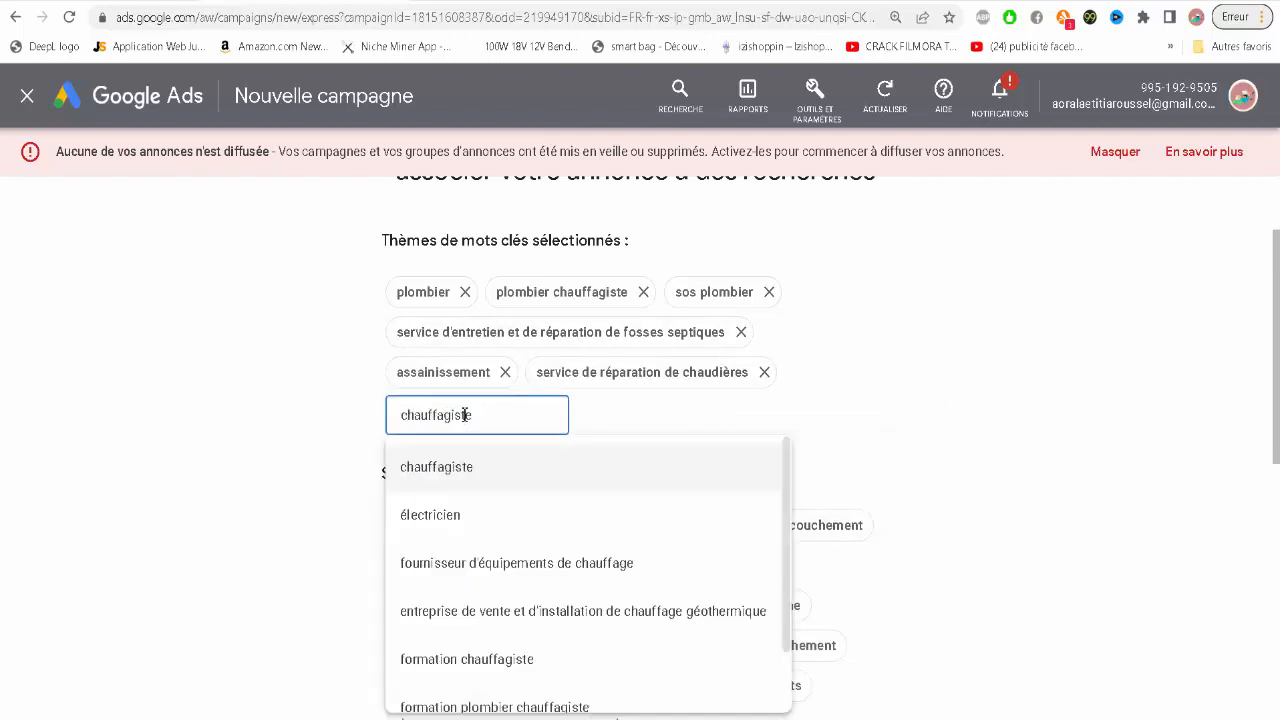
{"action": "scroll", "coordinate": [614, 486], "scroll_direction": "down", "scroll_amount": 1}
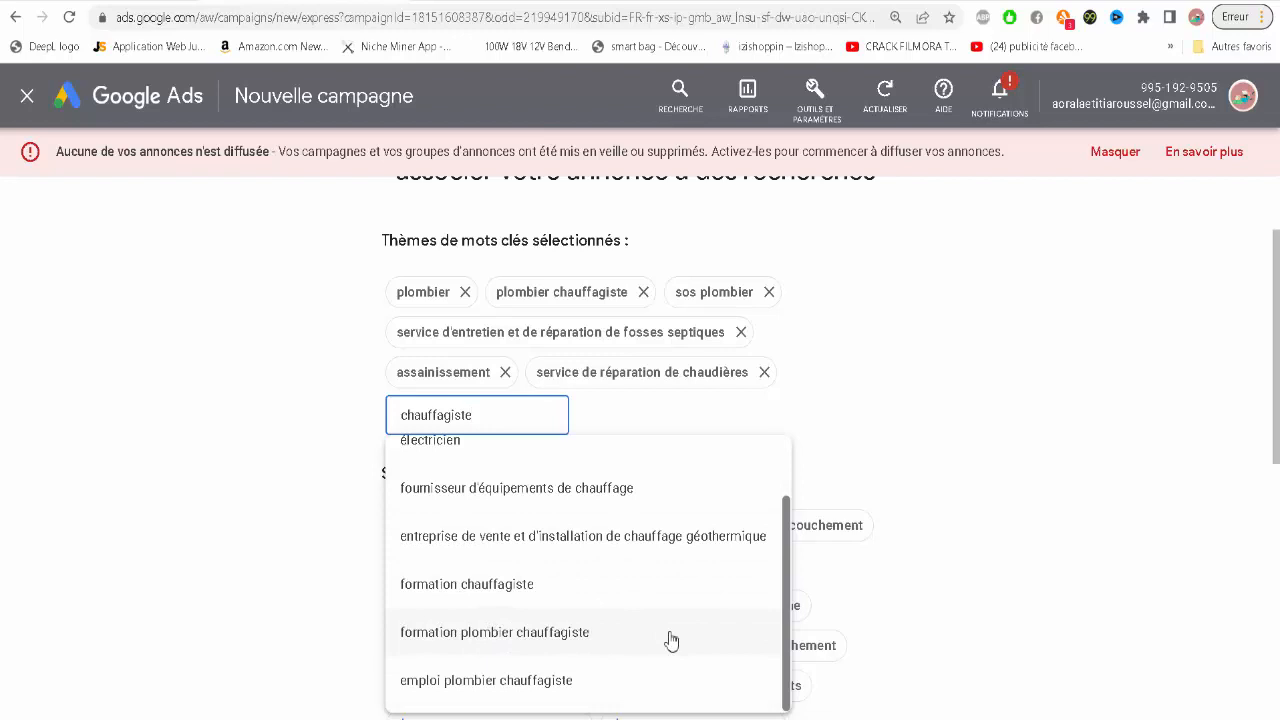
{"action": "scroll", "coordinate": [671, 640], "scroll_direction": "up", "scroll_amount": 2}
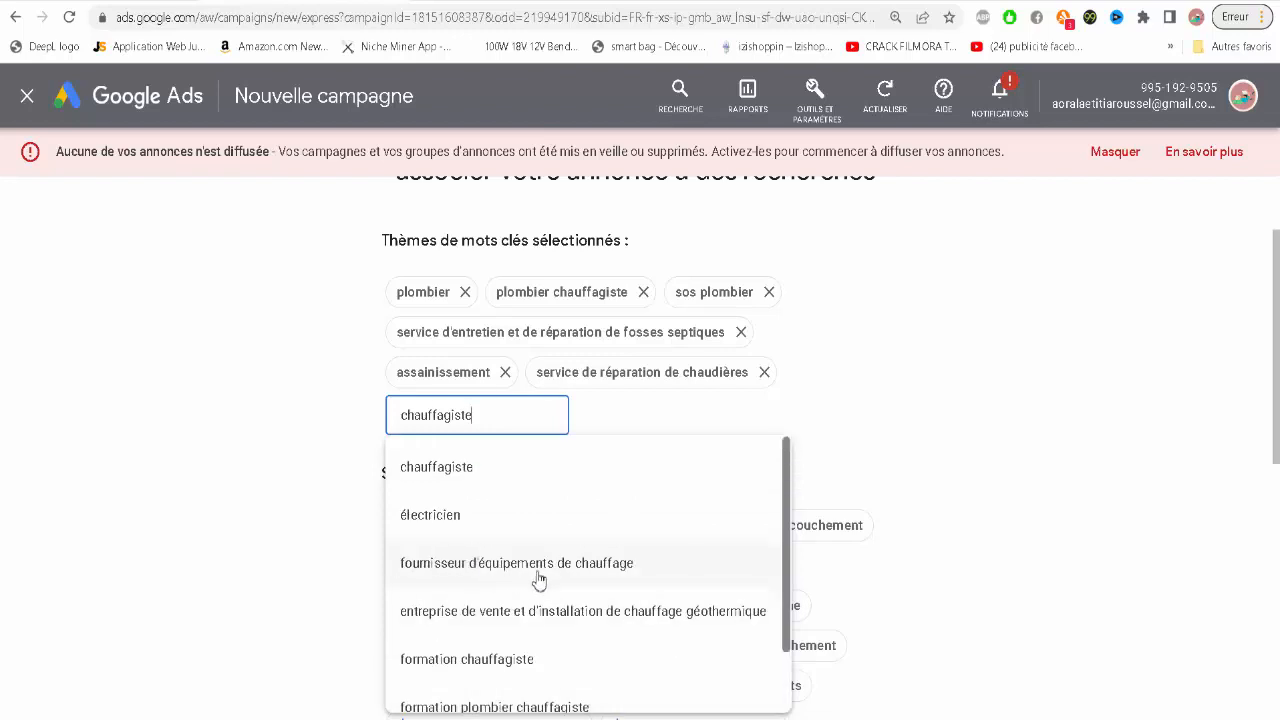
{"action": "left_click", "coordinate": [467, 468]}
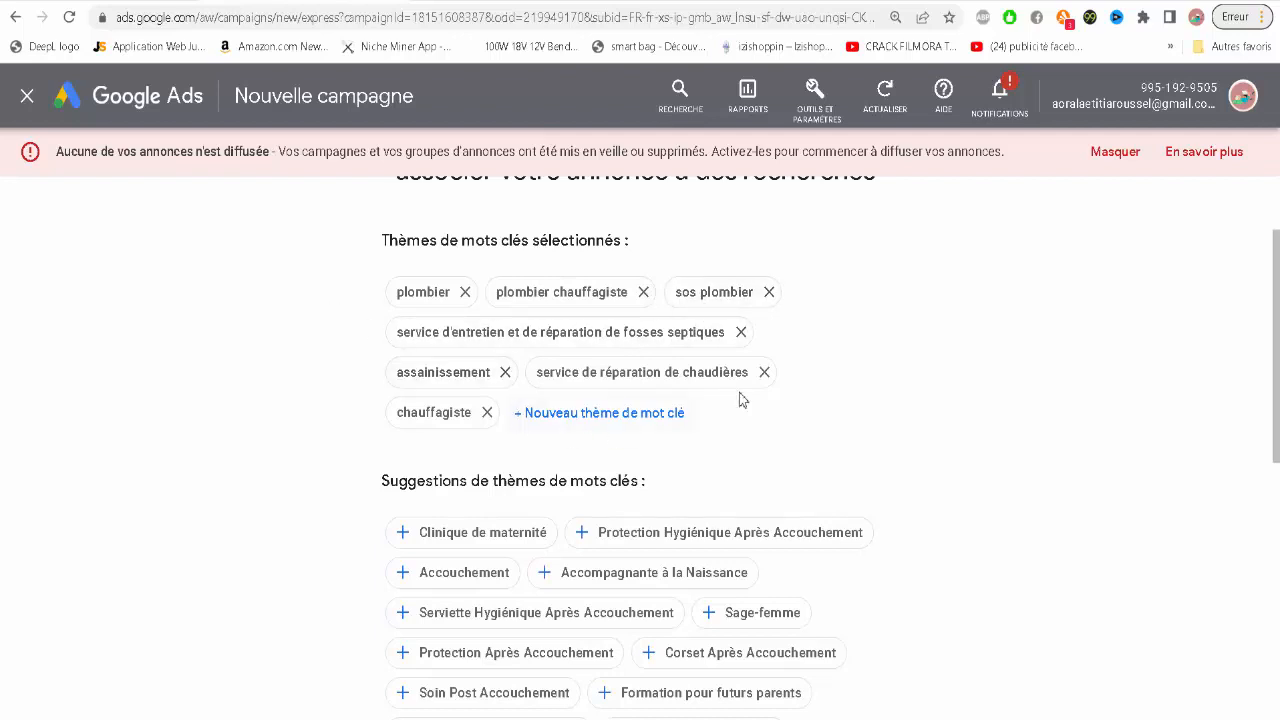
{"action": "scroll", "coordinate": [986, 471], "scroll_direction": "down", "scroll_amount": 6}
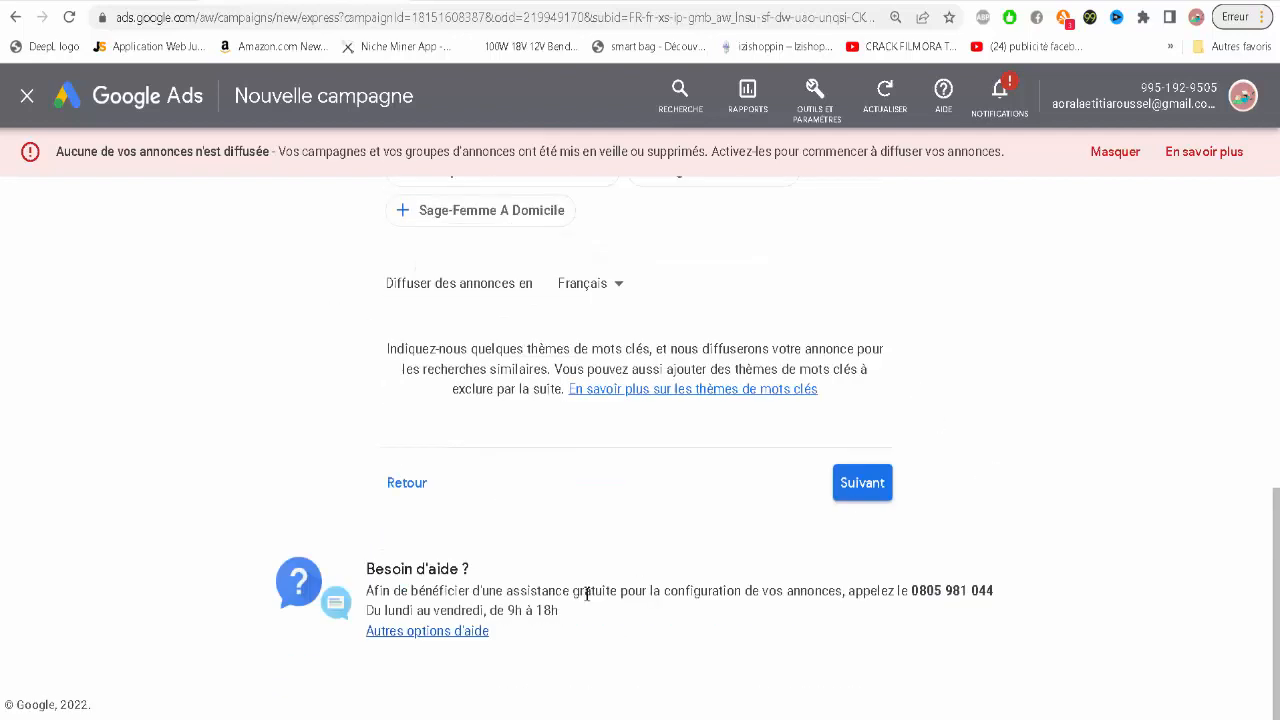
{"action": "left_click", "coordinate": [855, 488]}
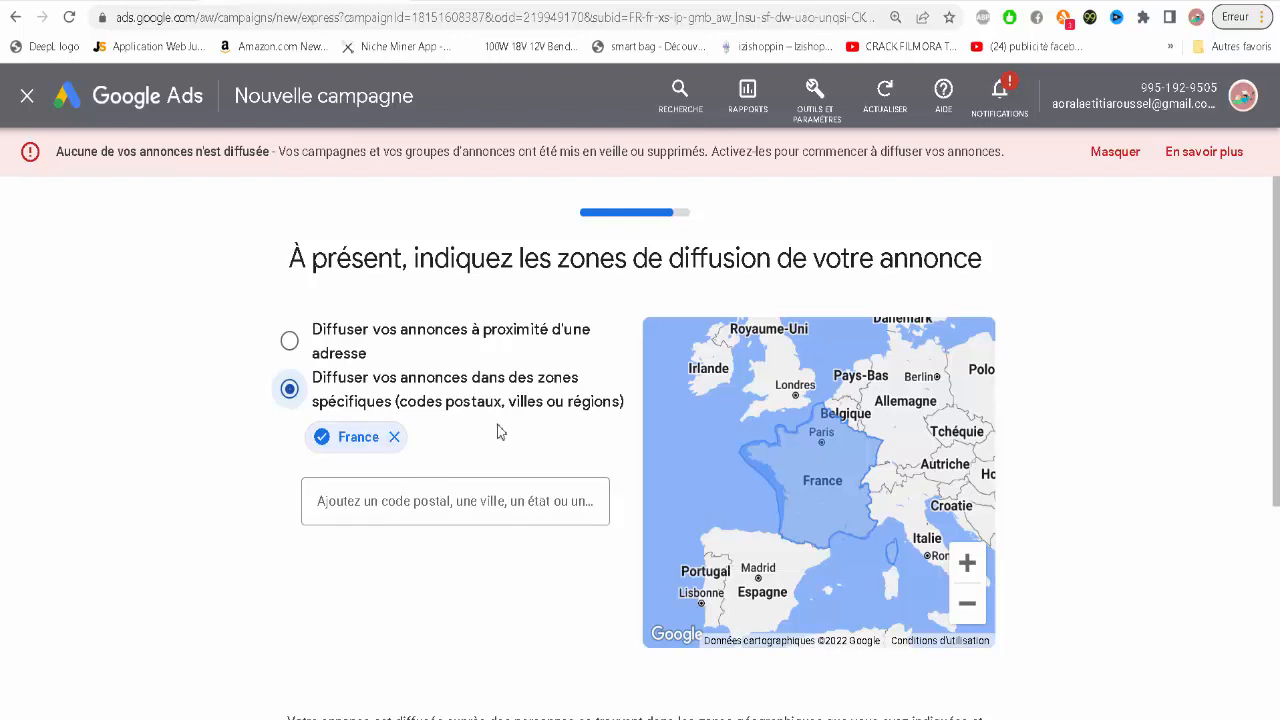
- Target the ads around the business address instead of specific areas, with a 50 km radius
{"action": "left_click", "coordinate": [392, 449]}
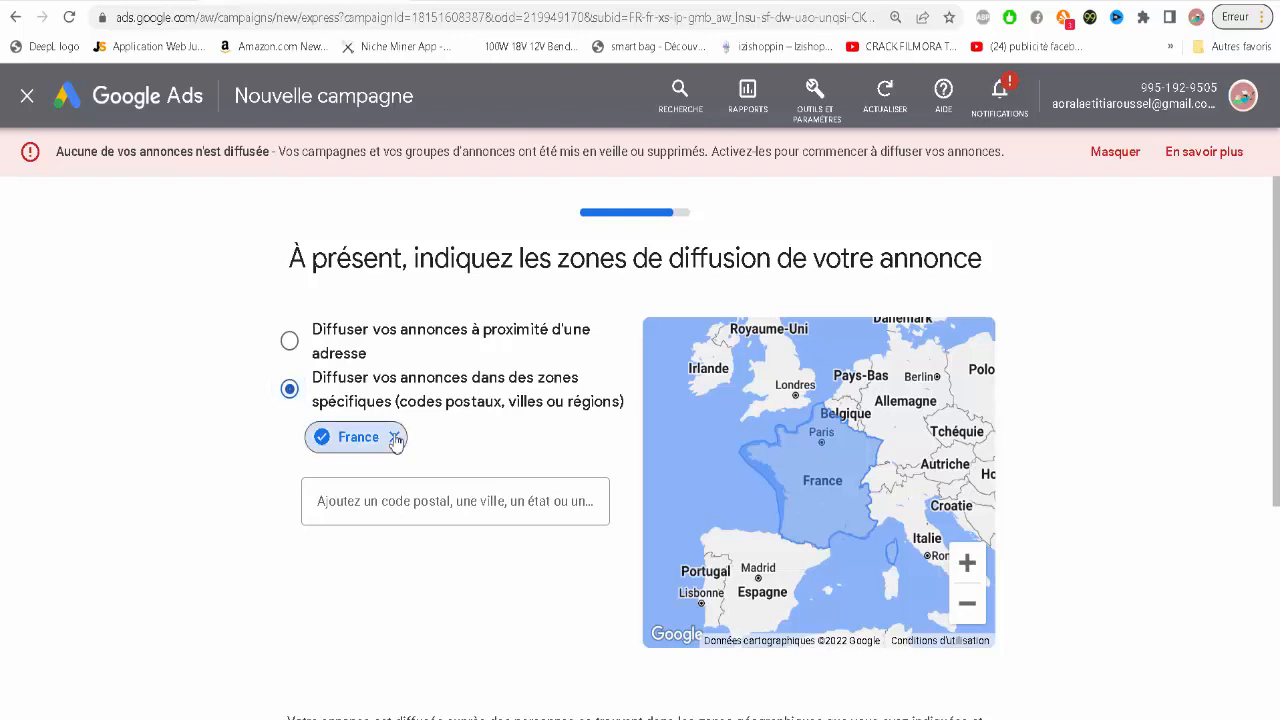
{"action": "left_click", "coordinate": [288, 341]}
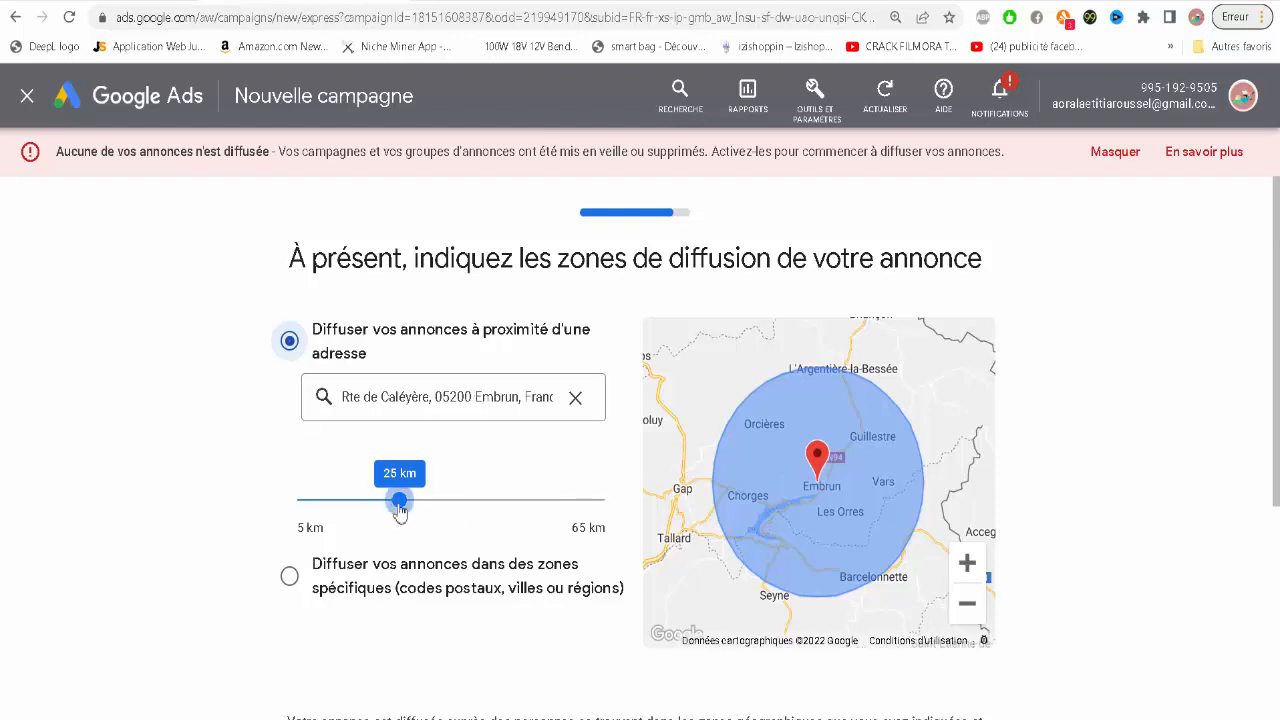
{"action": "left_click_drag", "start_coordinate": [400, 500], "coordinate": [528, 520]}
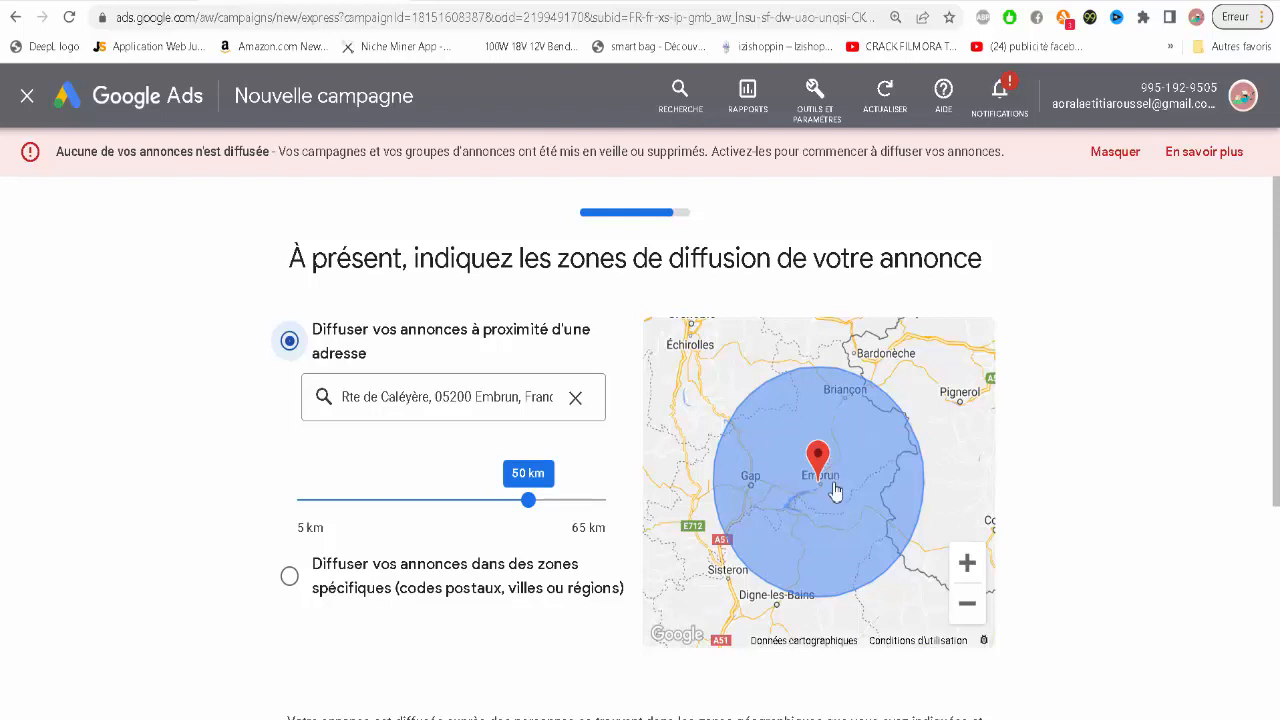
{"action": "mouse_move", "coordinate": [836, 492]}
{"action": "left_mouse_down"}
{"action": "mouse_move", "coordinate": [838, 466]}
{"action": "mouse_move", "coordinate": [825, 476]}
{"action": "left_mouse_up"}
{"action": "scroll", "coordinate": [1160, 490], "scroll_direction": "down", "scroll_amount": 4}
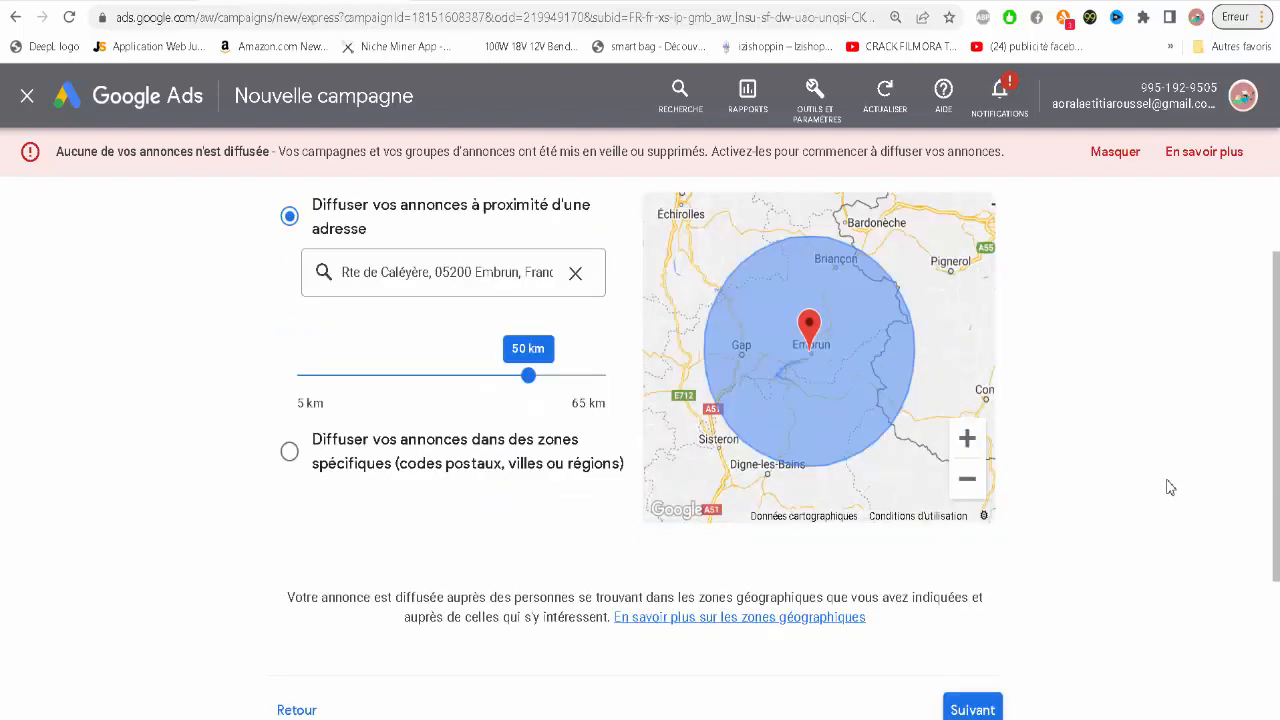
- Continue from the geographic targeting to the budget settings and review the suggested average daily budgets
{"action": "left_click", "coordinate": [971, 483]}
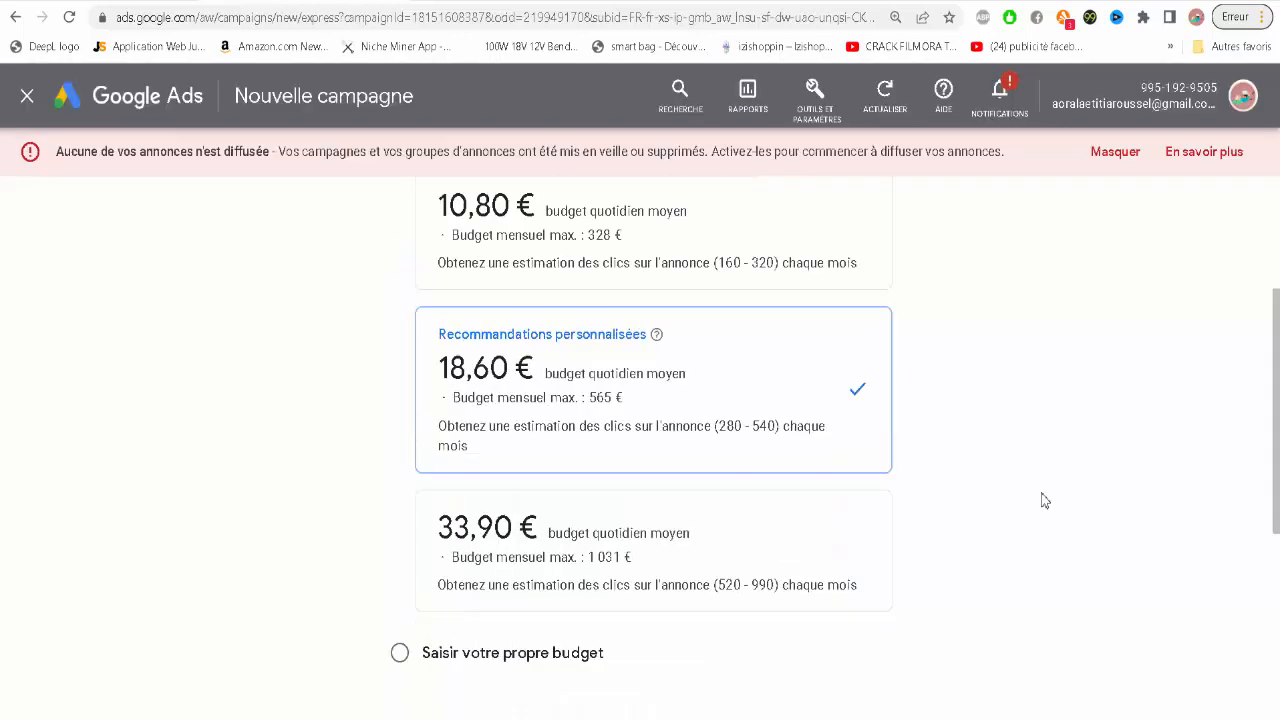
{"action": "scroll", "coordinate": [1045, 500], "scroll_direction": "up", "scroll_amount": 2}
{"action": "scroll", "coordinate": [1045, 500], "scroll_direction": "down", "scroll_amount": 5}
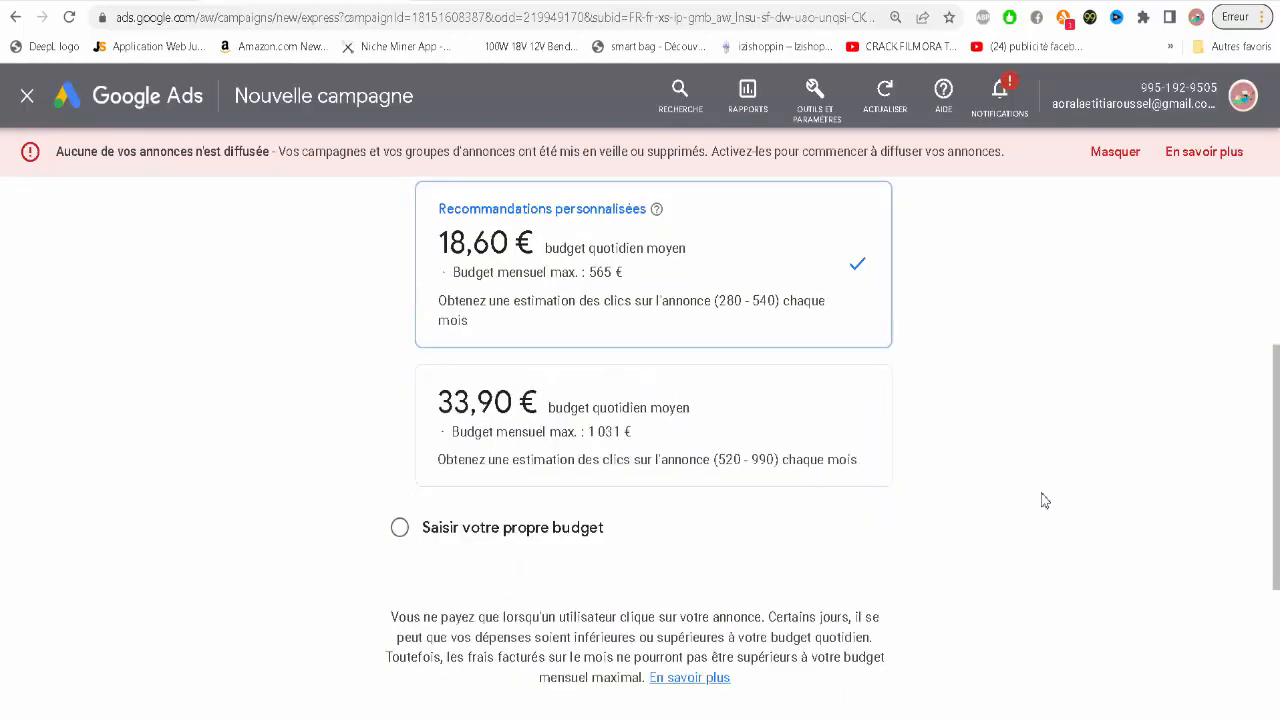
{"action": "scroll", "coordinate": [1045, 500], "scroll_direction": "up", "scroll_amount": 3}
{"action": "scroll", "coordinate": [1045, 500], "scroll_direction": "up", "scroll_amount": 3}
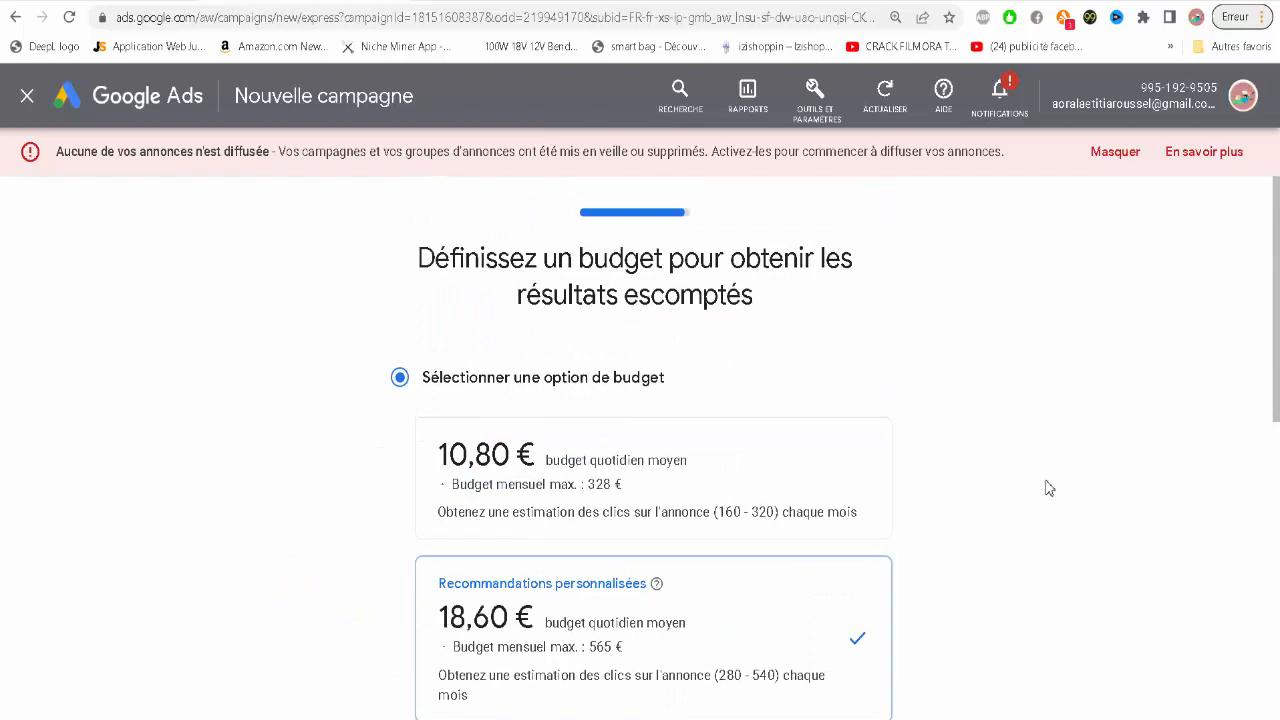
{"action": "scroll", "coordinate": [1040, 490], "scroll_direction": "down", "scroll_amount": 3}
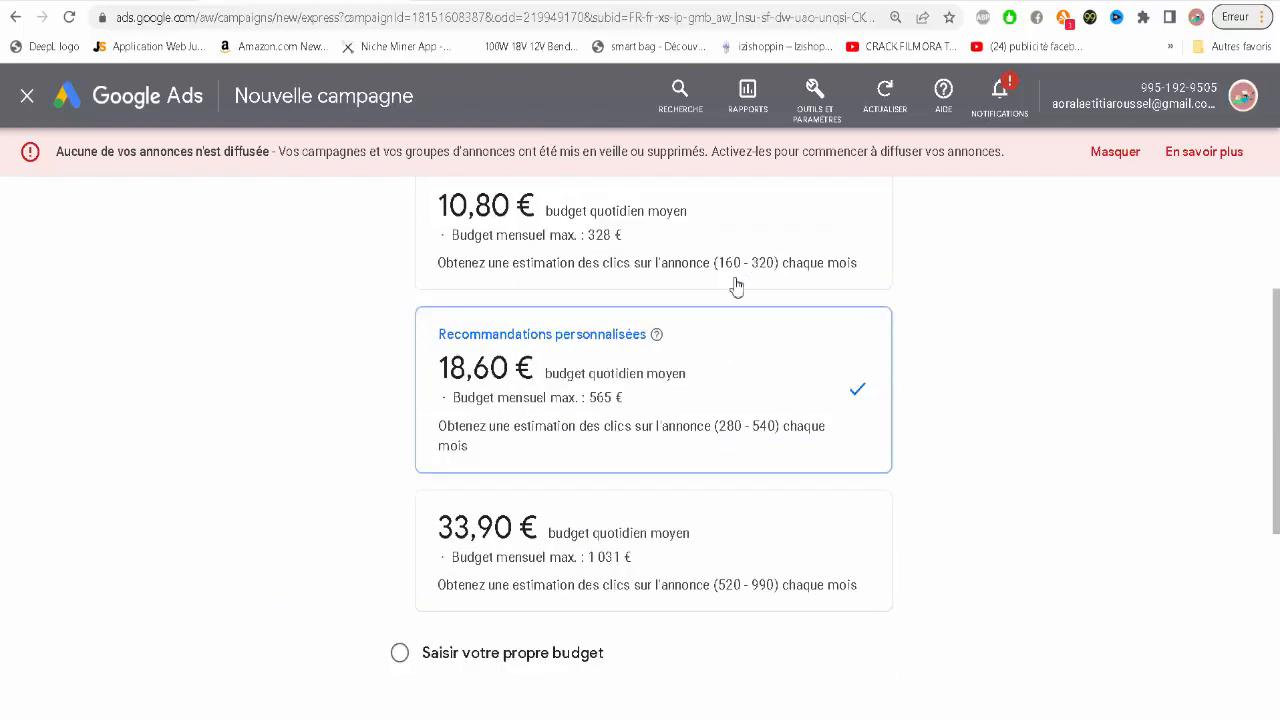
{"action": "scroll", "coordinate": [998, 490], "scroll_direction": "down", "scroll_amount": 4}
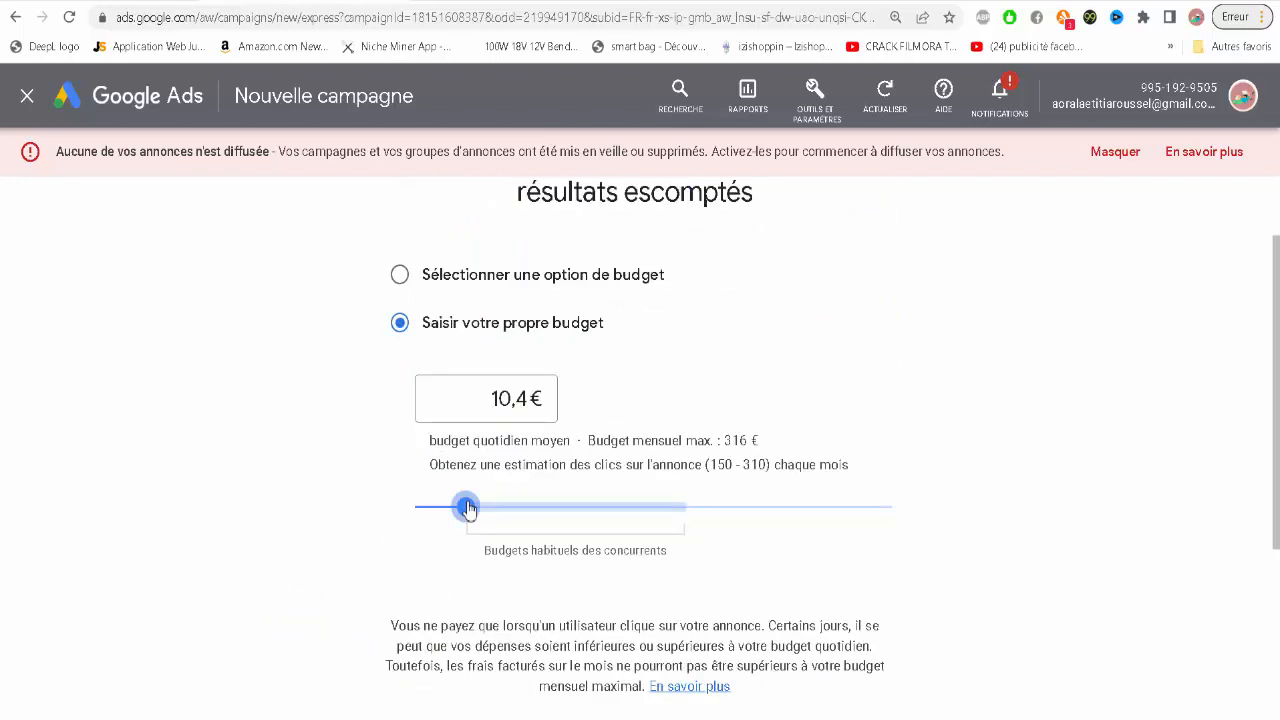
- Use a custom average daily budget of 1,4 € instead of a suggested option and continue to the campaign review
{"action": "scroll", "coordinate": [711, 548], "scroll_direction": "down", "scroll_amount": 3}
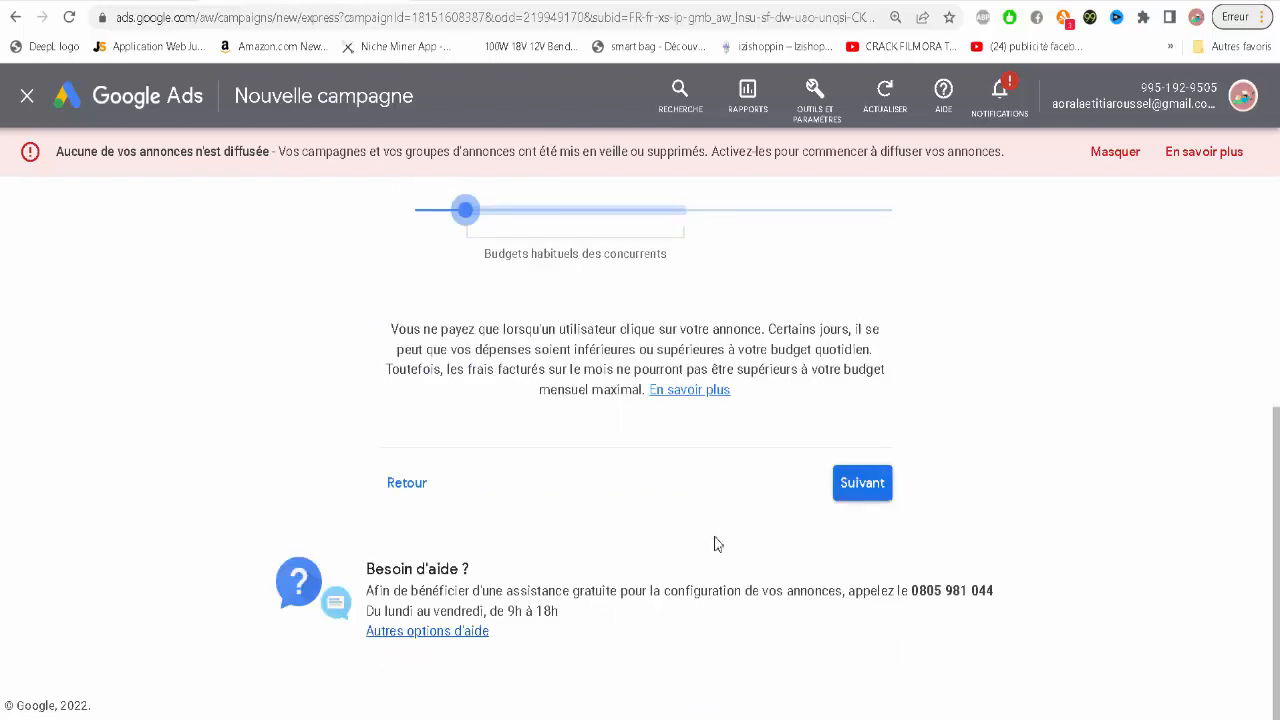
{"action": "left_click", "coordinate": [861, 483]}
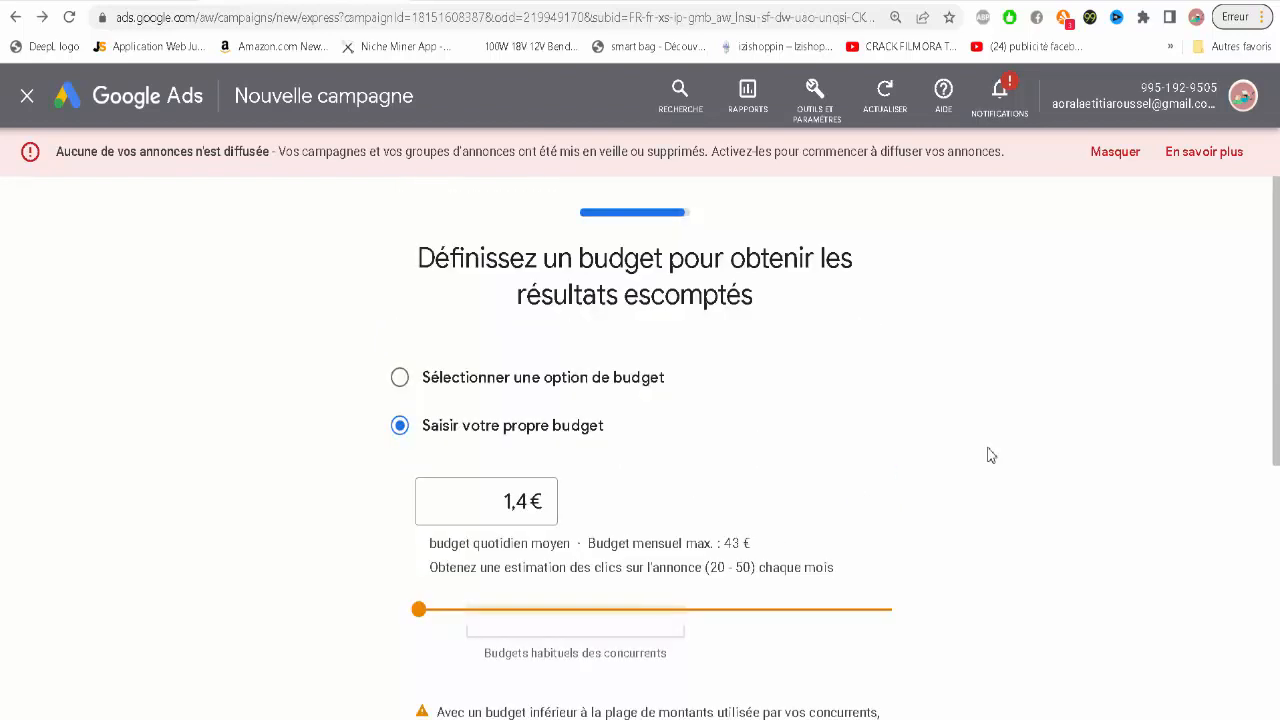
{"action": "scroll", "coordinate": [988, 455], "scroll_direction": "down", "scroll_amount": 3}
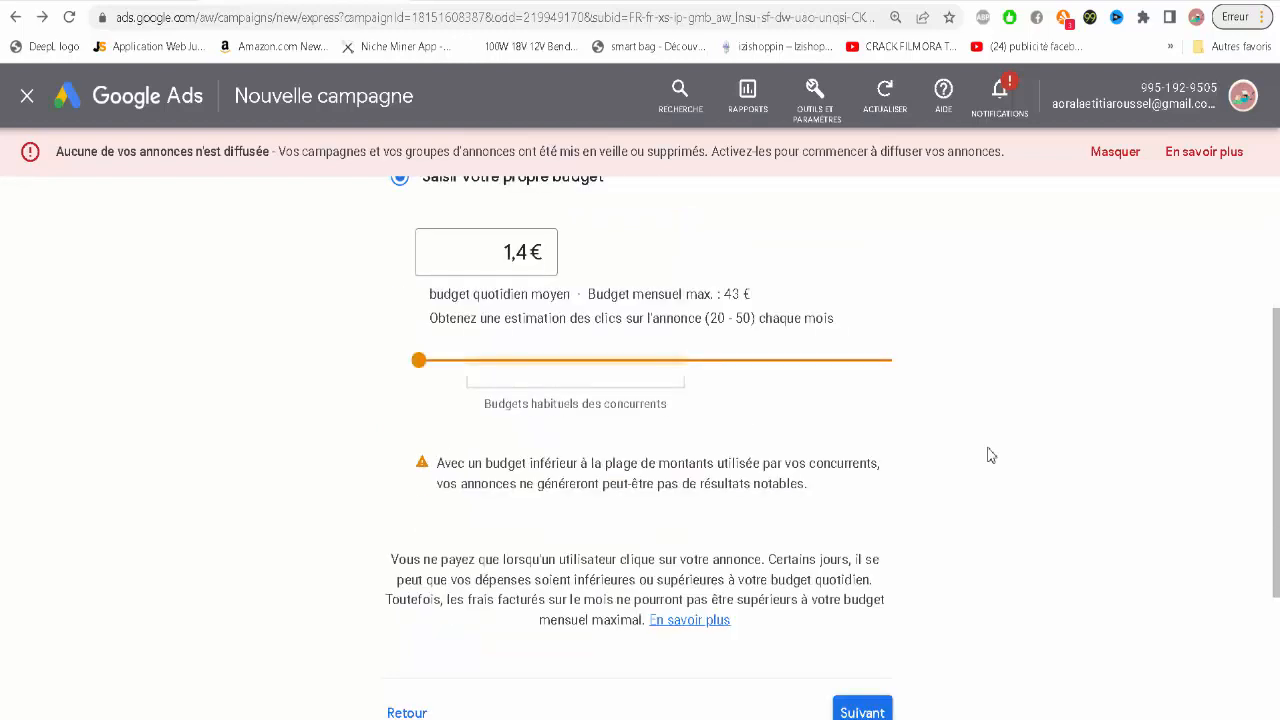
{"action": "scroll", "coordinate": [1060, 485], "scroll_direction": "up", "scroll_amount": 3}
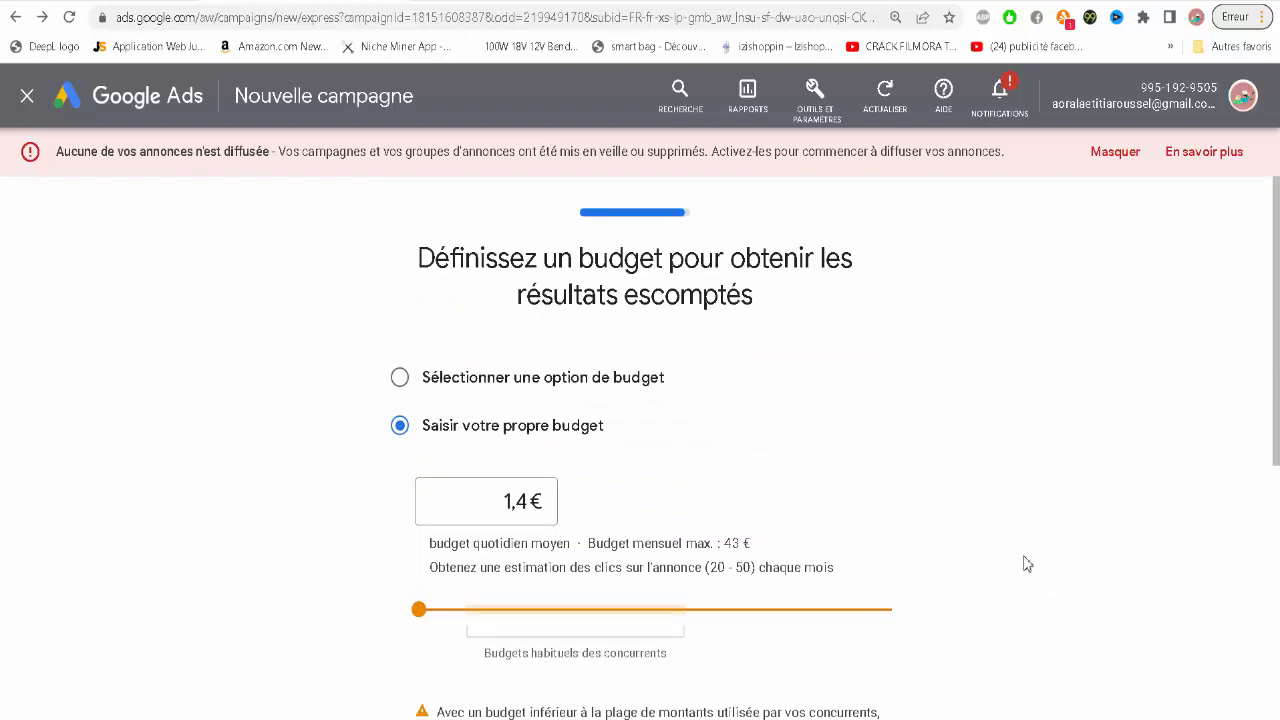
{"action": "scroll", "coordinate": [1030, 575], "scroll_direction": "down", "scroll_amount": 1}
{"action": "scroll", "coordinate": [1030, 575], "scroll_direction": "down", "scroll_amount": 2}
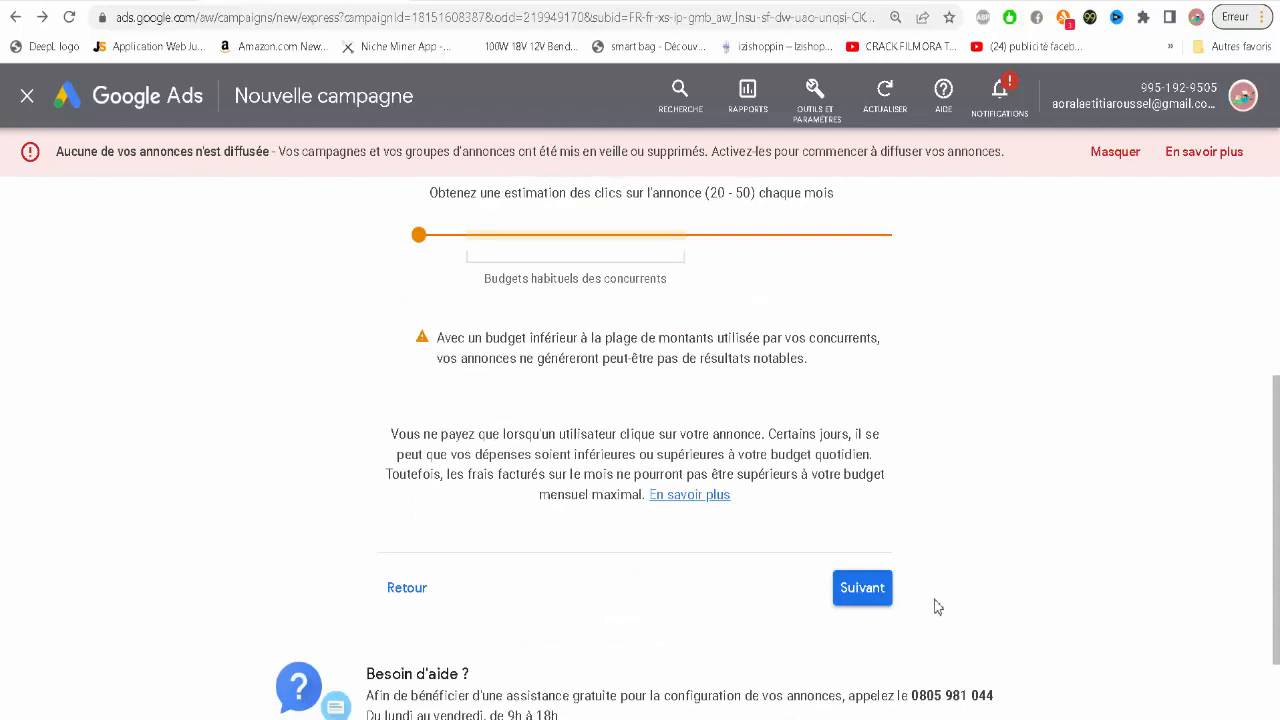
{"action": "left_click", "coordinate": [865, 600]}
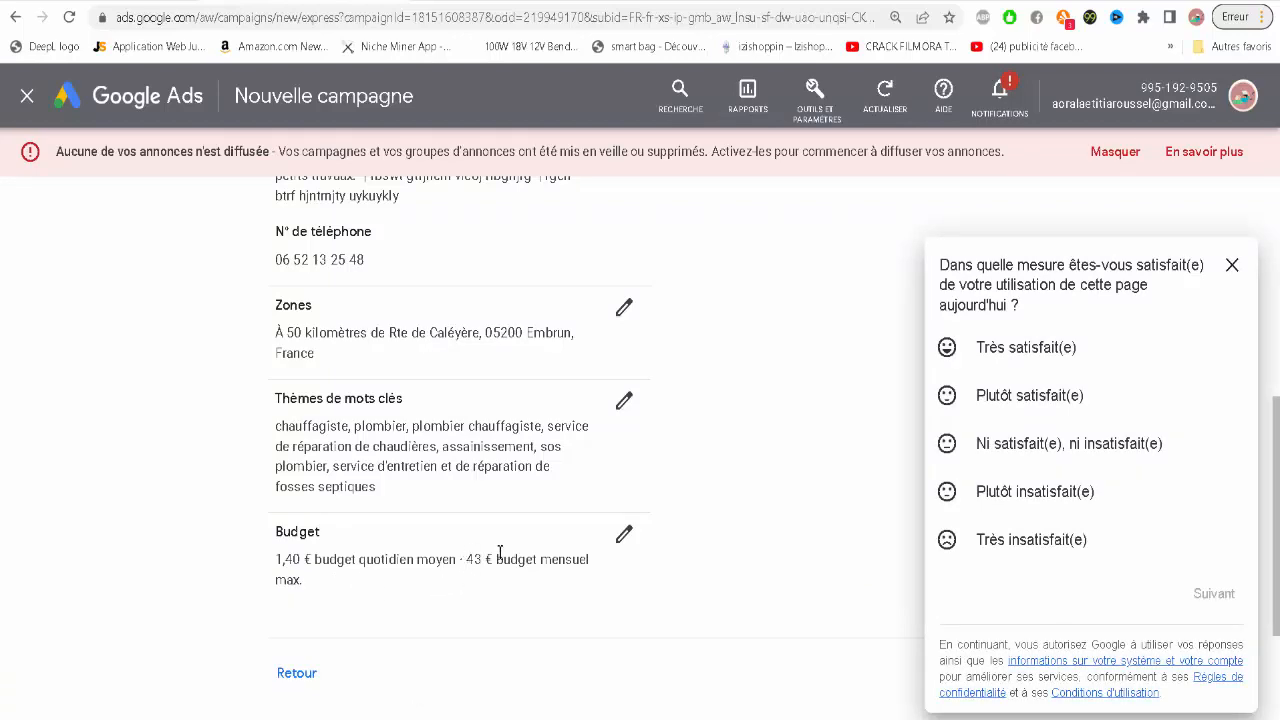
- Edit the budget from the campaign review, setting the average daily amount to 1,3 €, and save it
{"action": "left_click", "coordinate": [623, 534]}
{"action": "left_click", "coordinate": [461, 366]}
{"action": "key", "text": "BackSpace"}
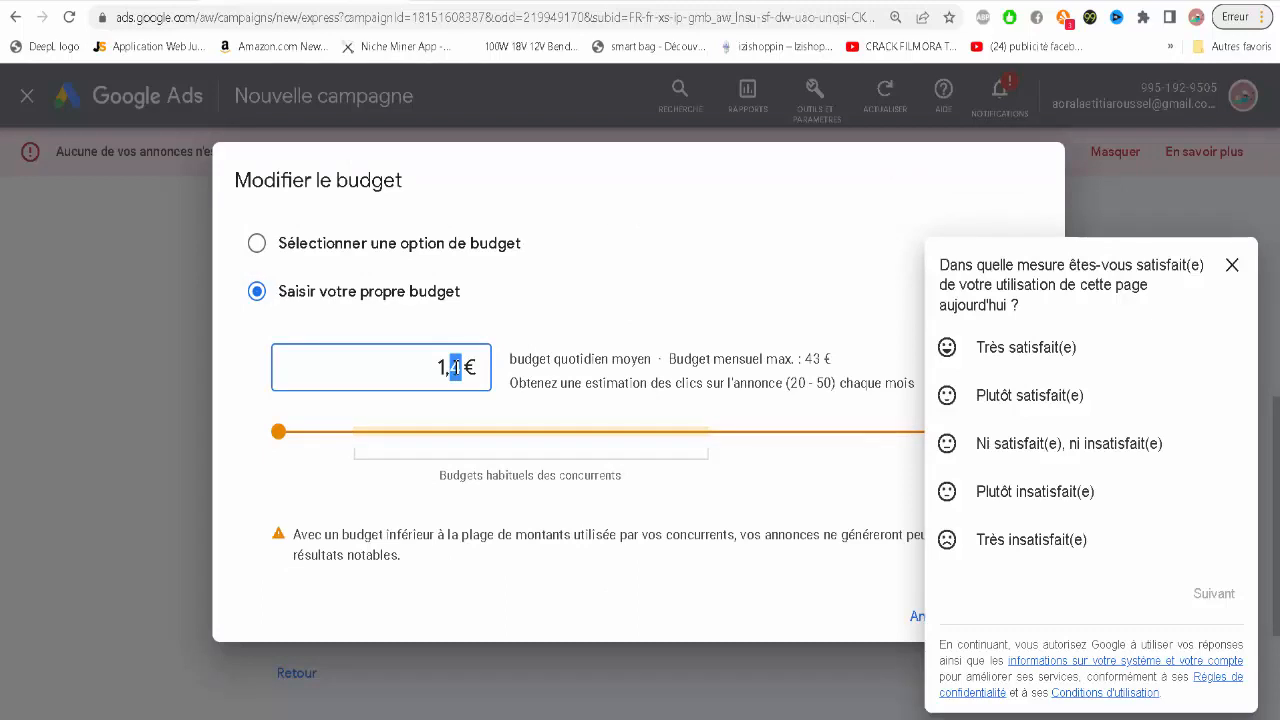
{"action": "type", "text": "3"}
{"action": "left_click", "coordinate": [1008, 618]}
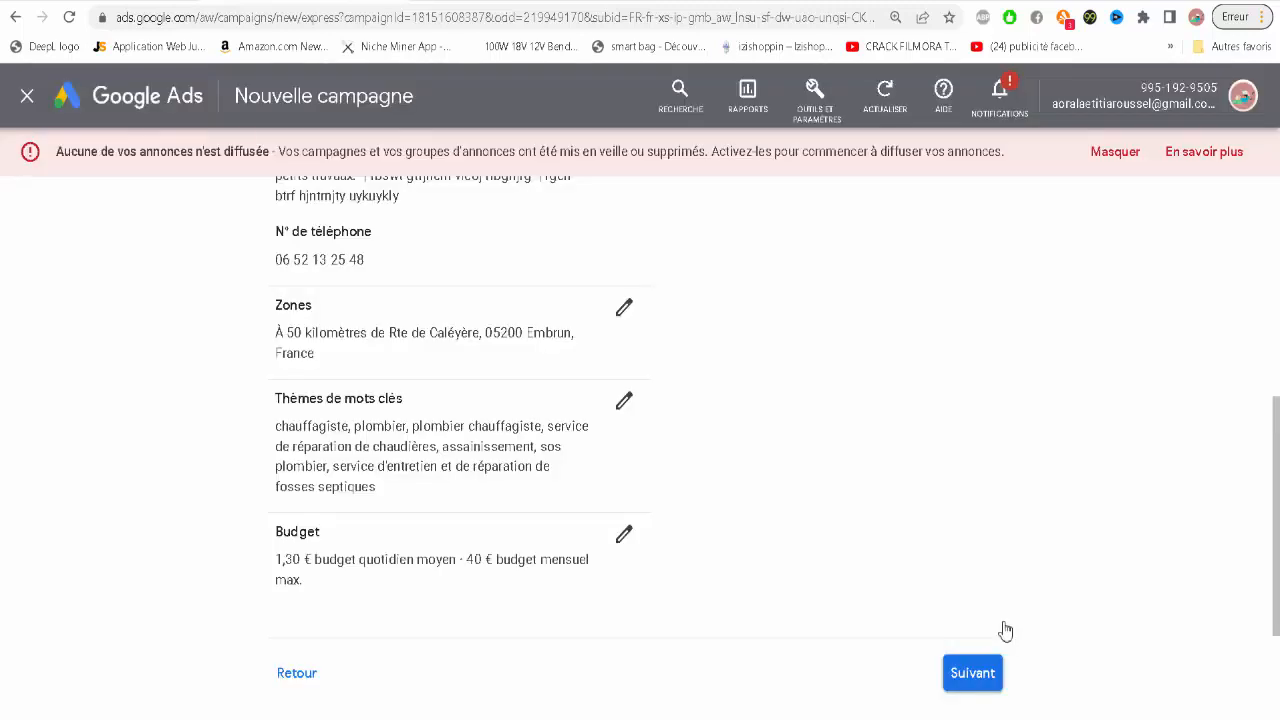
- Set the campaign's custom average daily budget to 1 € and save the change
{"action": "left_click", "coordinate": [621, 535]}
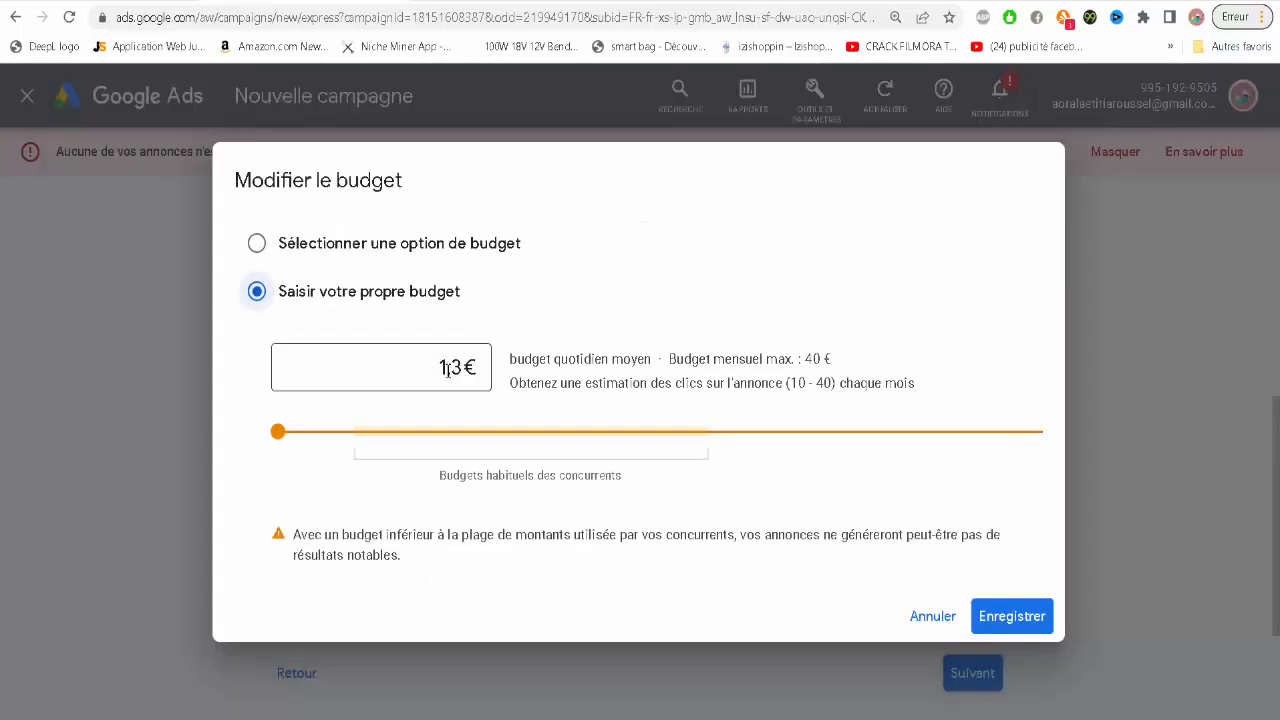
{"action": "left_click_drag", "start_coordinate": [438, 368], "coordinate": [468, 370]}
{"action": "type", "text": "1"}
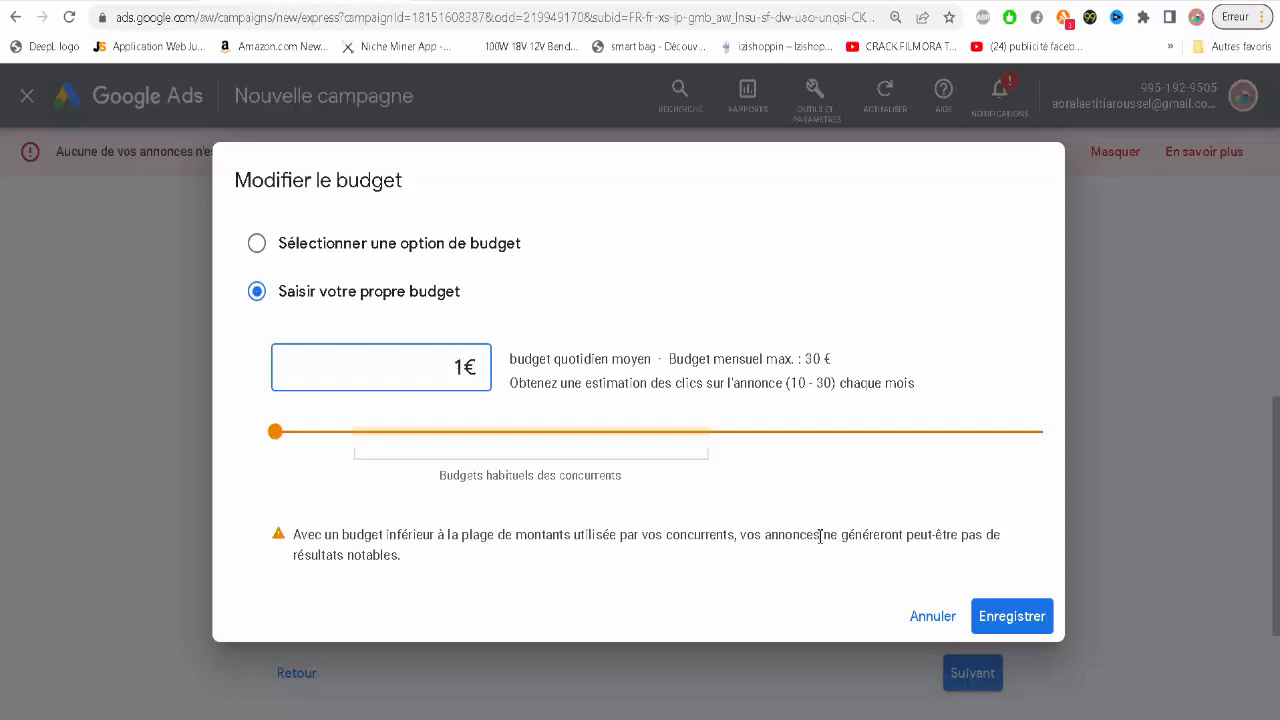
{"action": "left_click", "coordinate": [1020, 616]}
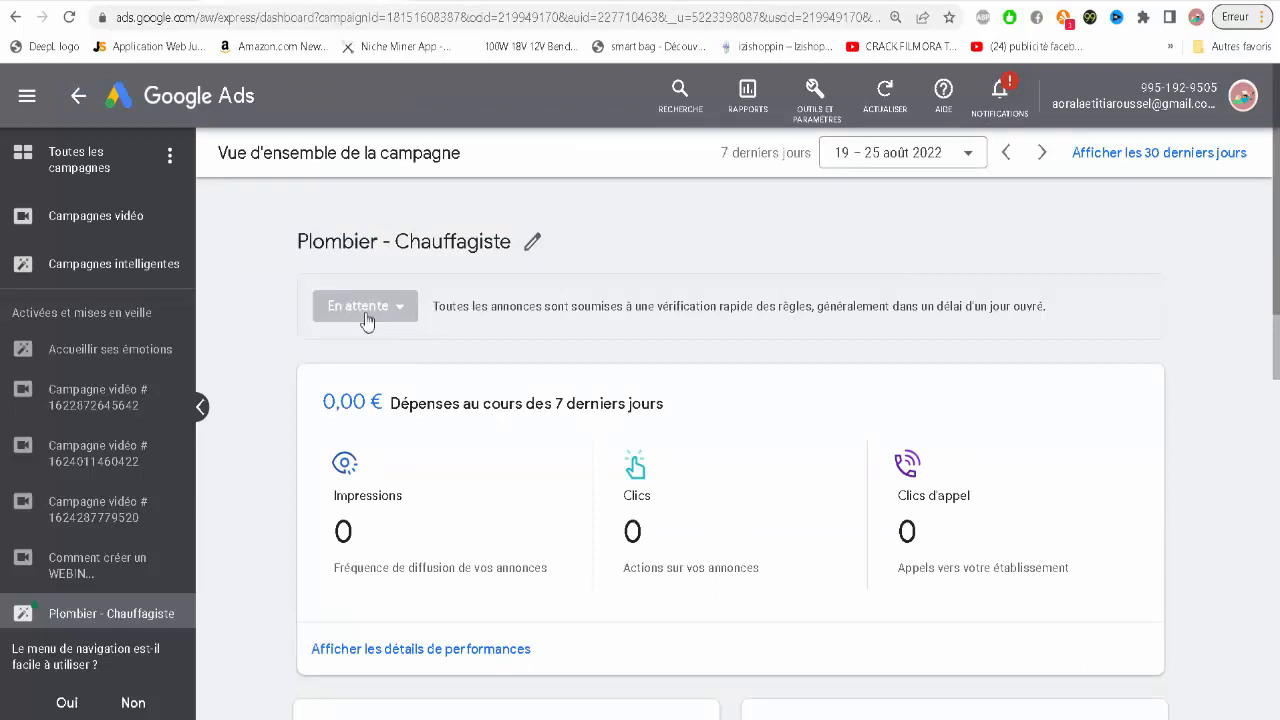
- Review the "Plombier - Chauffagiste" campaign overview, including its status, performance figures and settings cards
{"action": "scroll", "coordinate": [1218, 387], "scroll_direction": "down", "scroll_amount": 1}
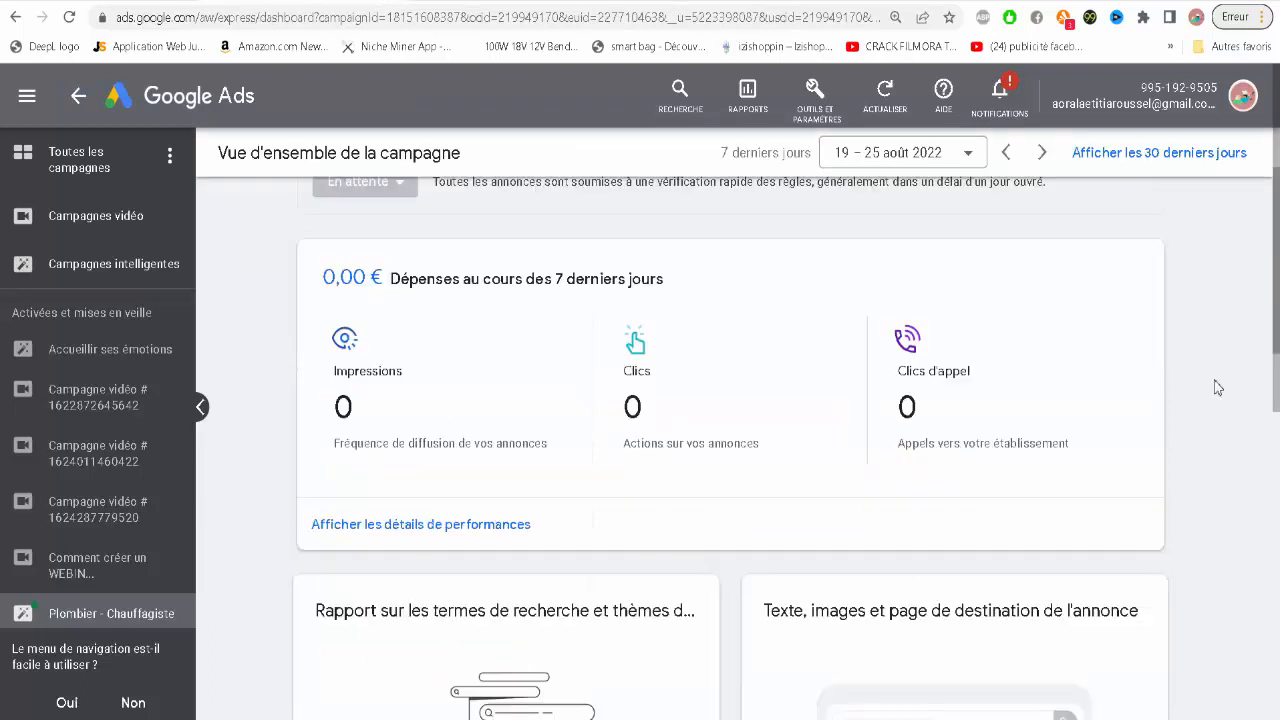
{"action": "scroll", "coordinate": [1218, 387], "scroll_direction": "up", "scroll_amount": 1}
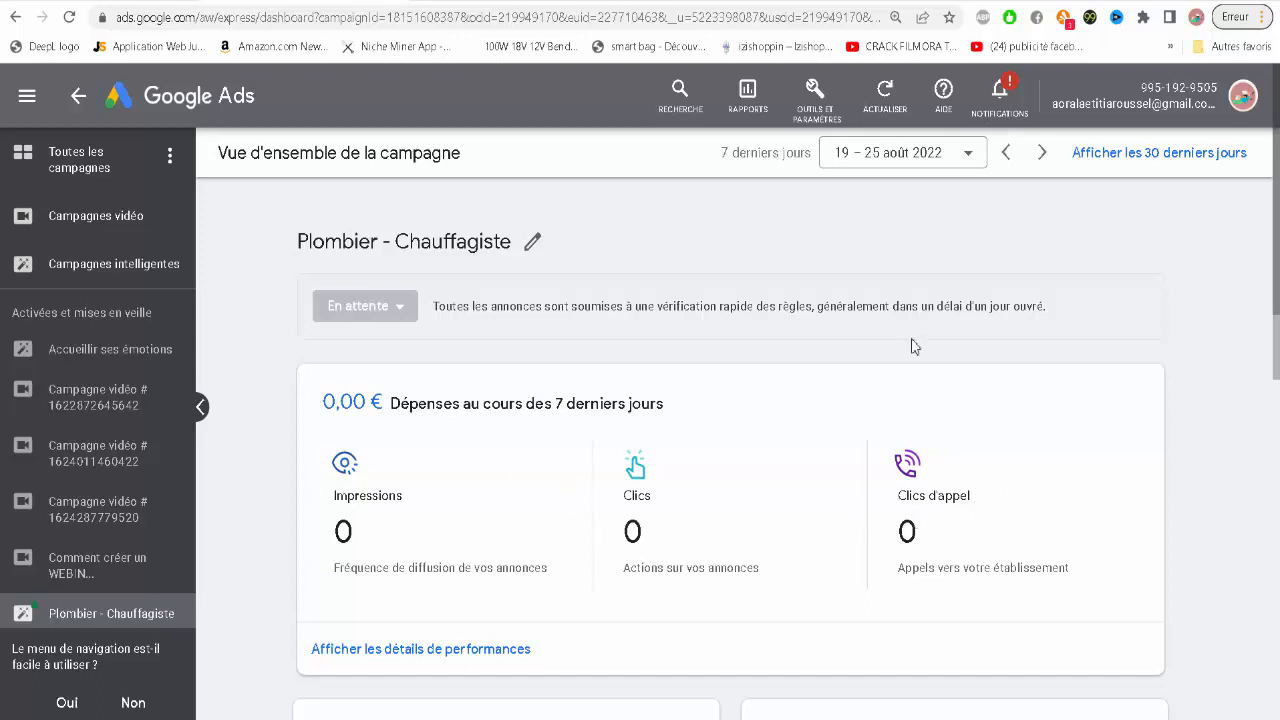
{"action": "scroll", "coordinate": [1220, 357], "scroll_direction": "down", "scroll_amount": 7}
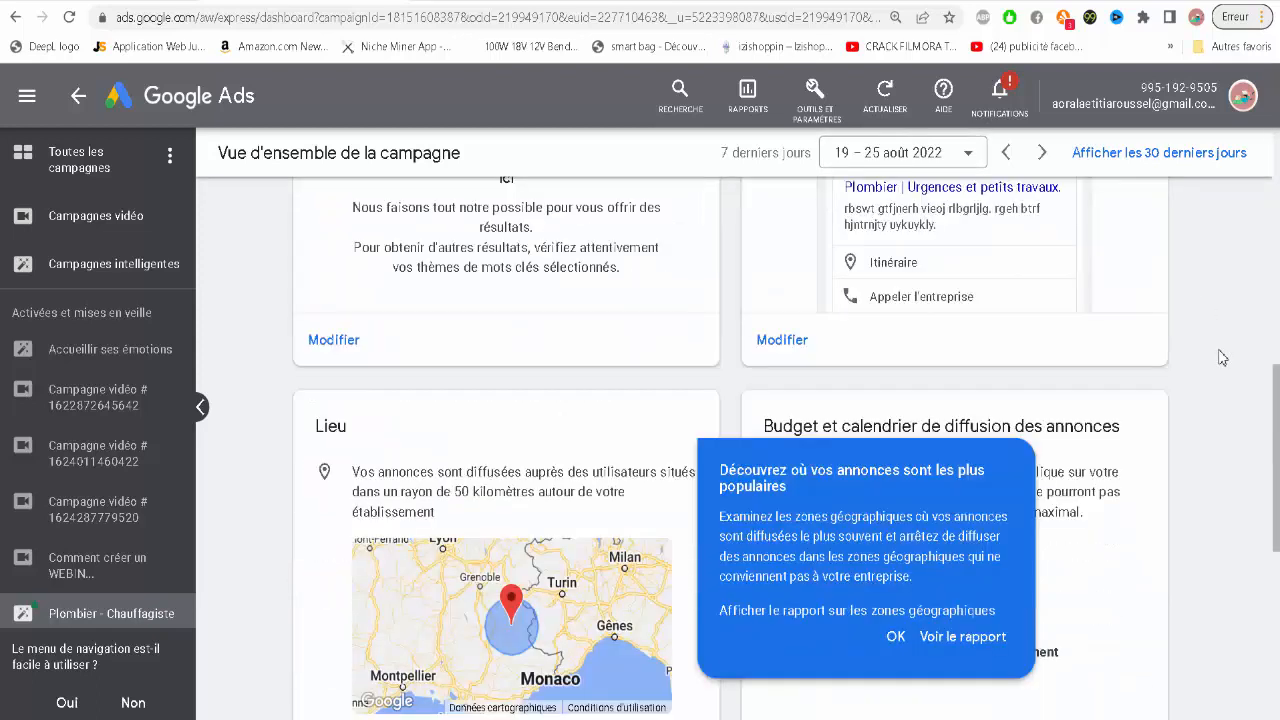
{"action": "scroll", "coordinate": [1214, 355], "scroll_direction": "up", "scroll_amount": 3}
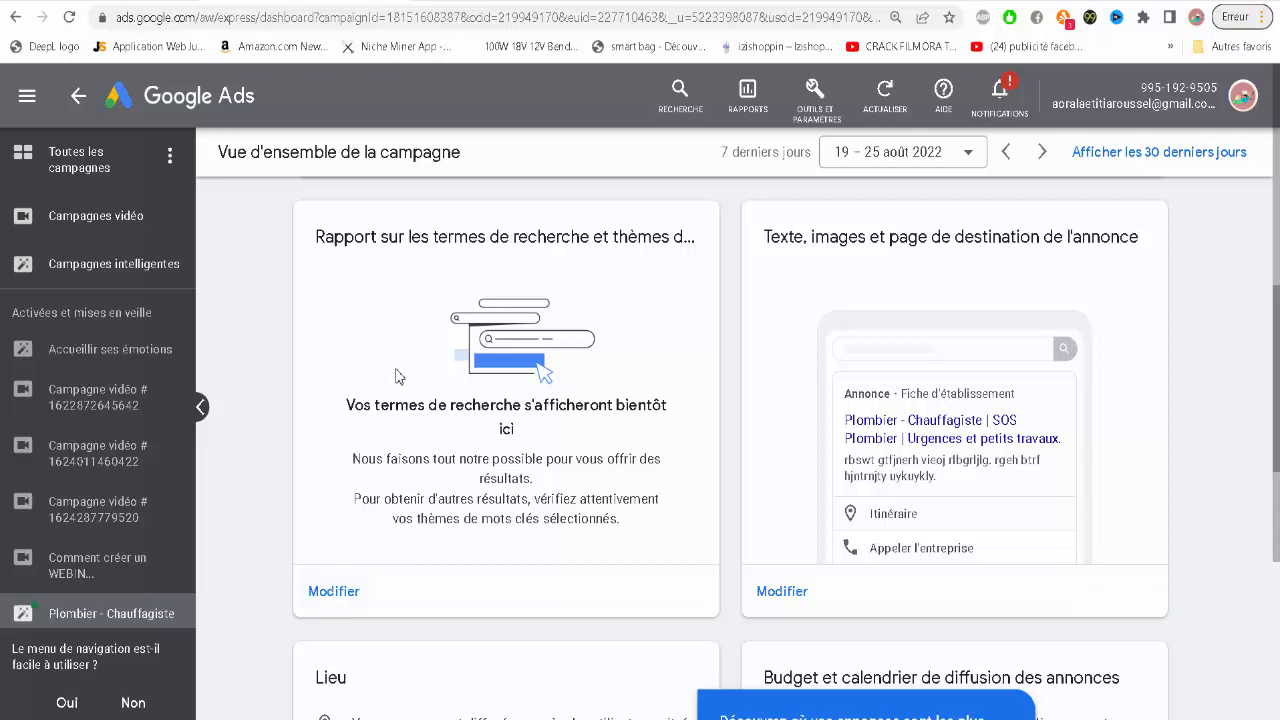
- Open the campaign's search terms and keyword themes report and look through it
{"action": "left_click", "coordinate": [344, 602]}
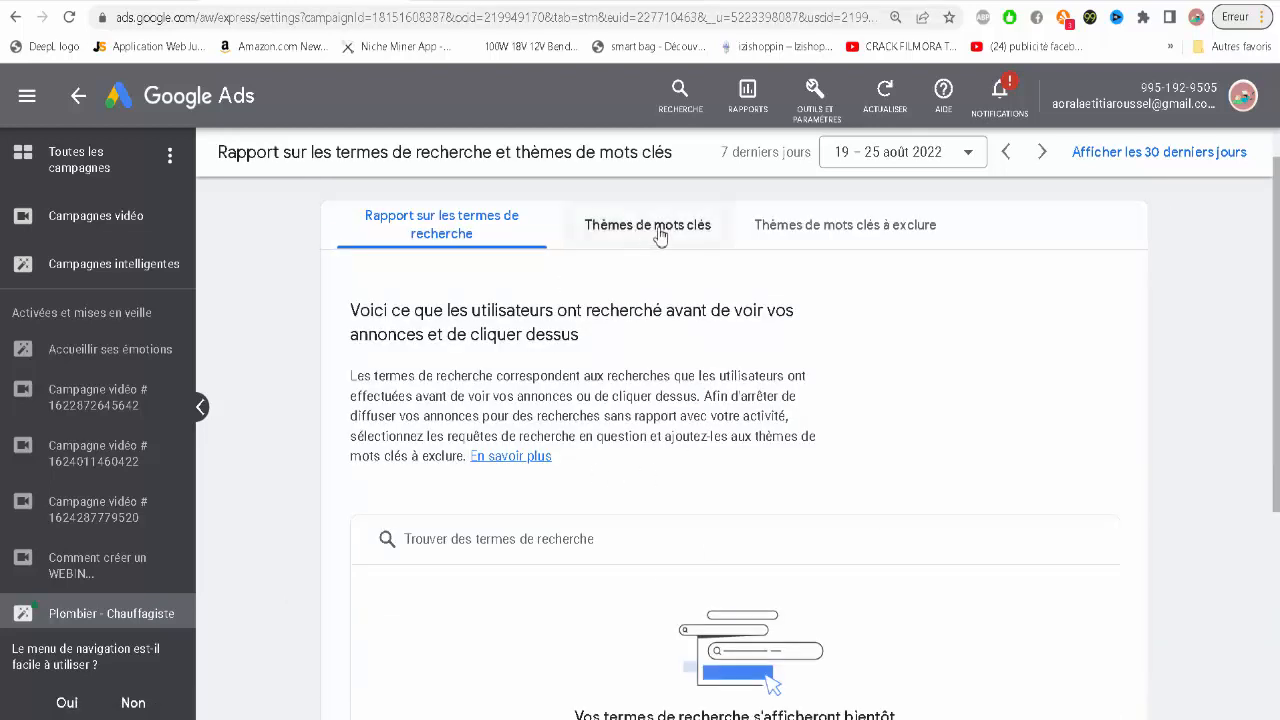
{"action": "scroll", "coordinate": [553, 533], "scroll_direction": "down", "scroll_amount": 4}
{"action": "scroll", "coordinate": [553, 533], "scroll_direction": "up", "scroll_amount": 4}
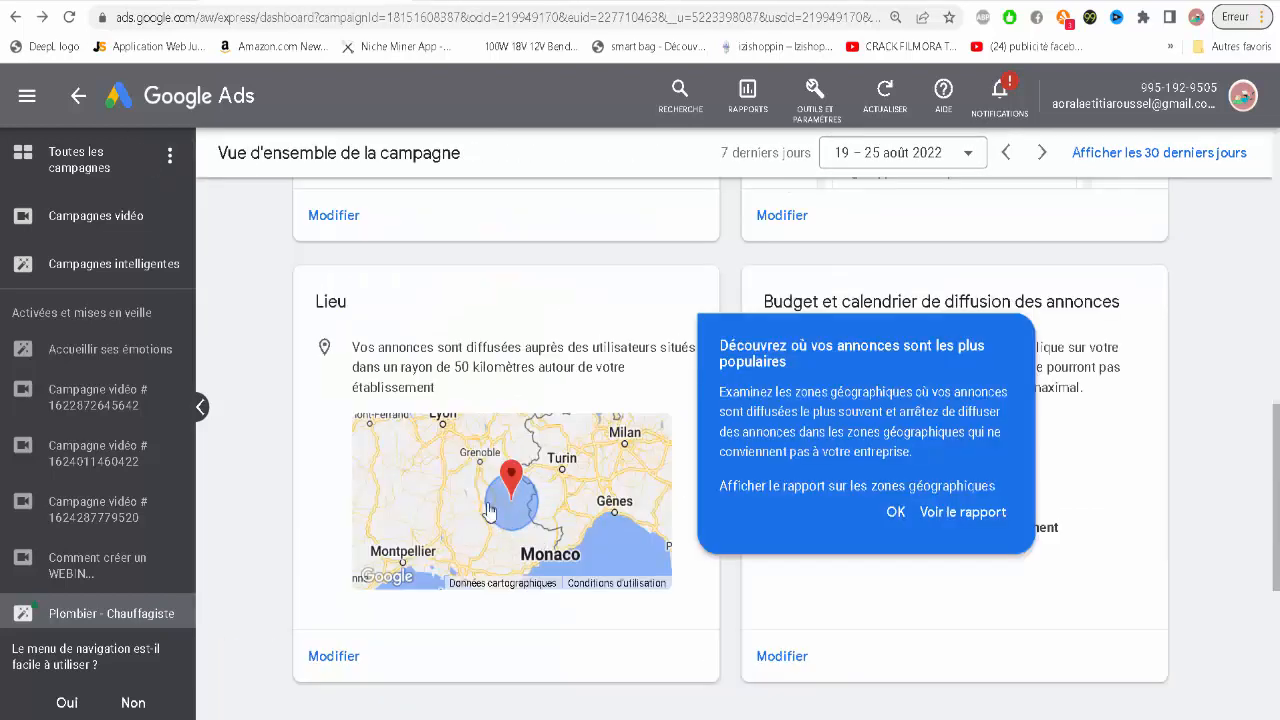
- Dismiss the tip about ad locations and review the location and budget summaries in the campaign overview
{"action": "left_click", "coordinate": [897, 511]}
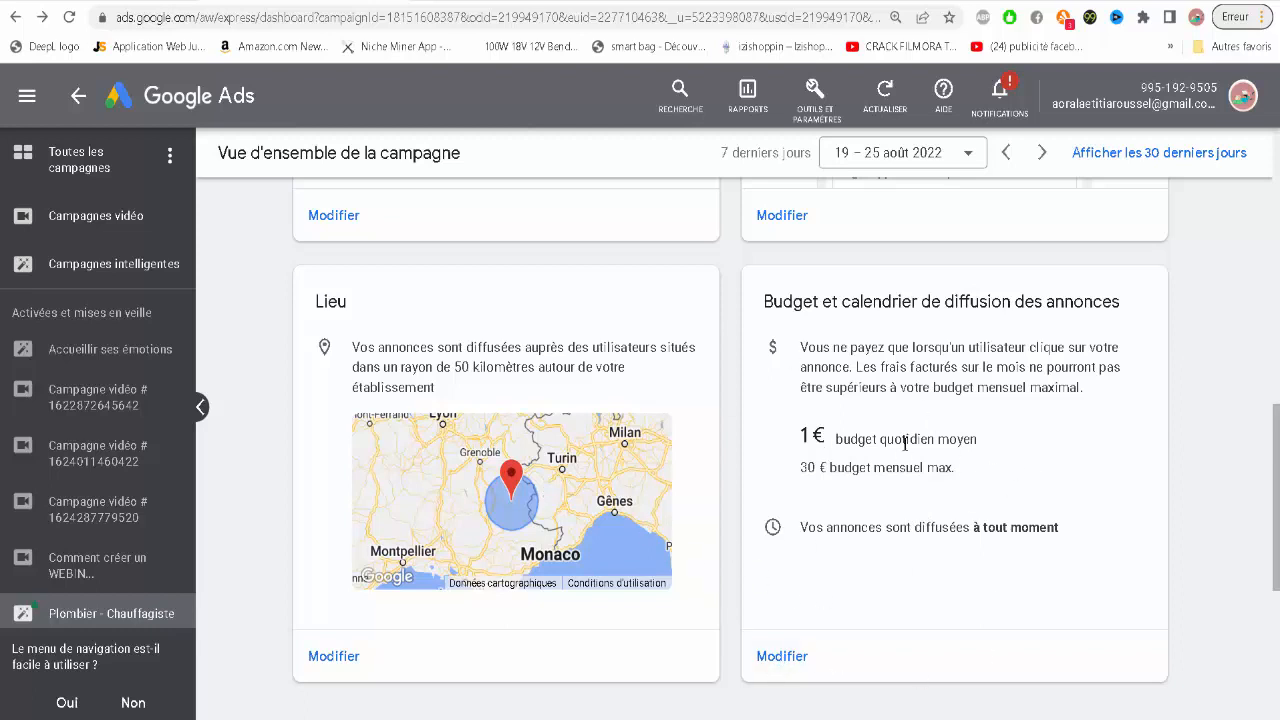
{"action": "scroll", "coordinate": [903, 446], "scroll_direction": "down", "scroll_amount": 4}
{"action": "scroll", "coordinate": [903, 446], "scroll_direction": "up", "scroll_amount": 12}
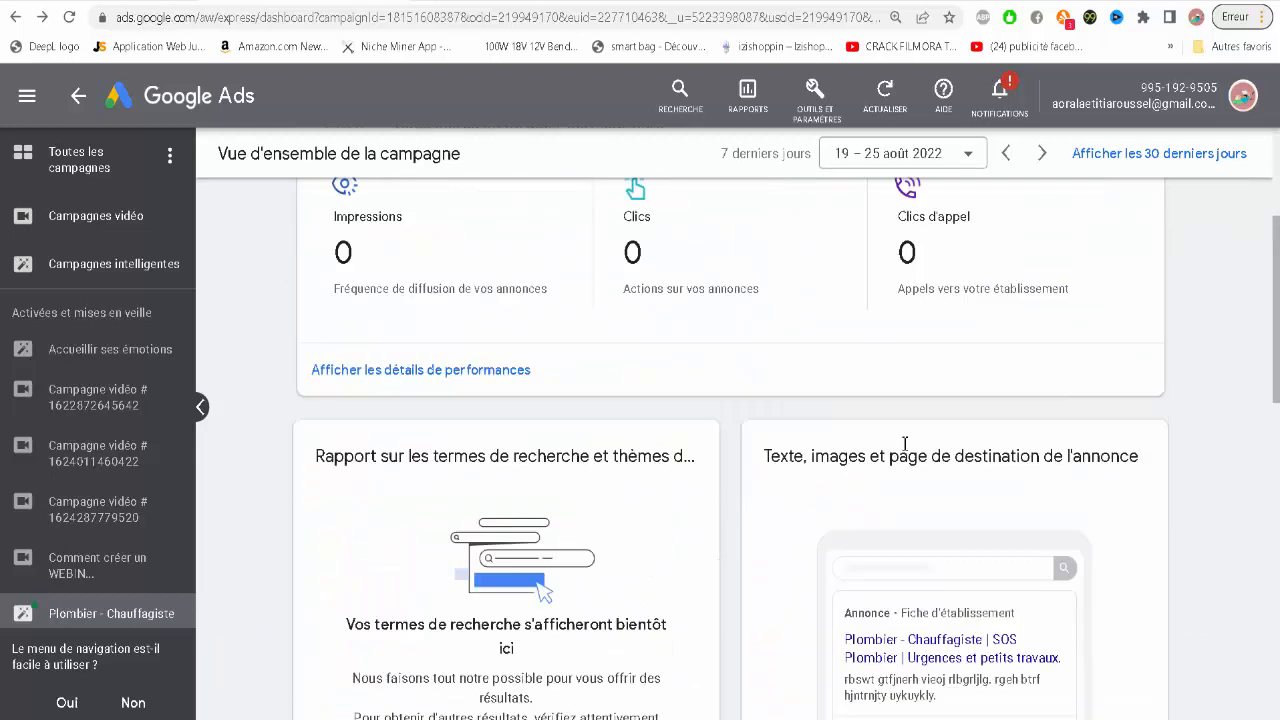